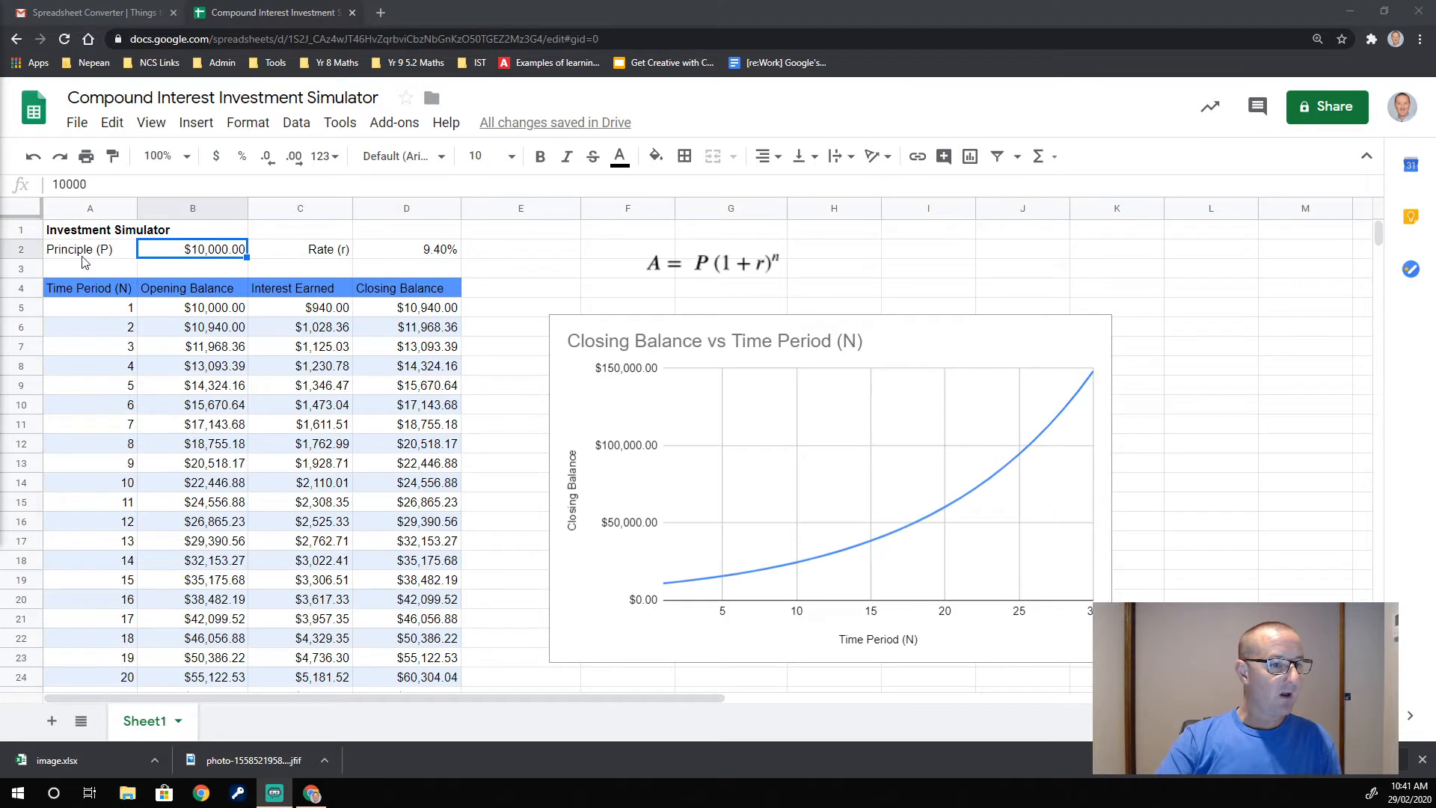
Examine the principle and rate inputs and the opening balance, interest earned and closing balance formulas for time periods 1 and 2
left_click(86, 253)
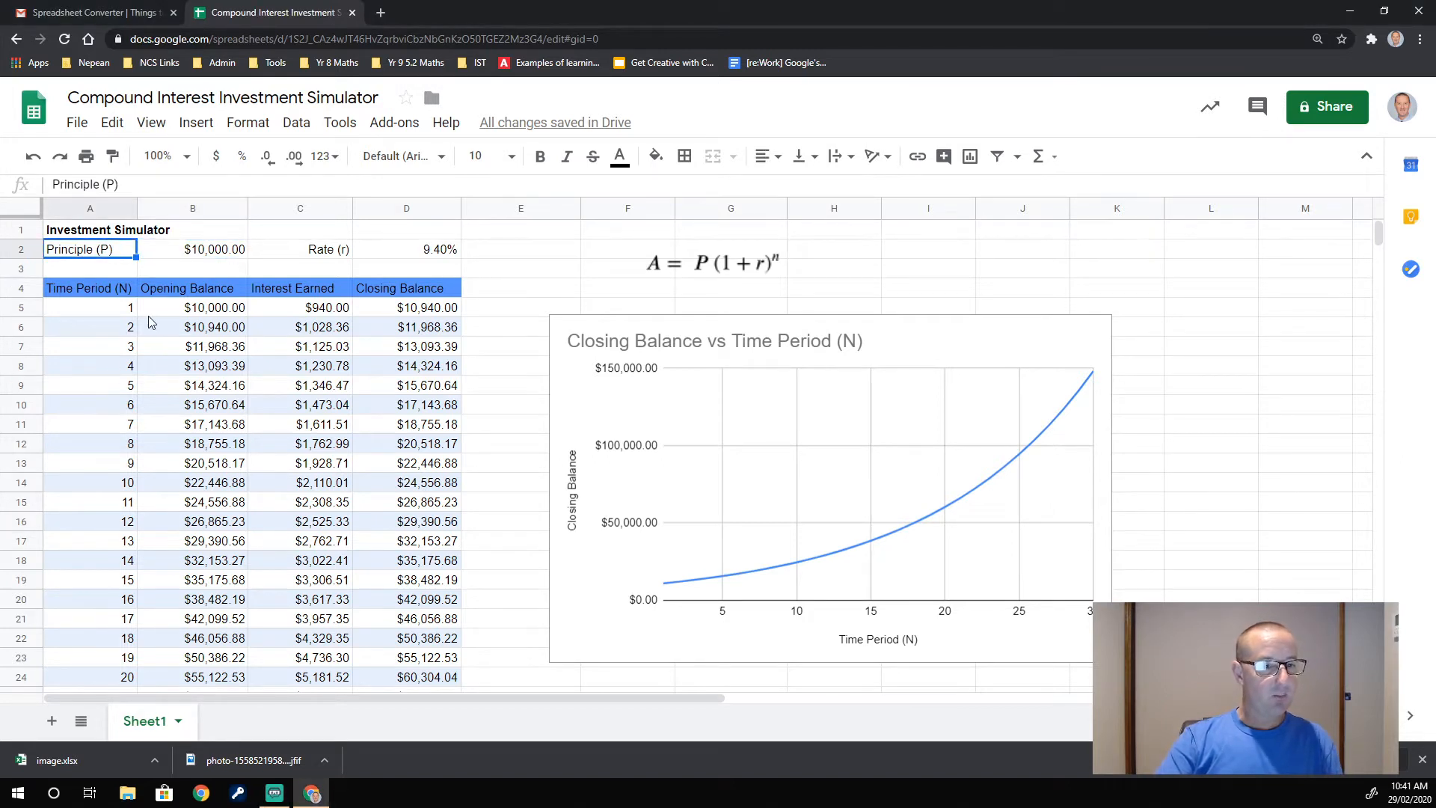
left_click(190, 309)
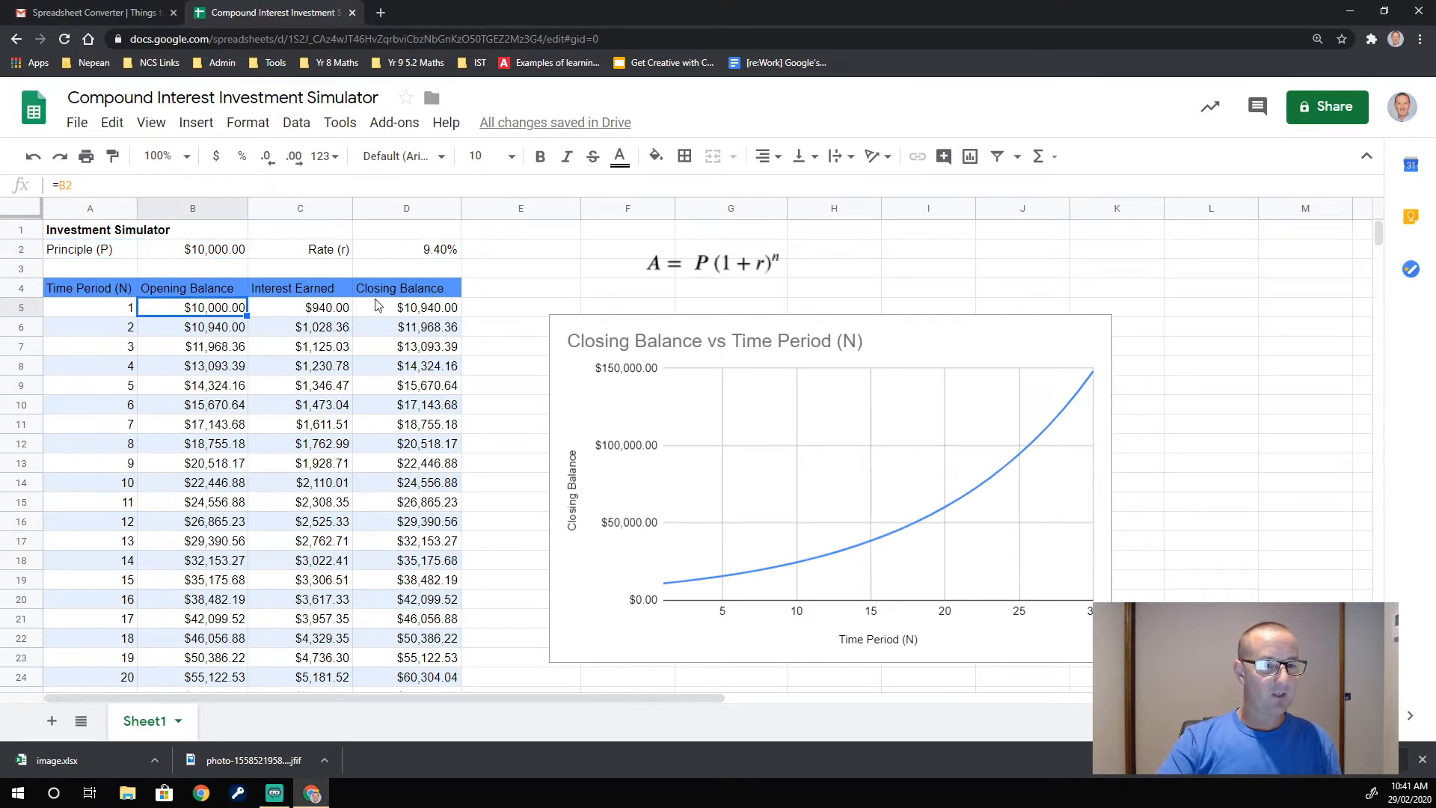
left_click(189, 254)
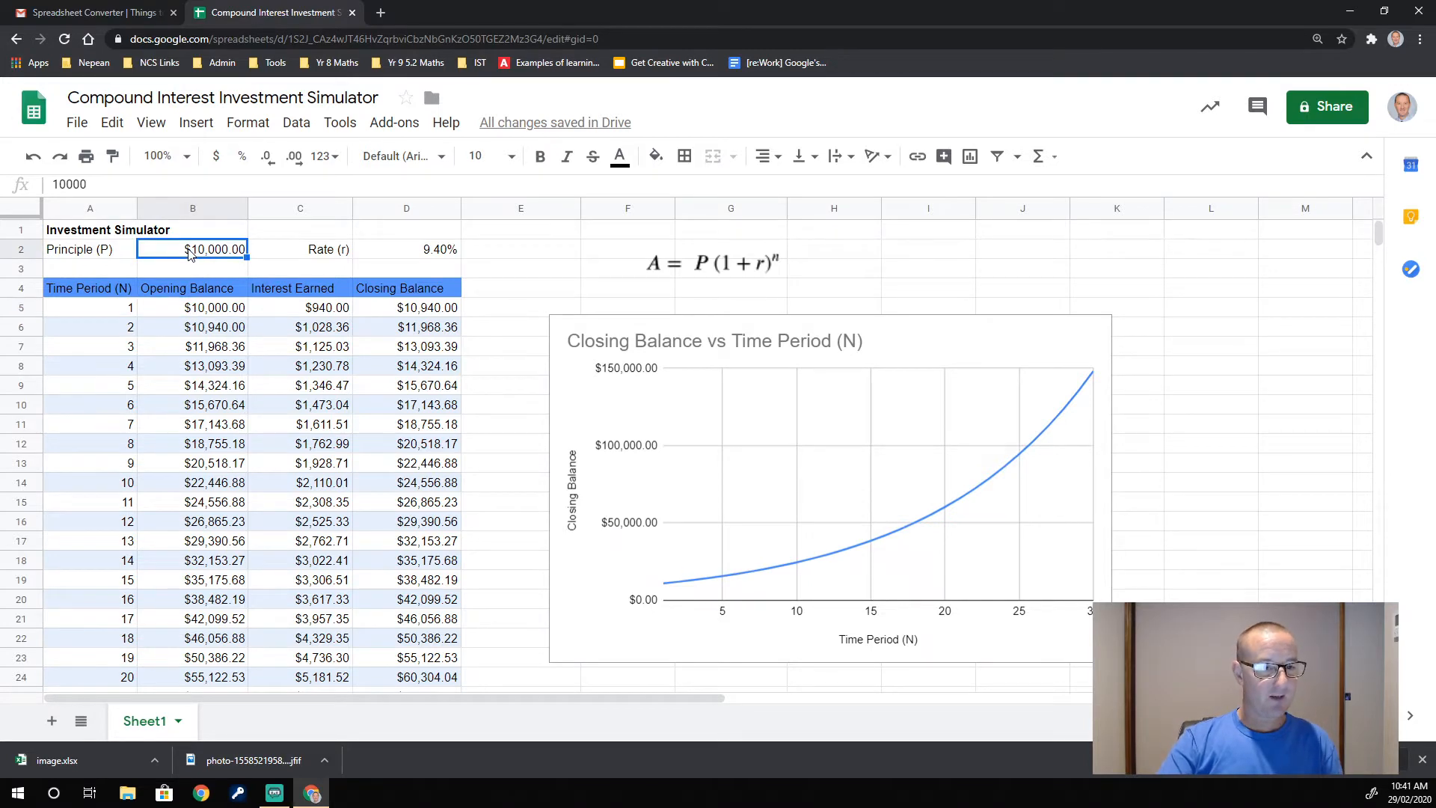
left_click(417, 252)
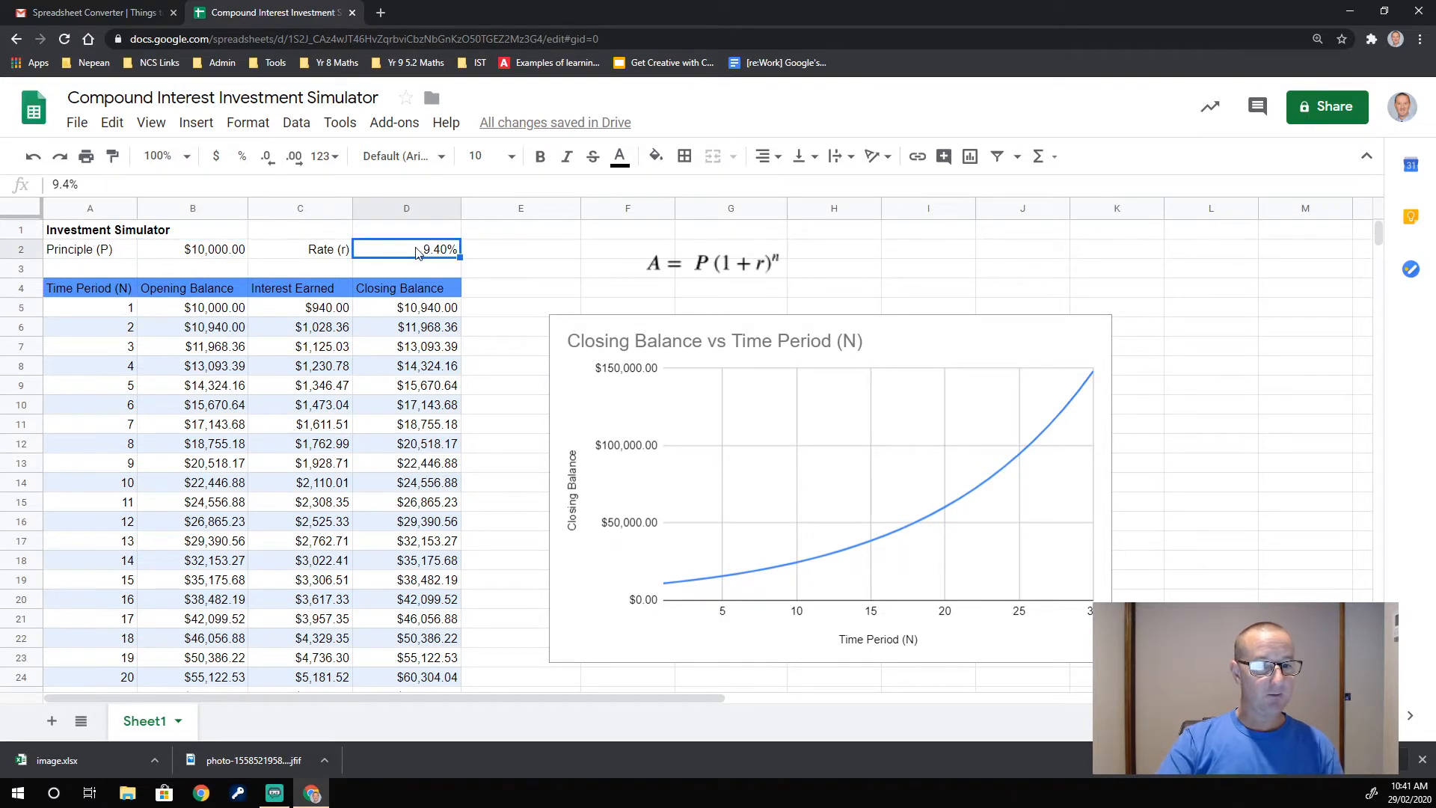
left_click(208, 313)
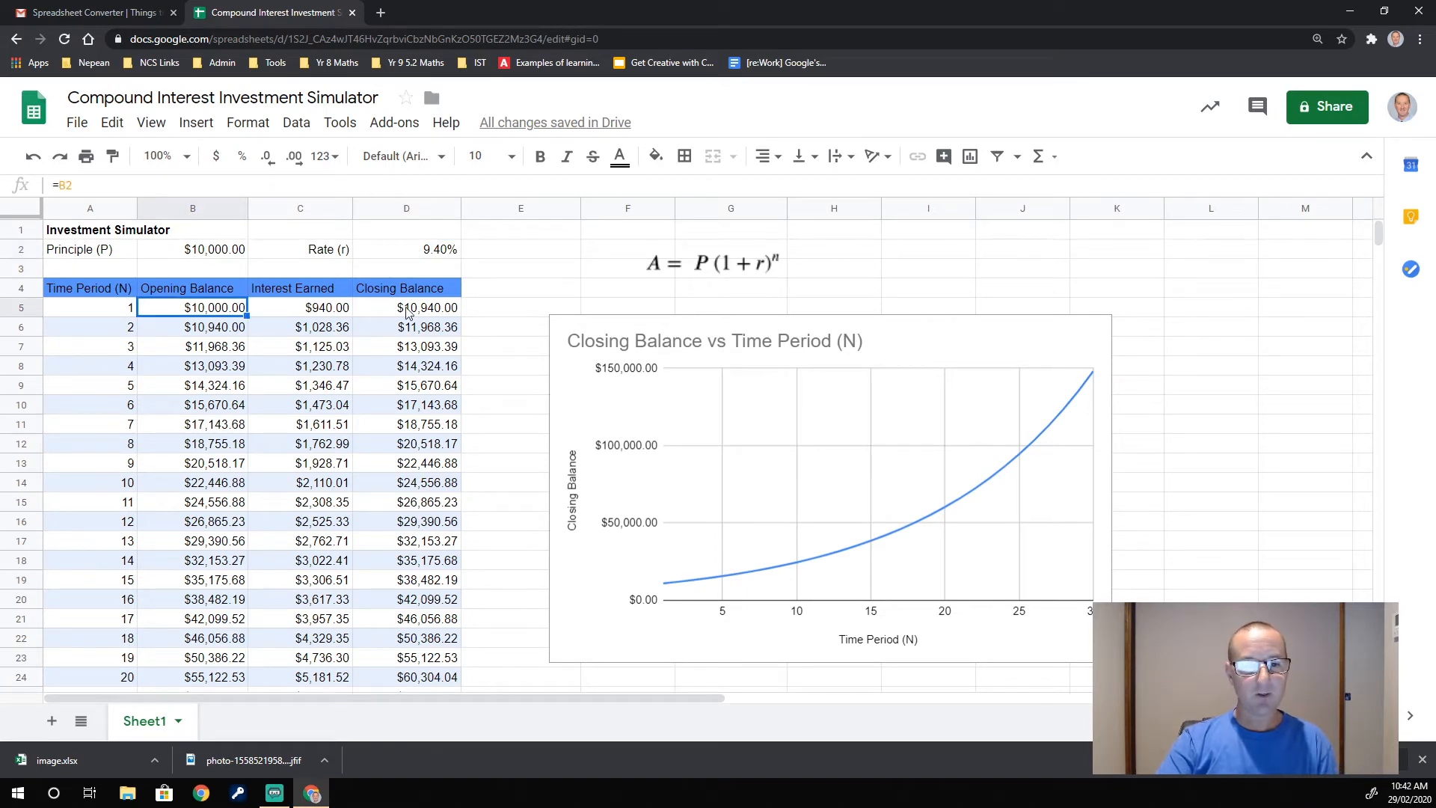
left_click(120, 314)
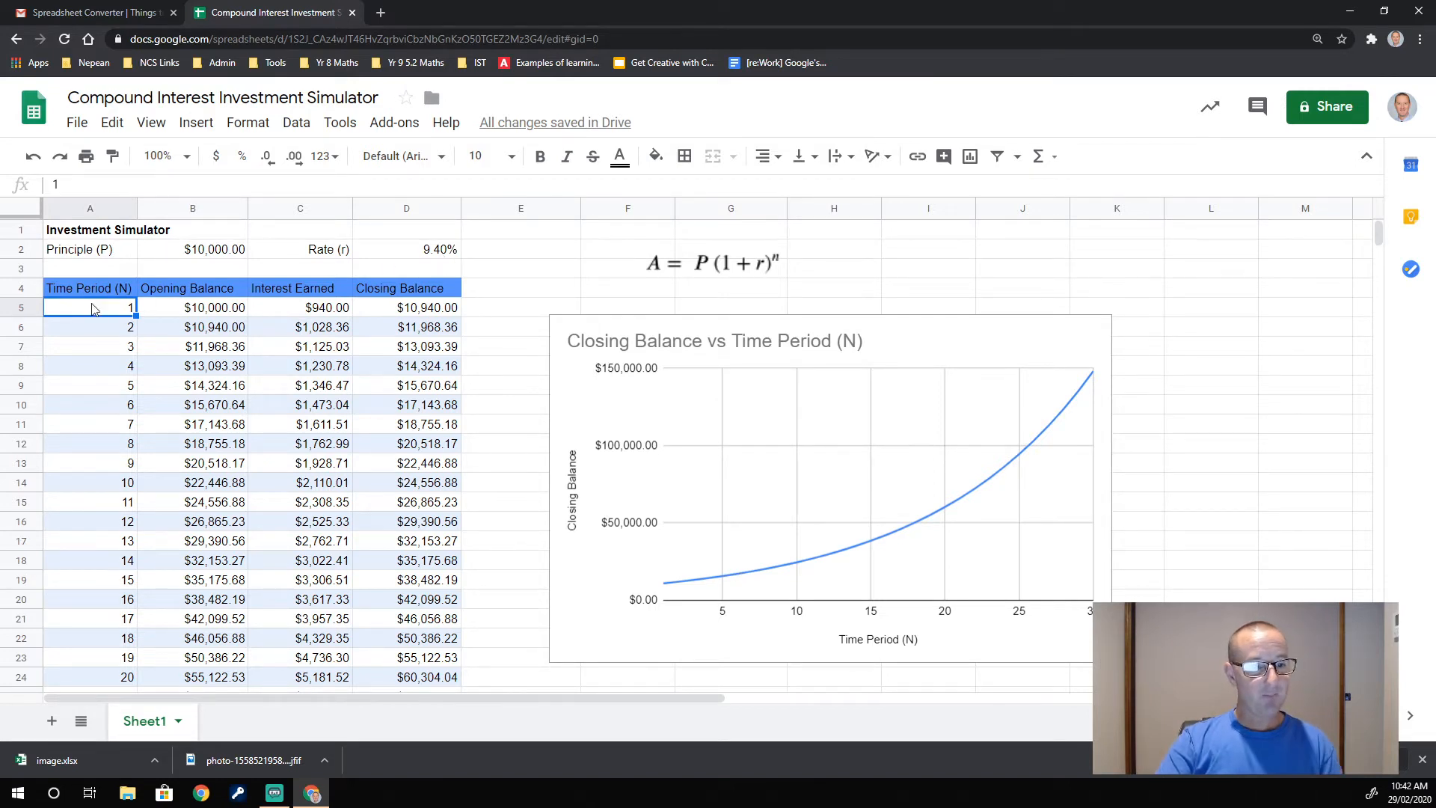
left_click(425, 315)
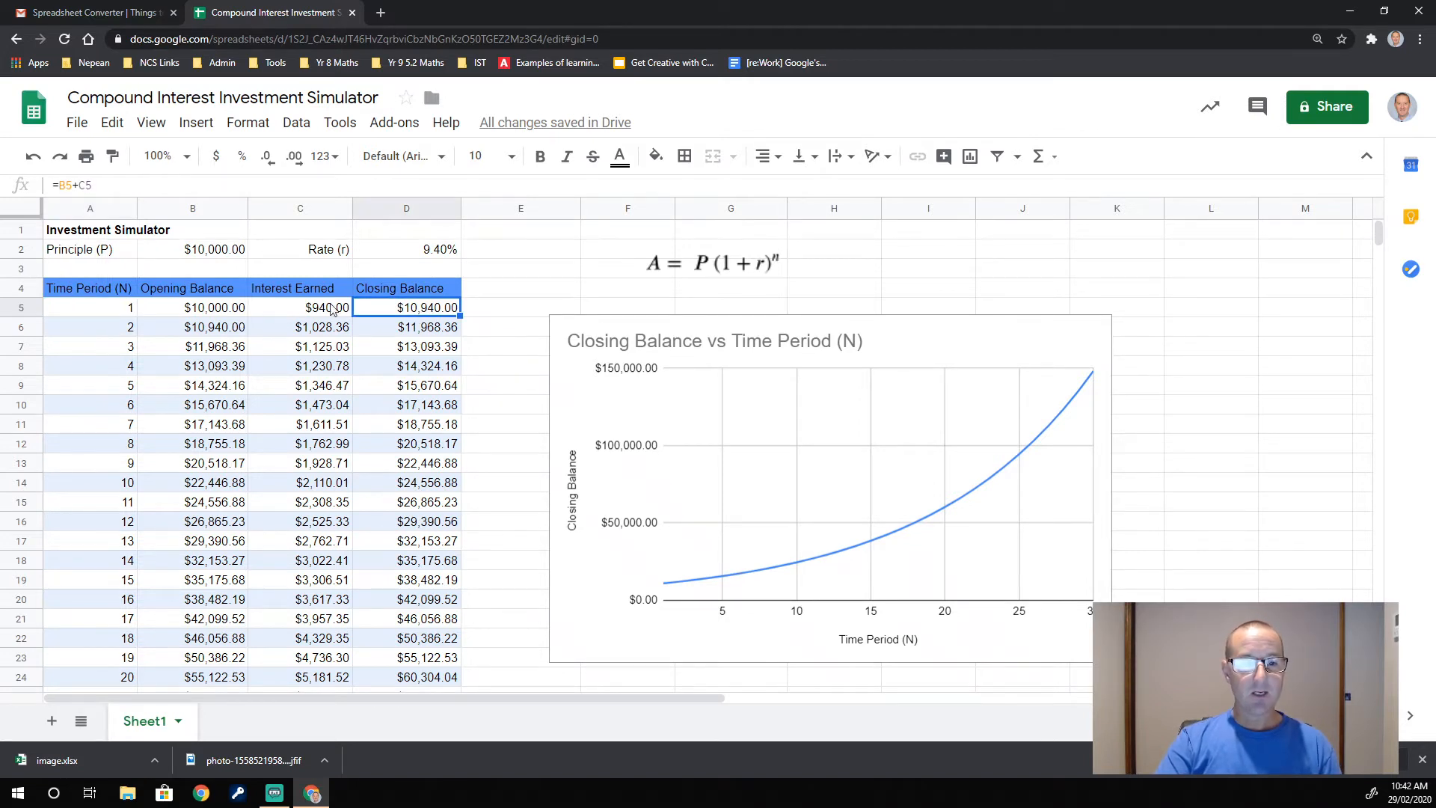
left_click(327, 314)
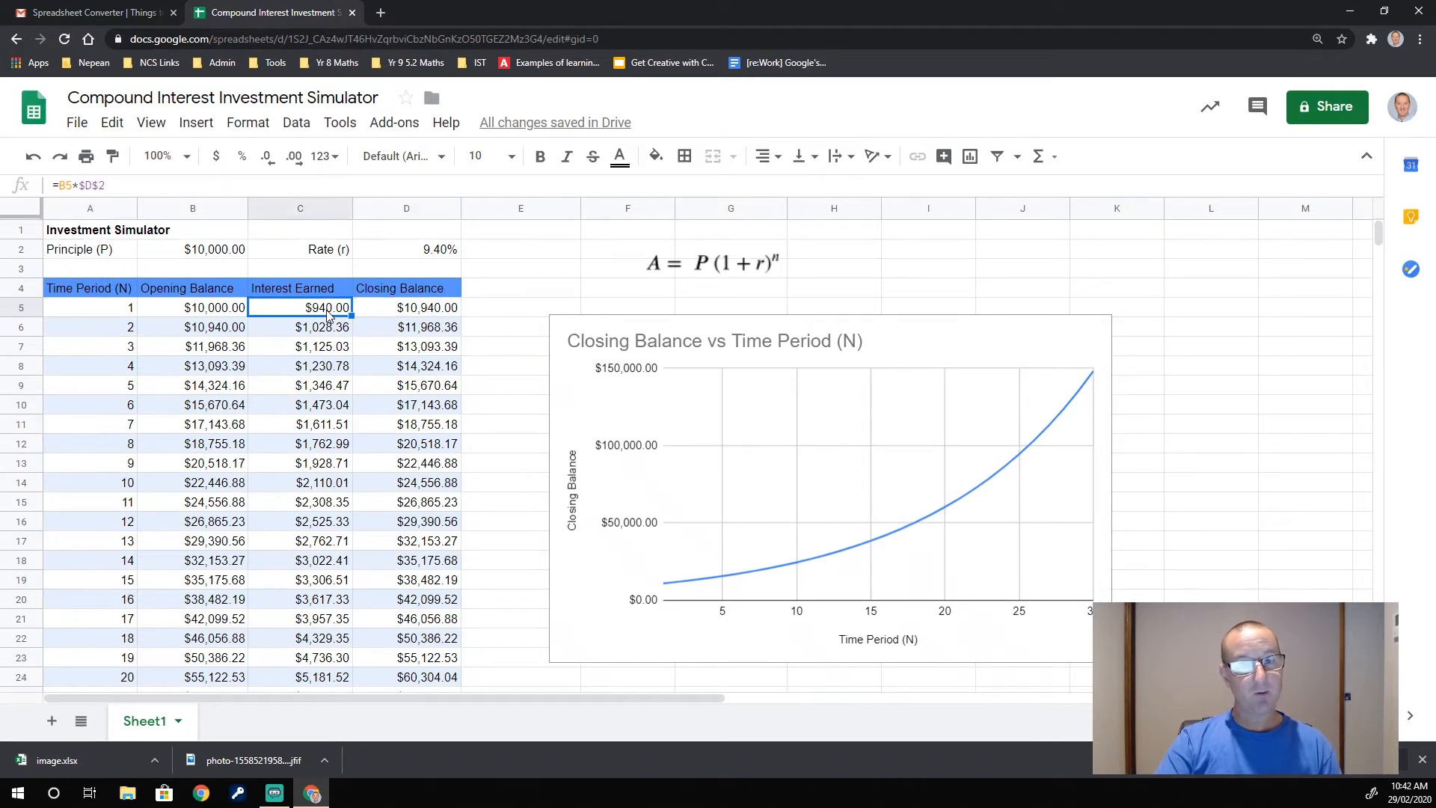
left_click(417, 315)
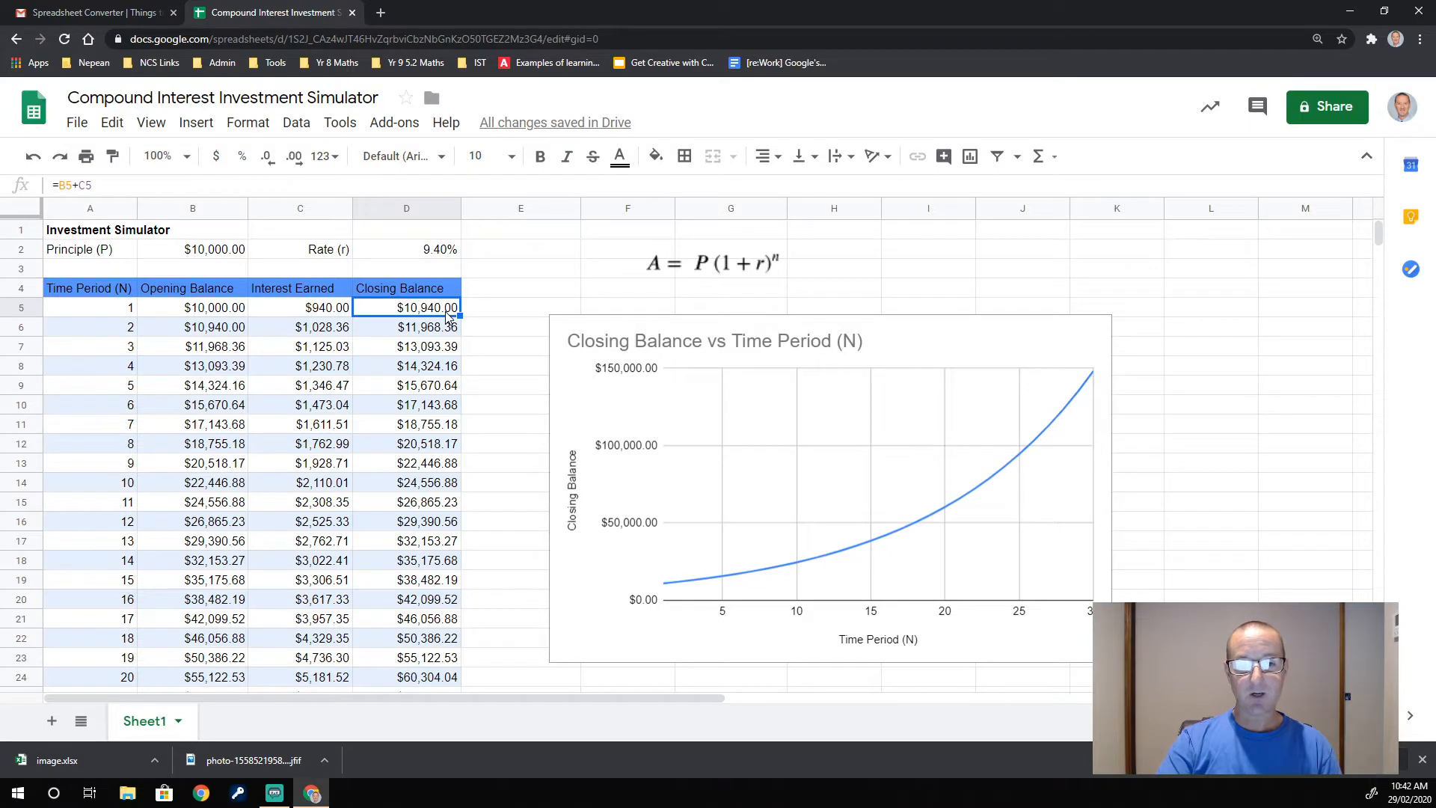
left_click(208, 333)
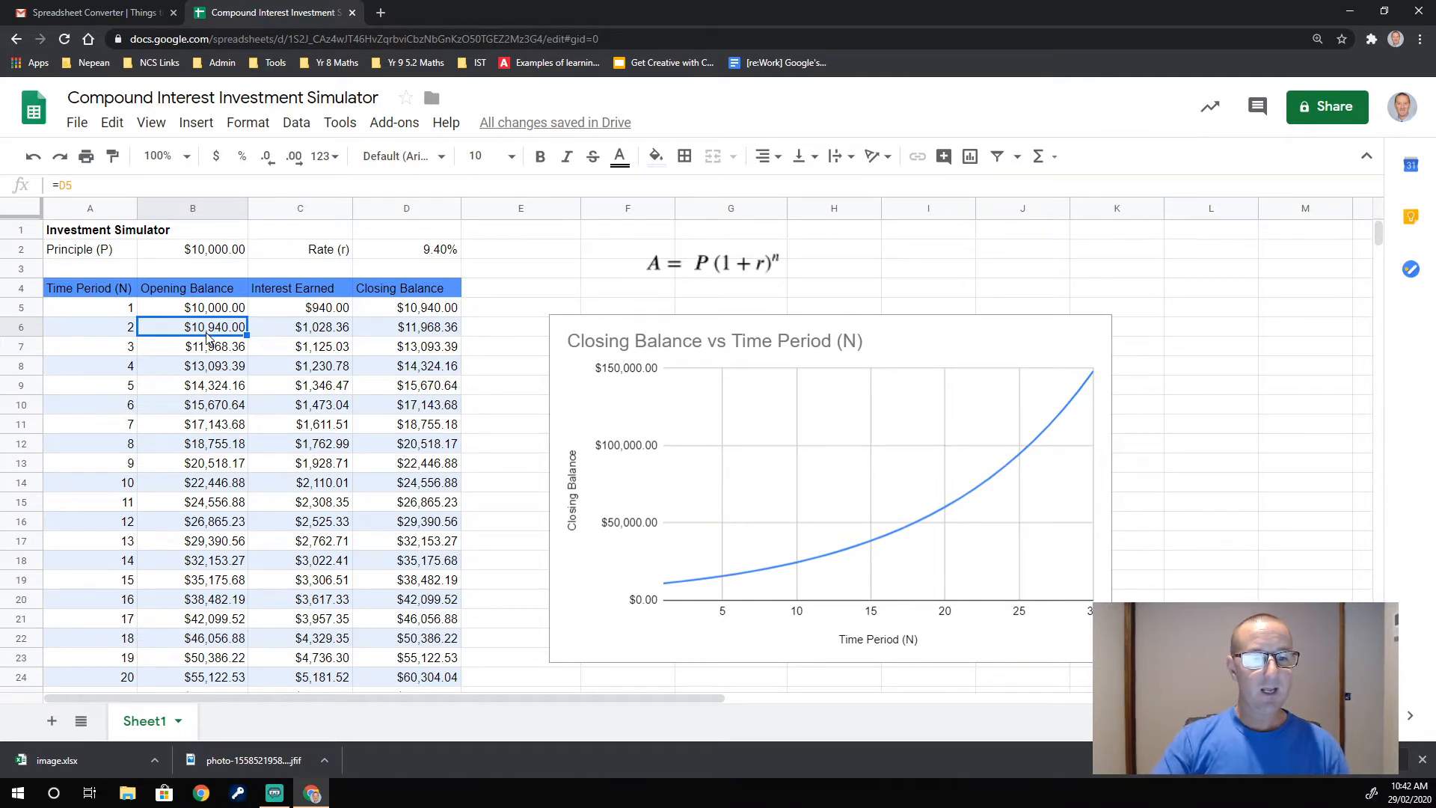
left_click(329, 333)
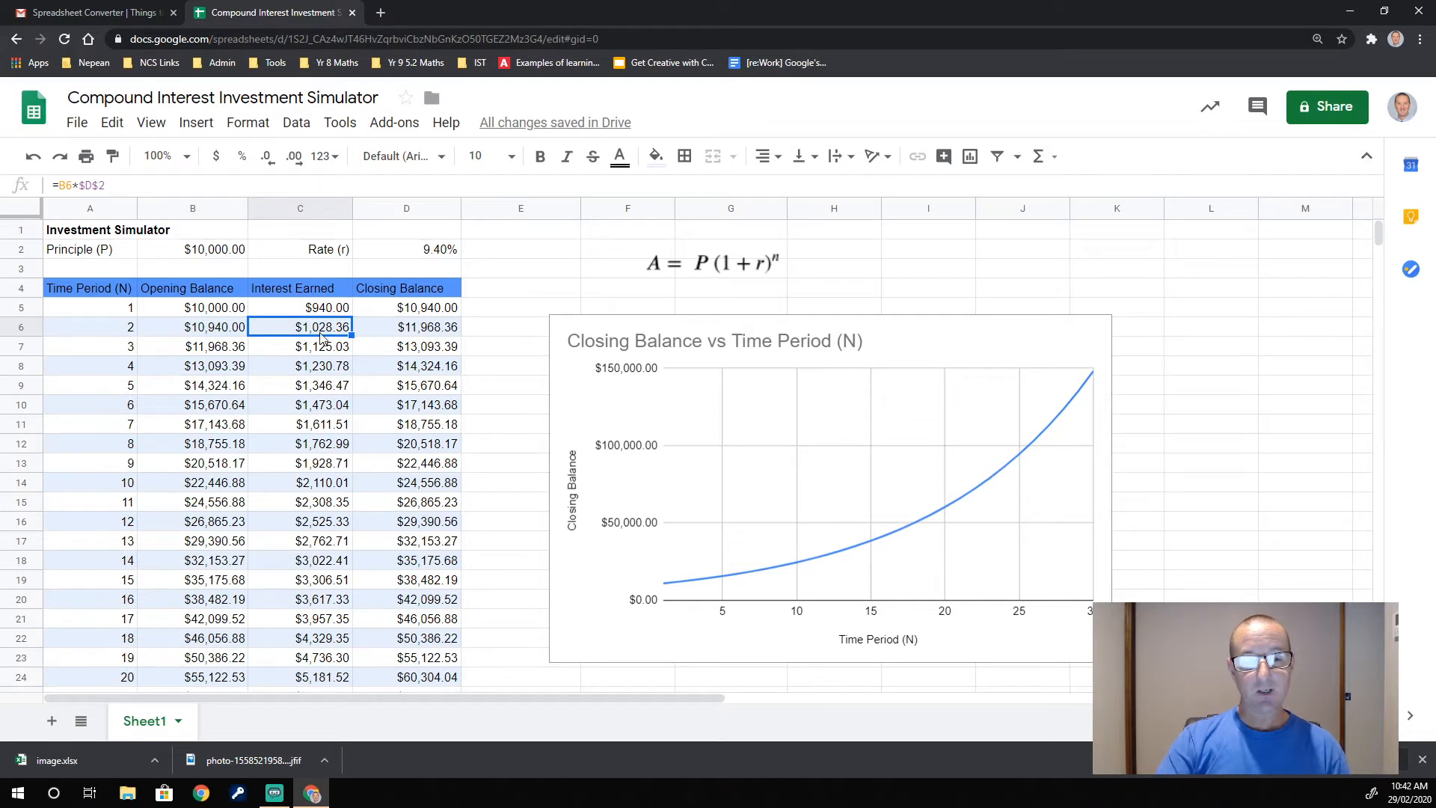
left_click(441, 333)
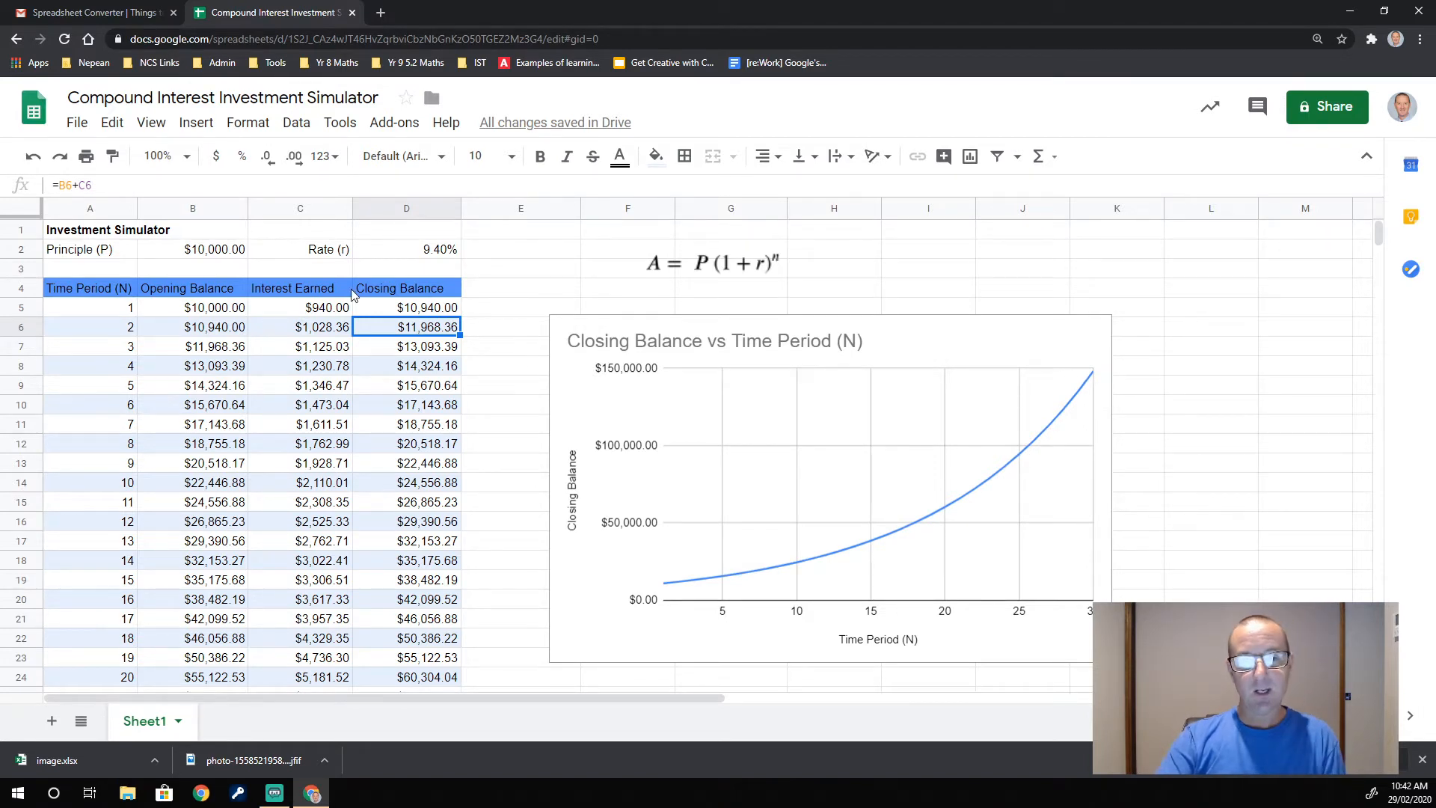
Create a blank spreadsheet in a new browser tab using the address sheet.new
left_click(381, 13)
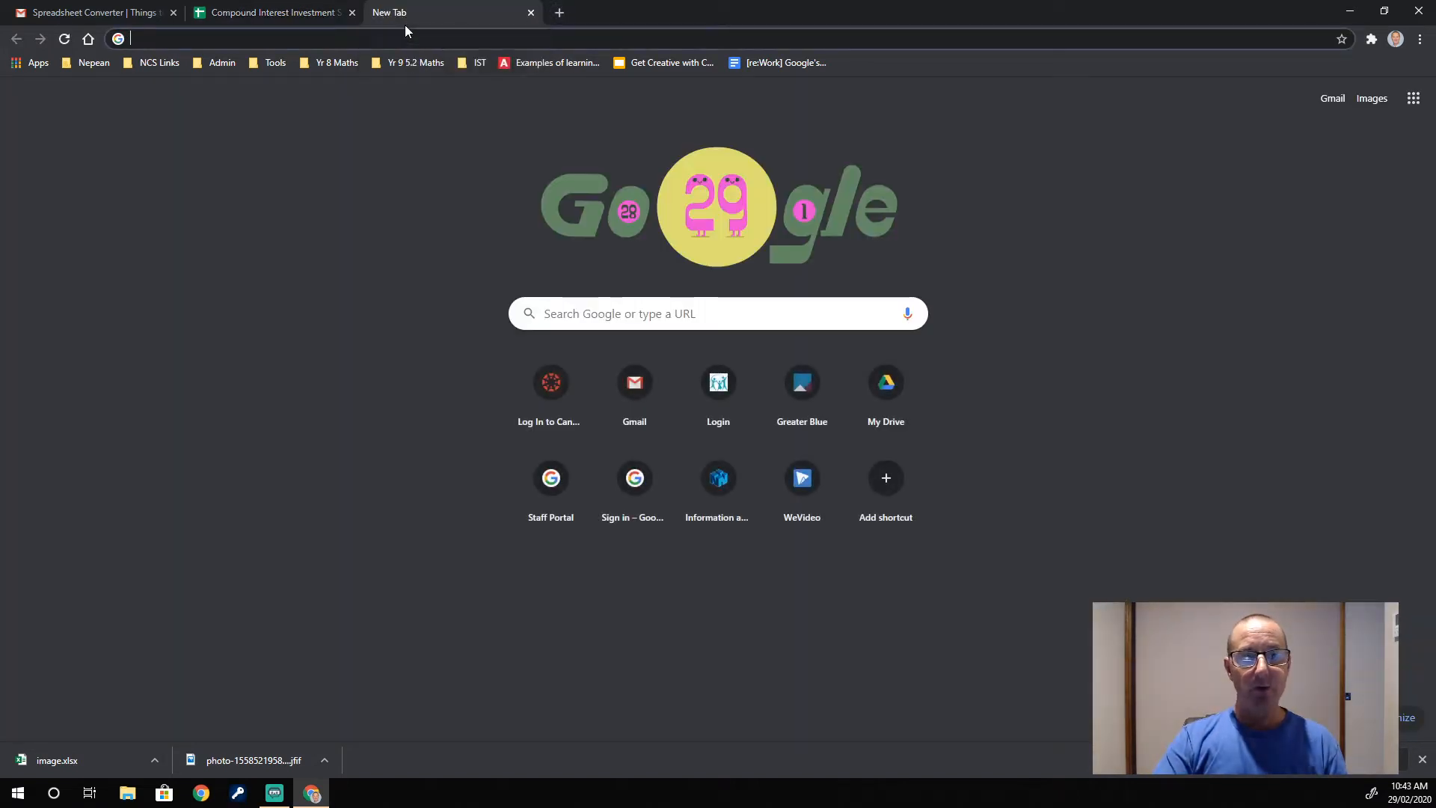
type("sh")
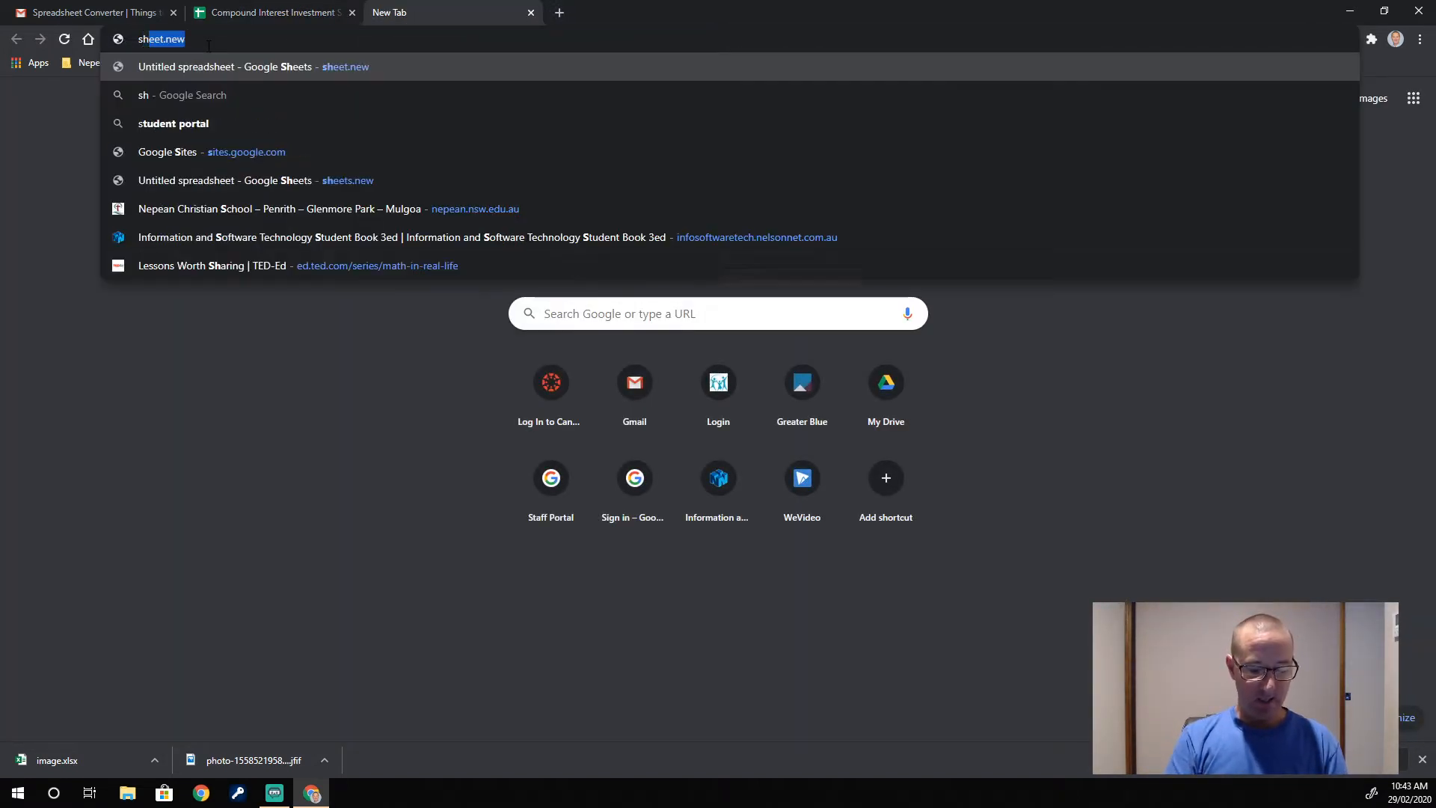
type("eet.new")
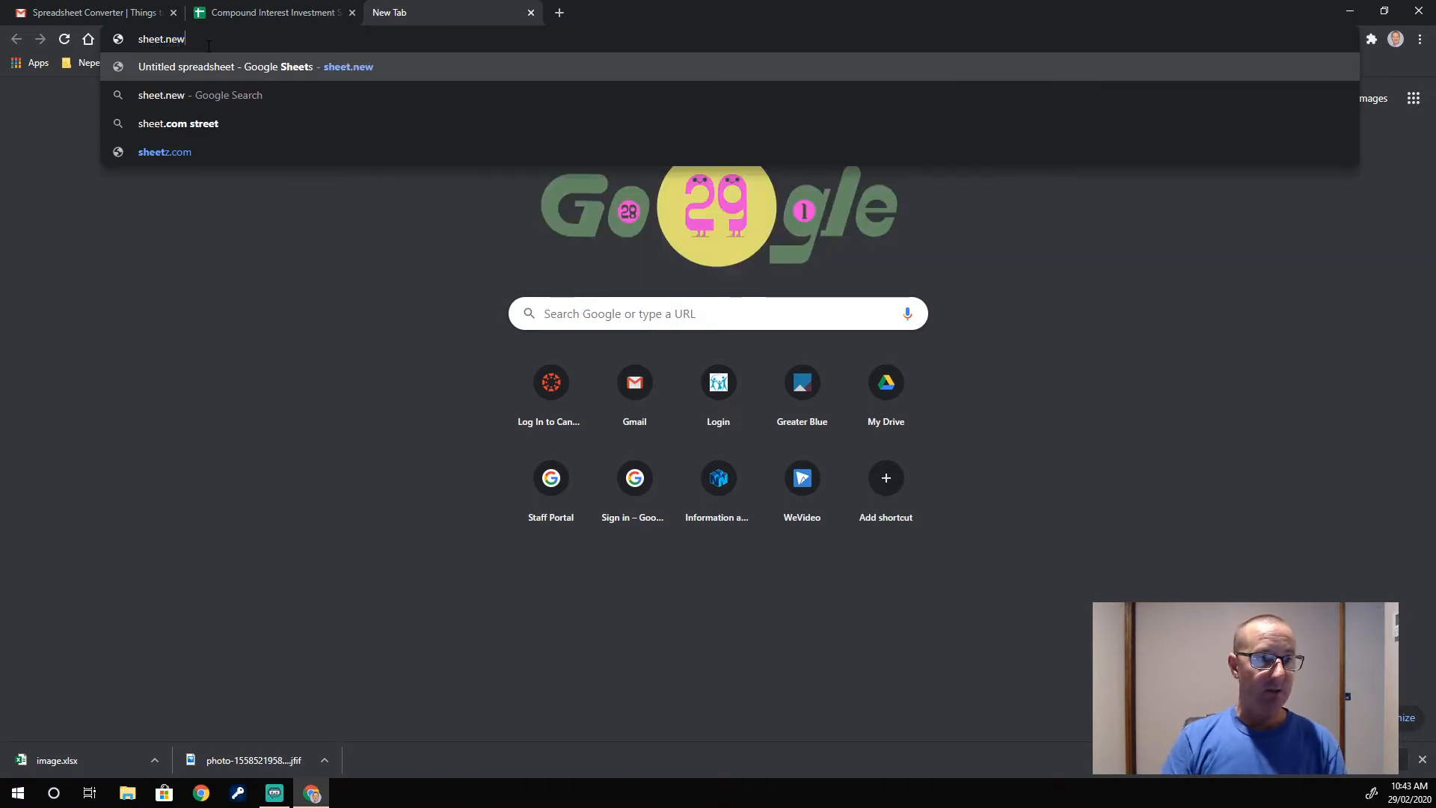
key("Return")
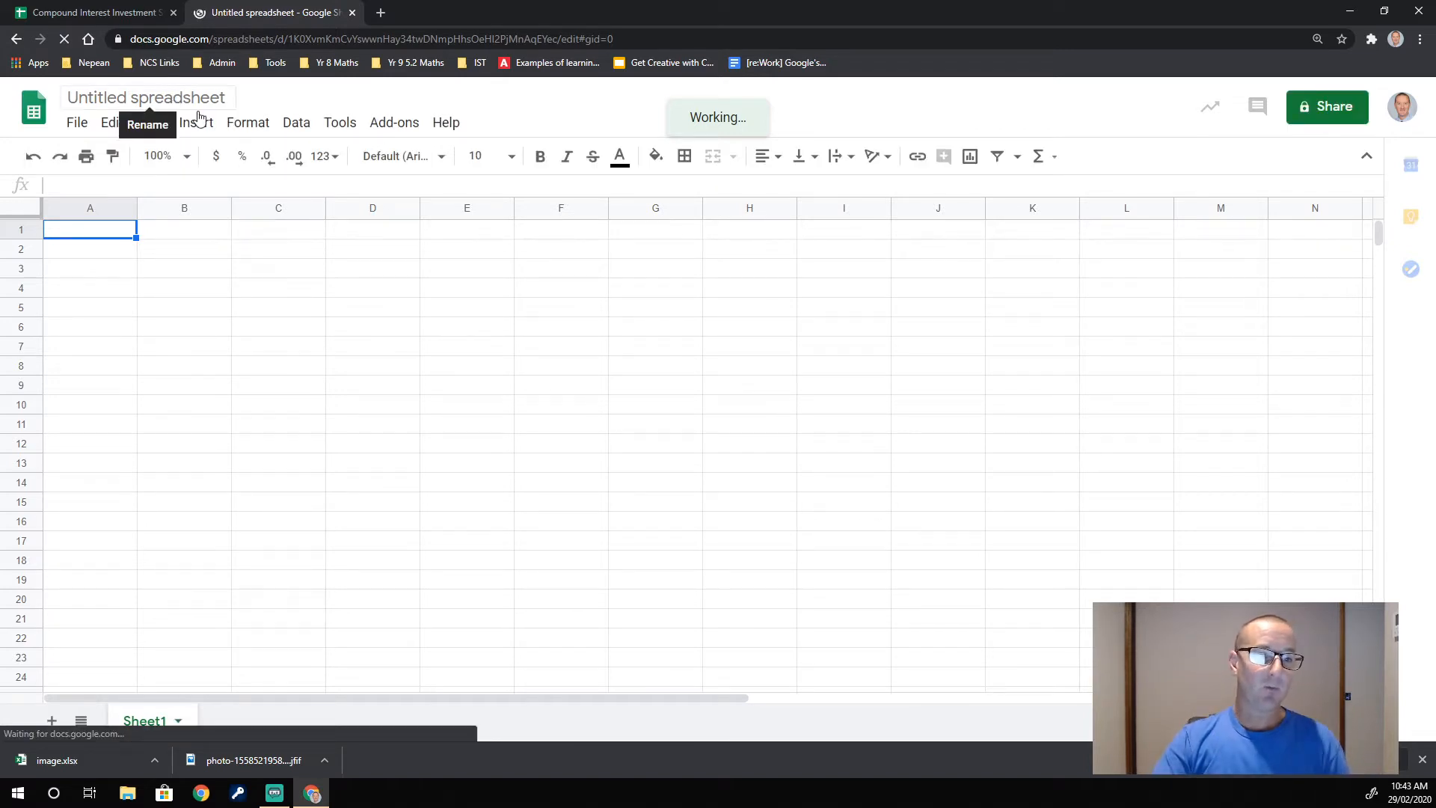
Rename the blank spreadsheet as 2020 9MatC Investment Calculator
left_click(224, 99)
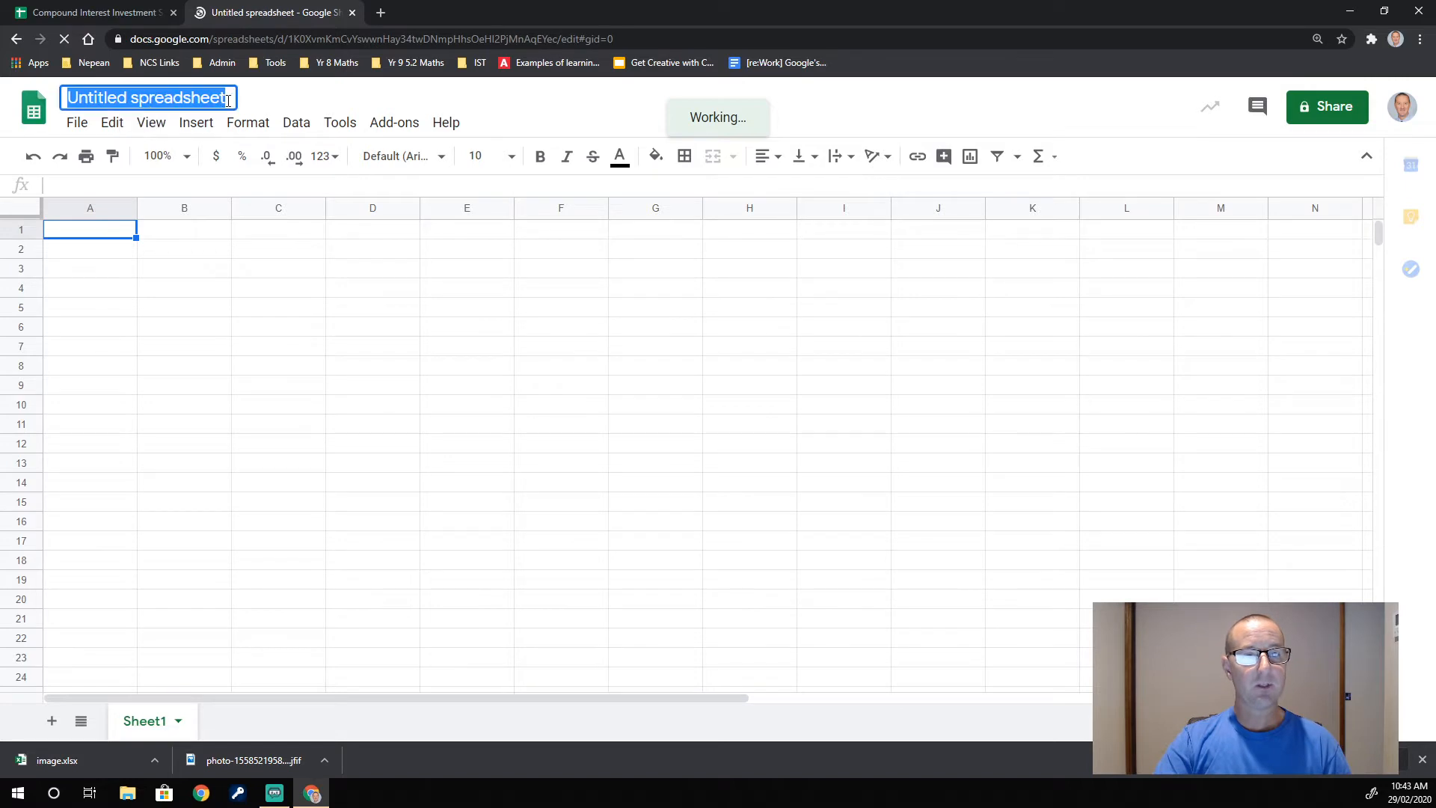
type("2020")
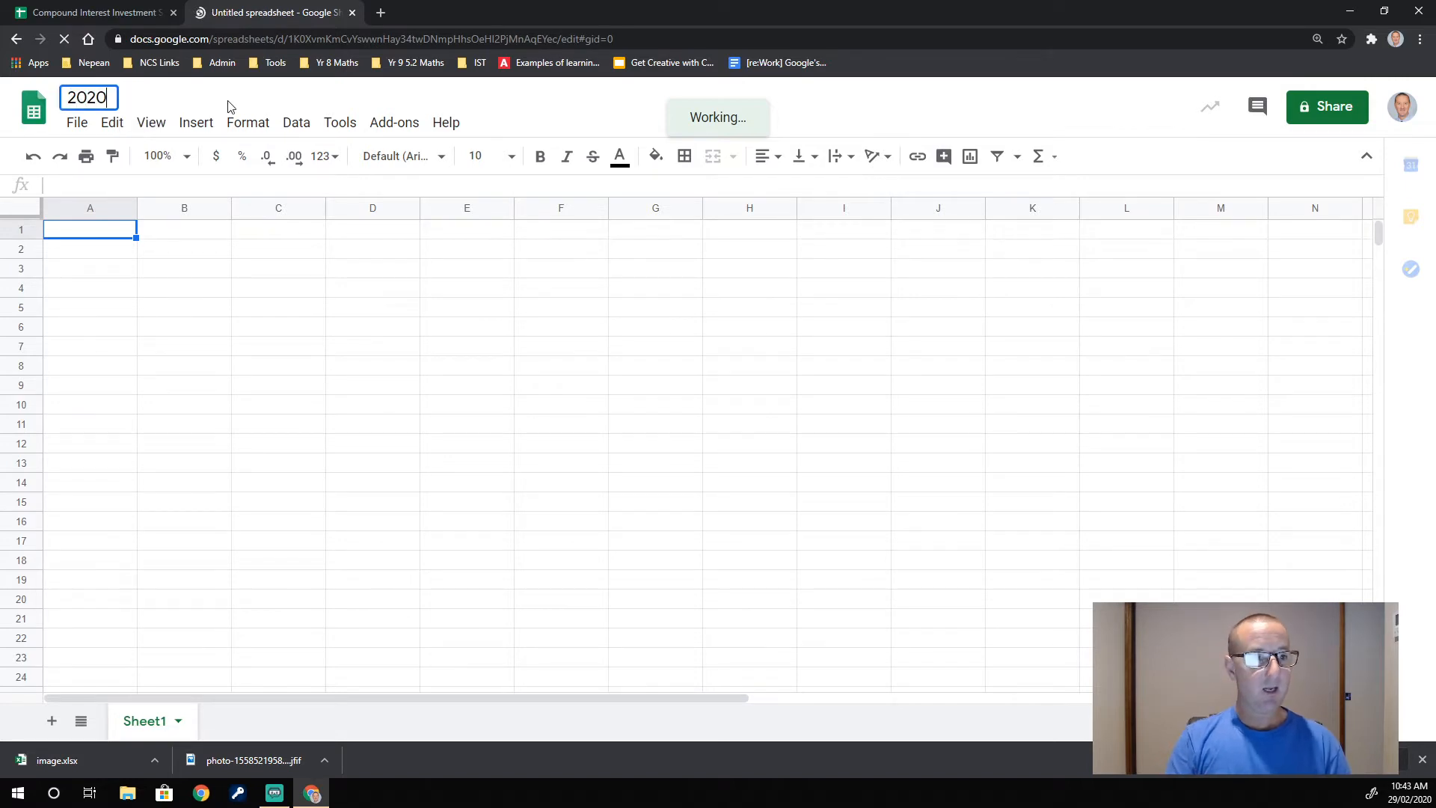
type(" 9M")
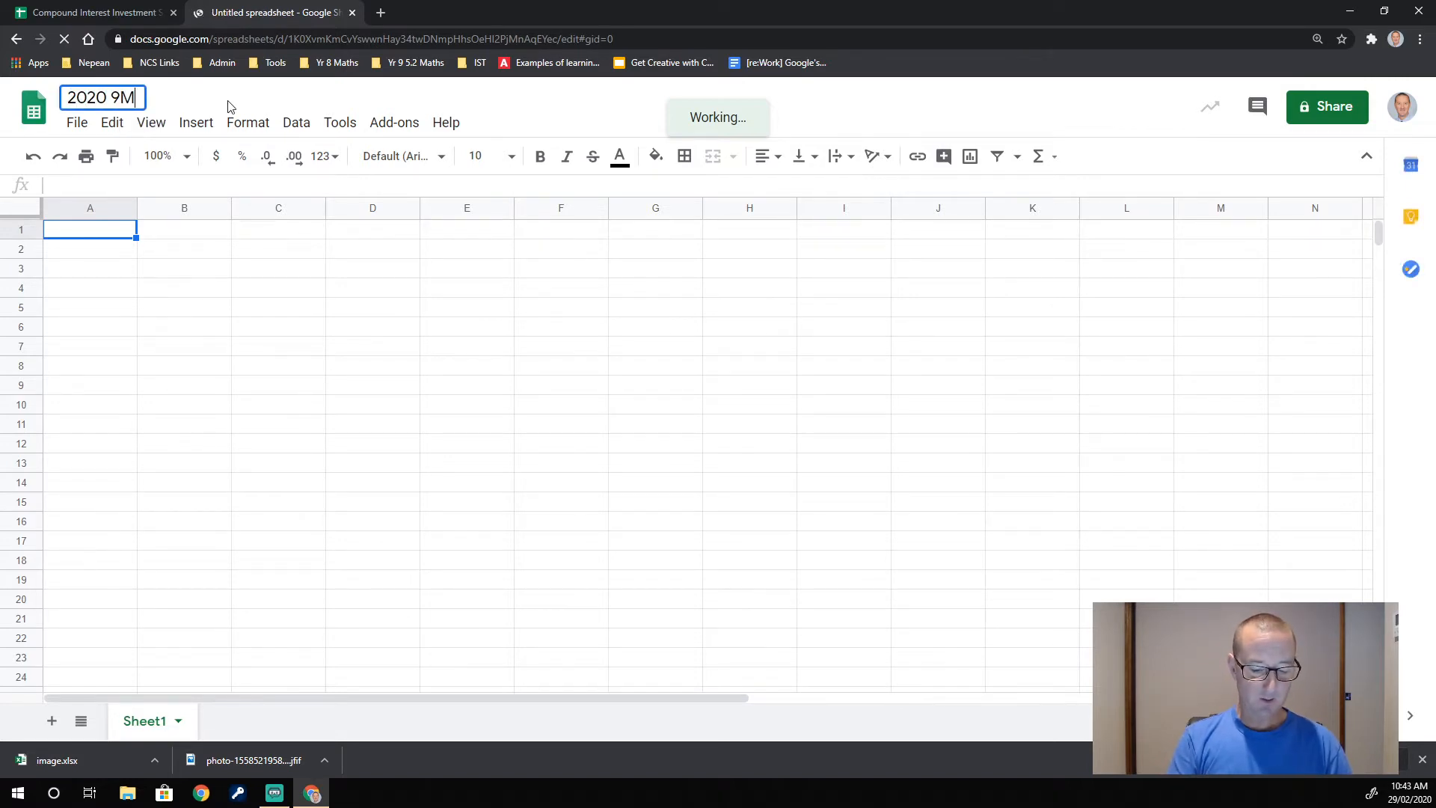
type("atC ")
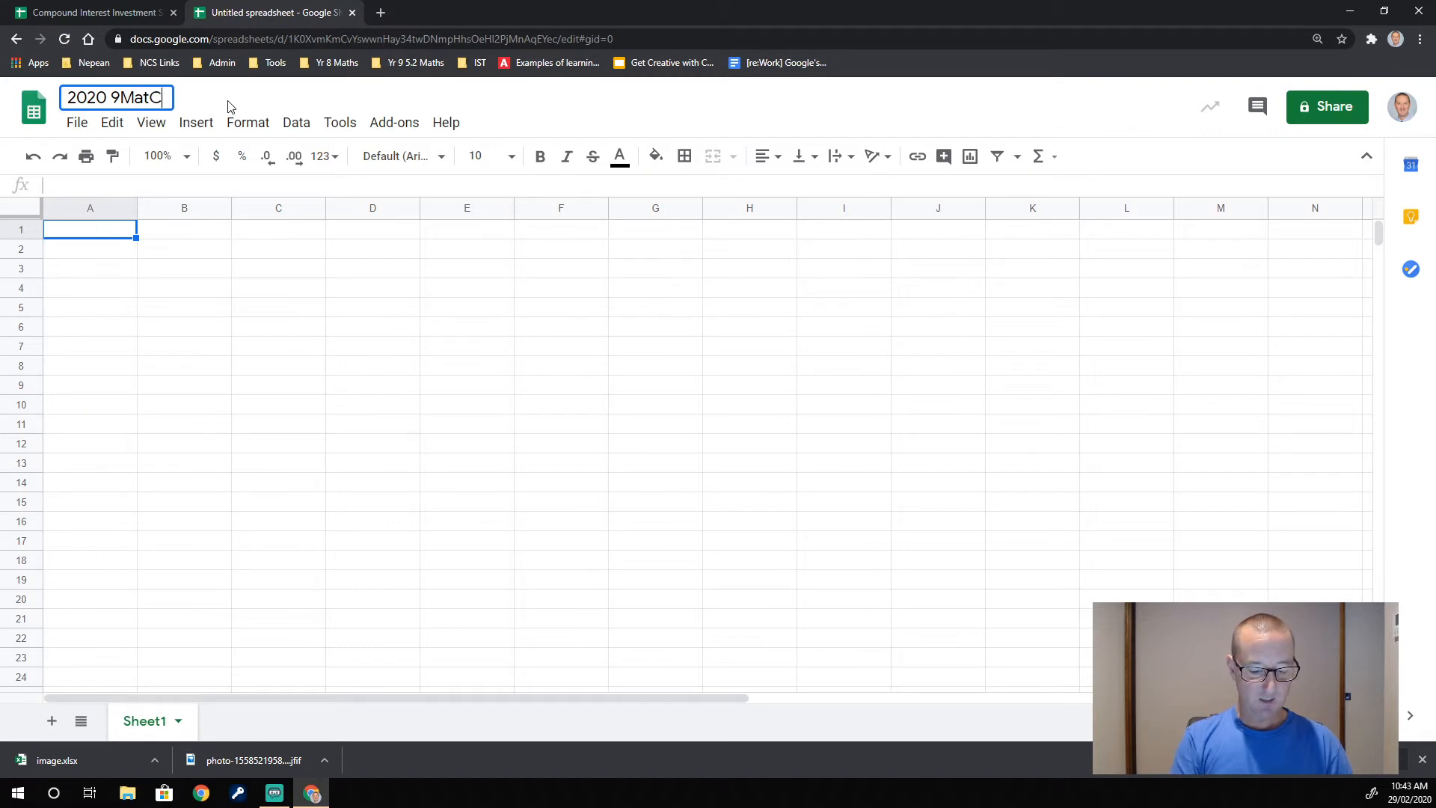
type("I")
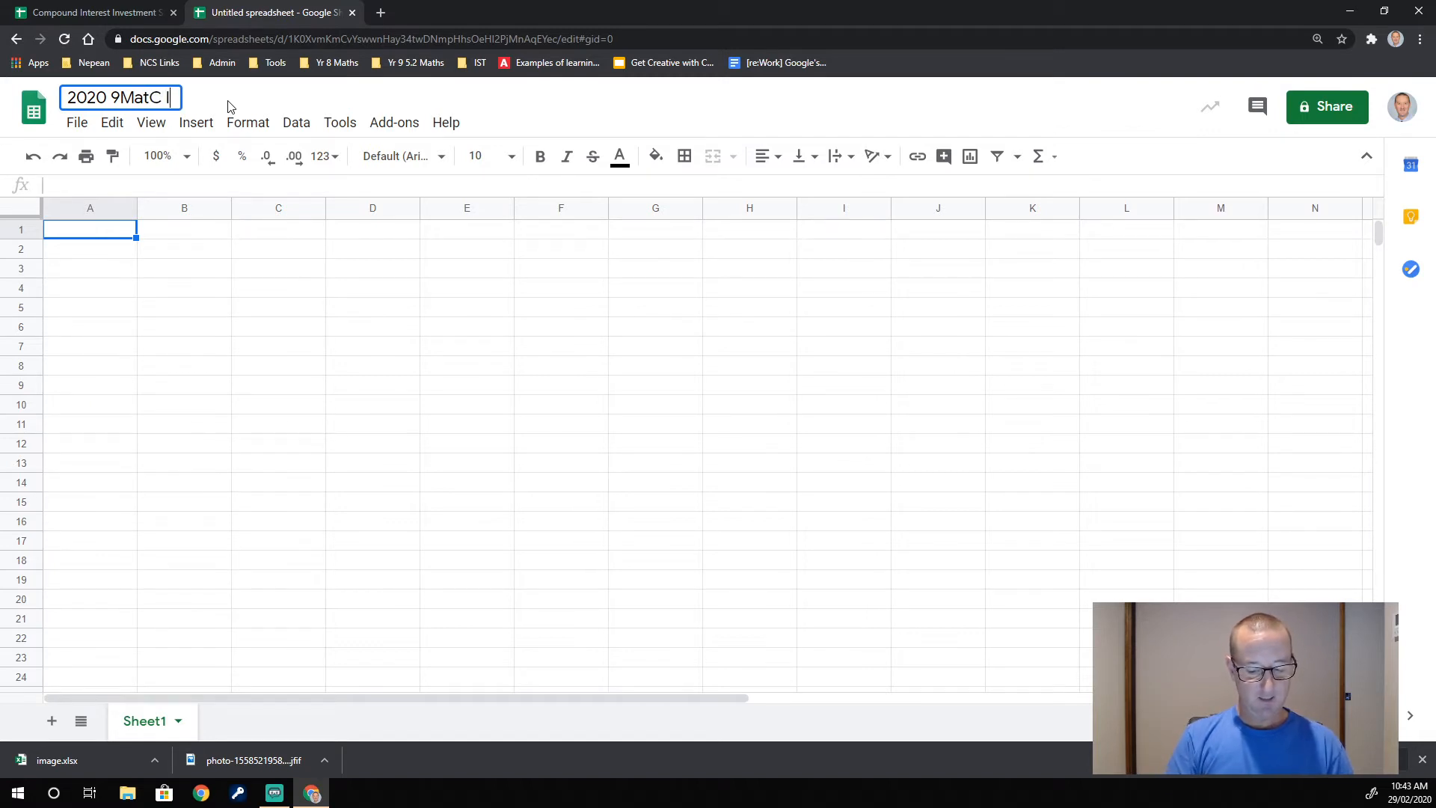
type("nvestment ")
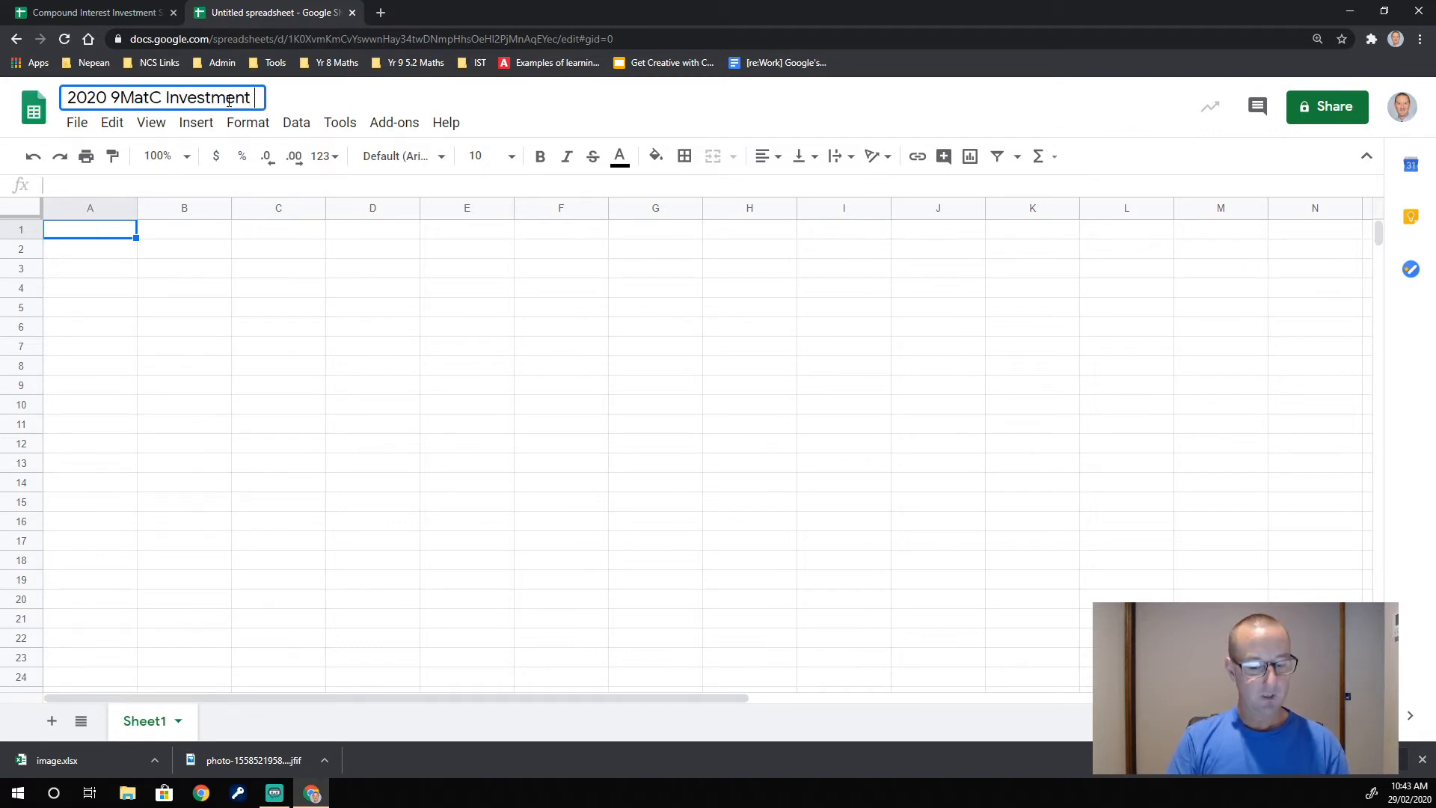
type("Calculator")
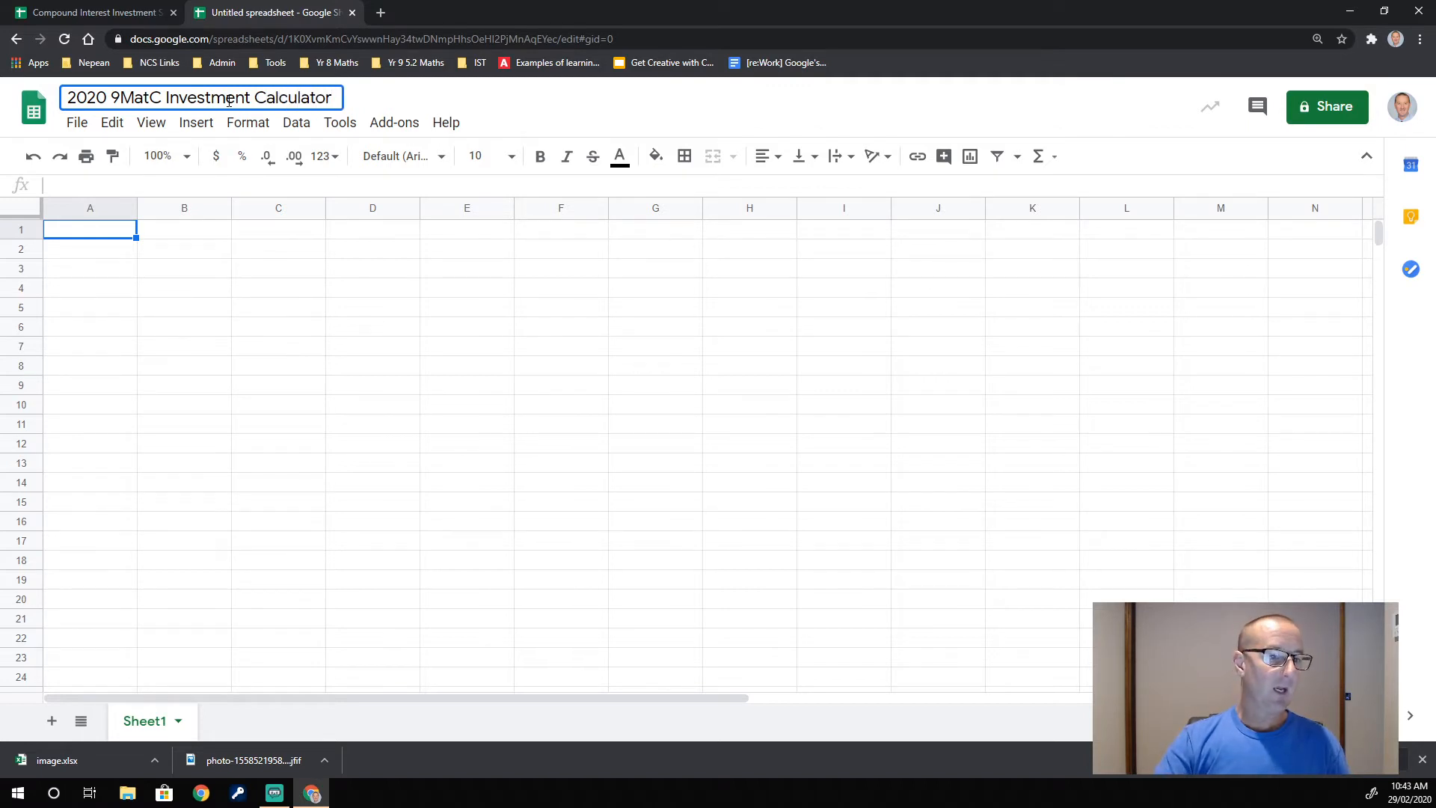
left_click(89, 229)
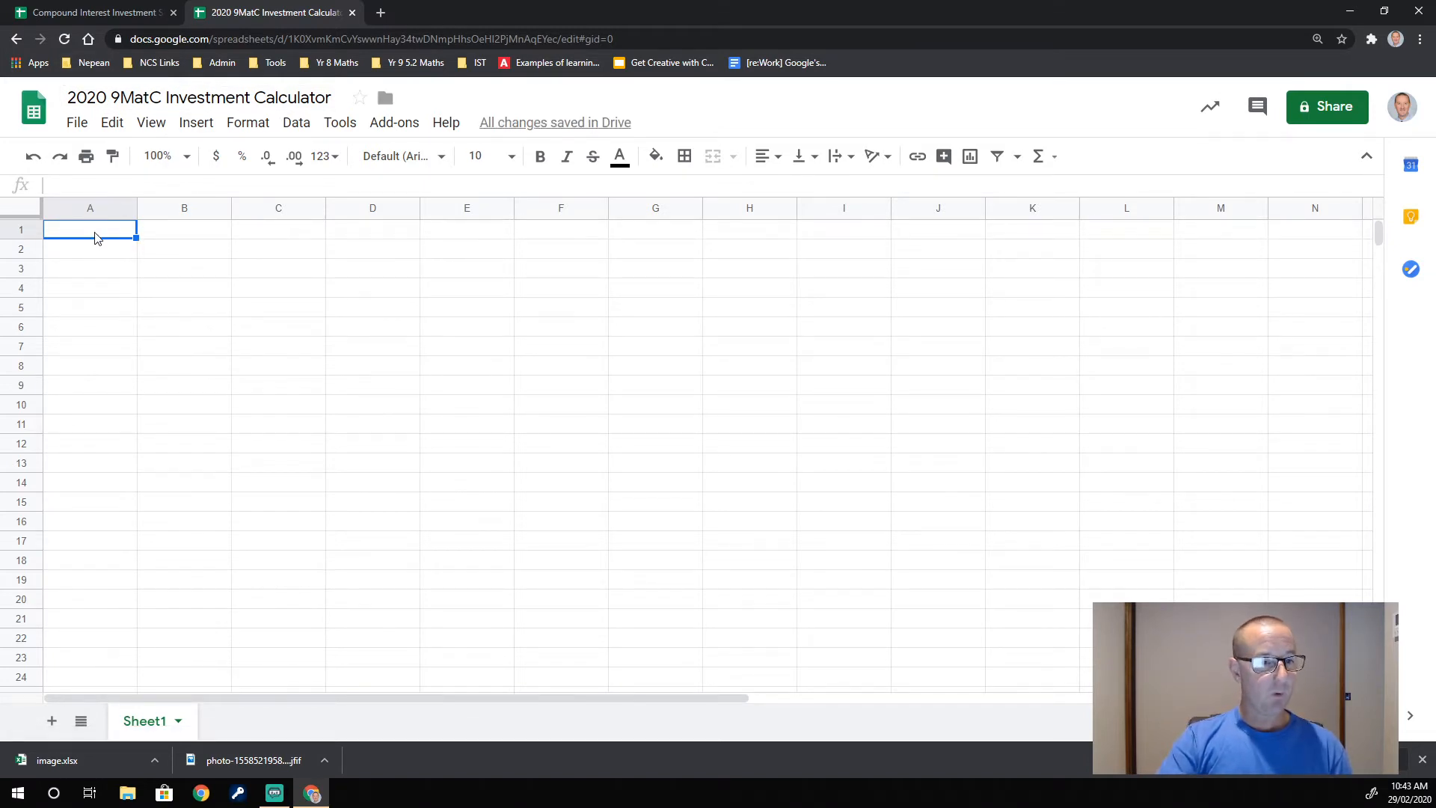
Examine how columns, rows and cells are laid out, using columns C and F, row 3, and cells C3 and E4
left_click(282, 210)
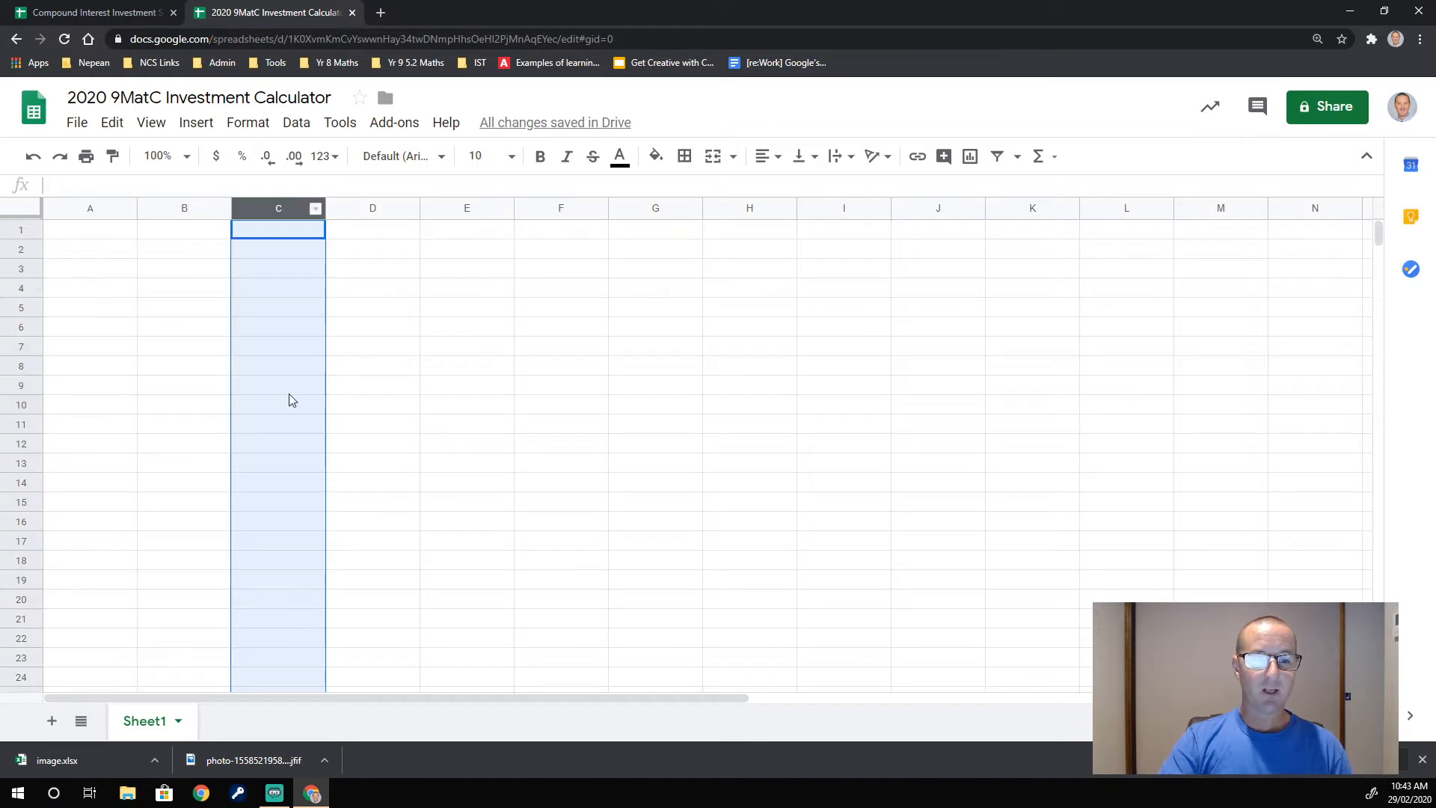
left_click(12, 270)
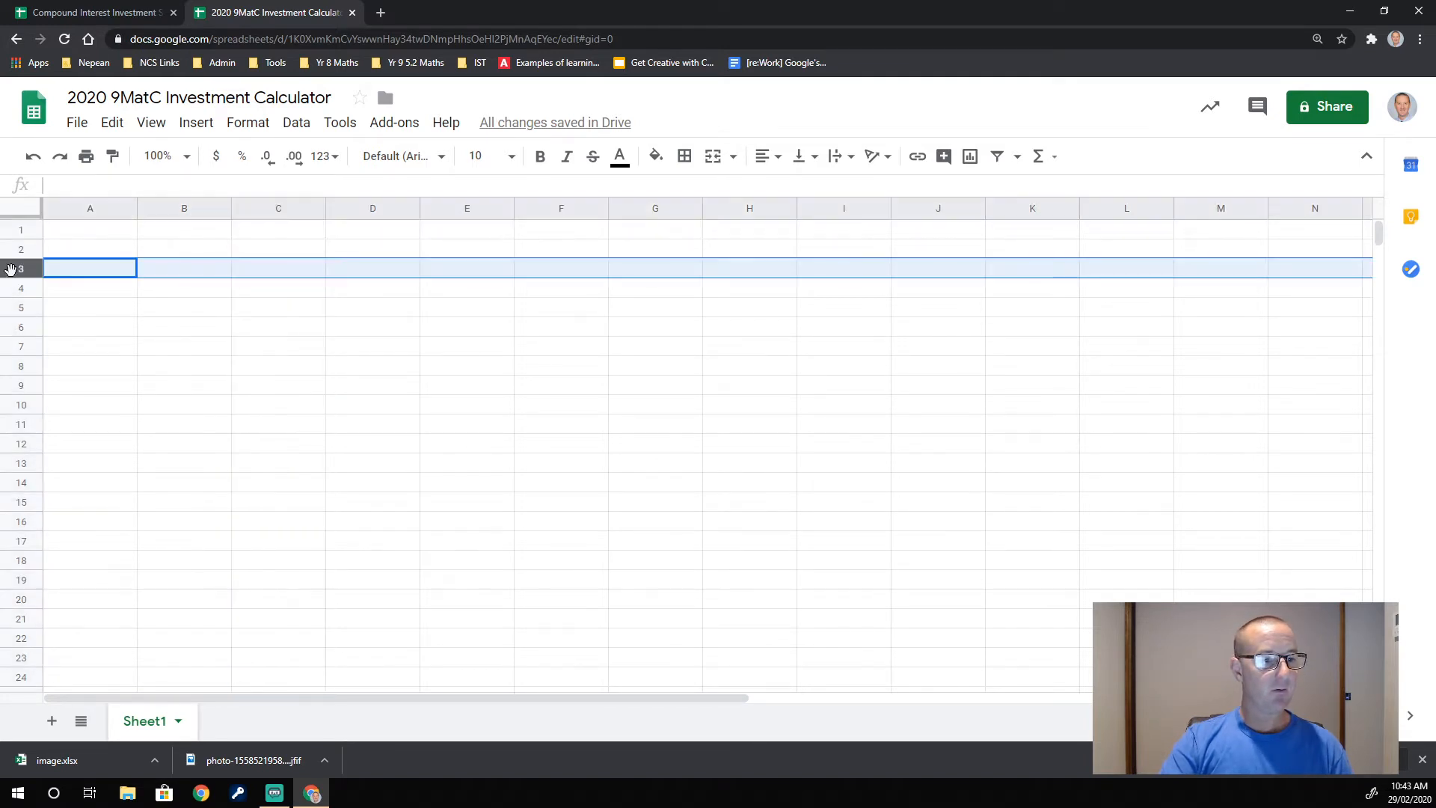
left_click(279, 213)
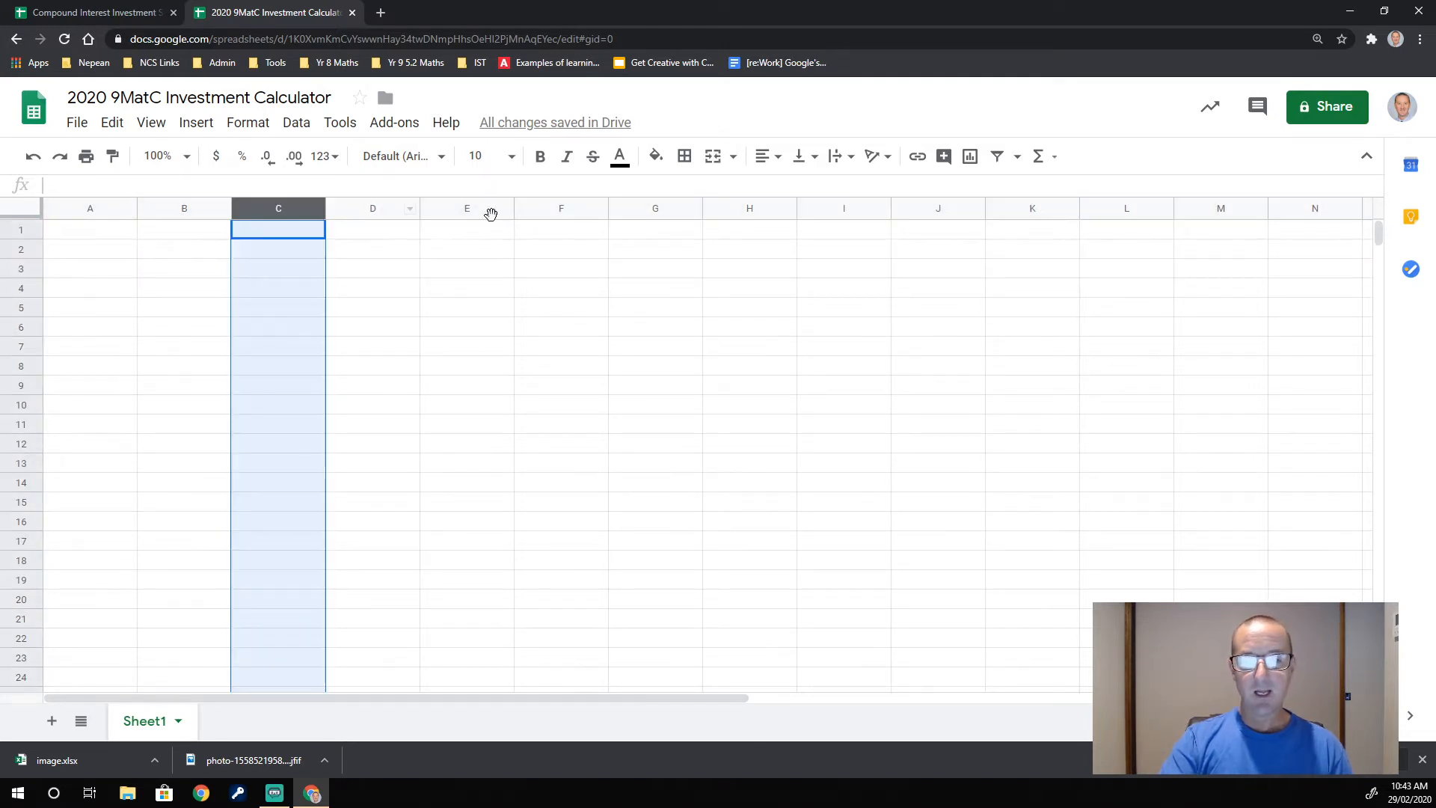
left_click_drag(490, 214, 555, 214)
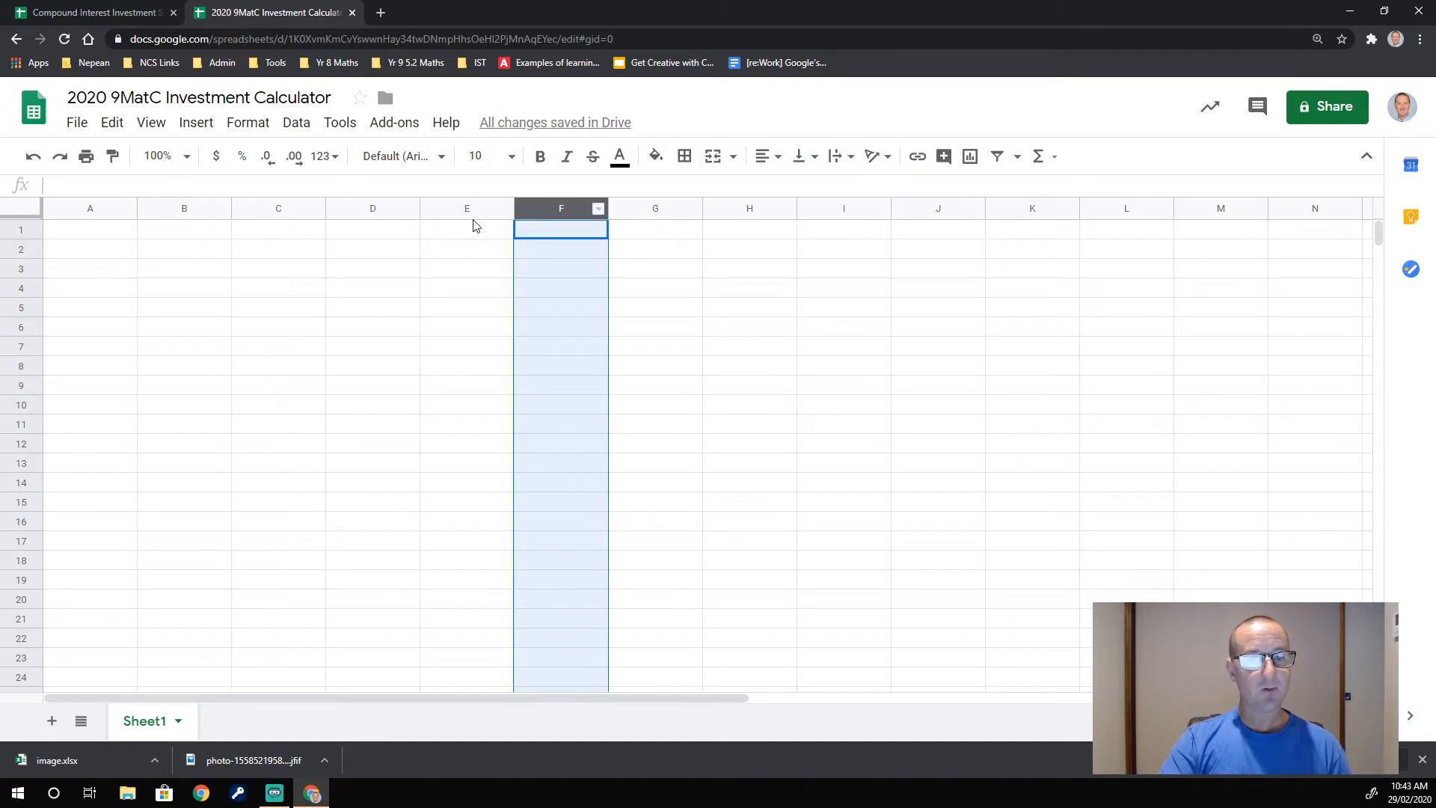
left_click(18, 269)
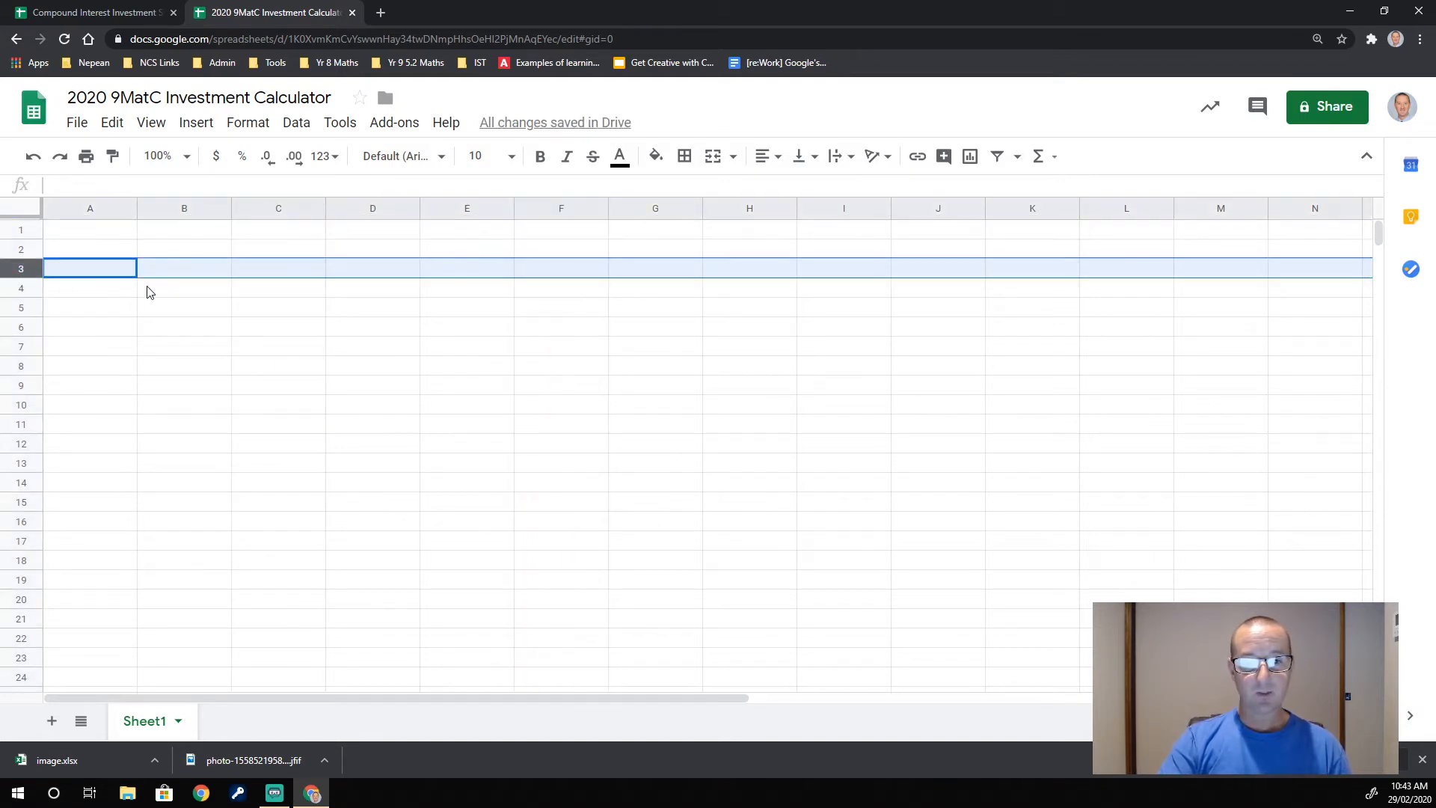
left_click(273, 270)
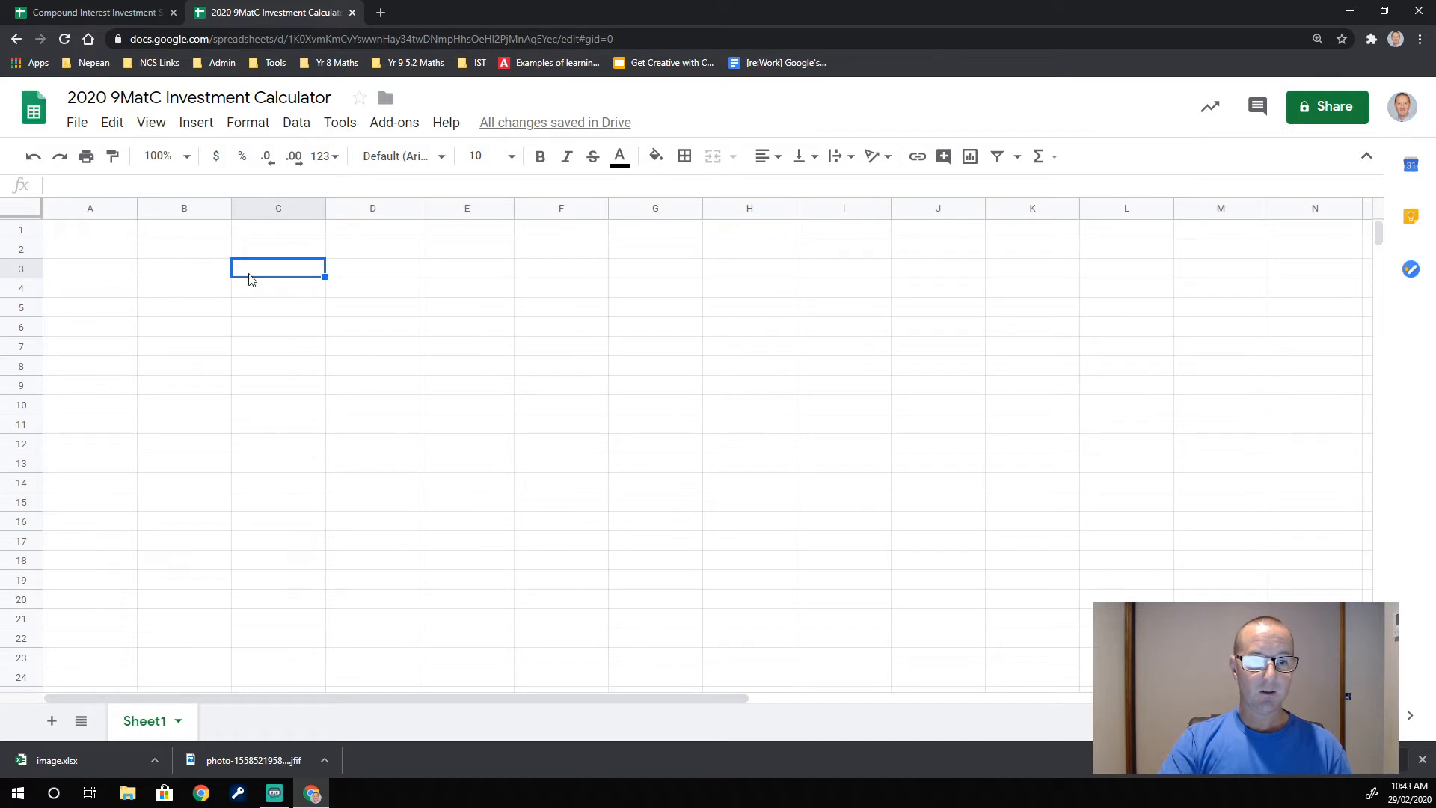
left_click(450, 289)
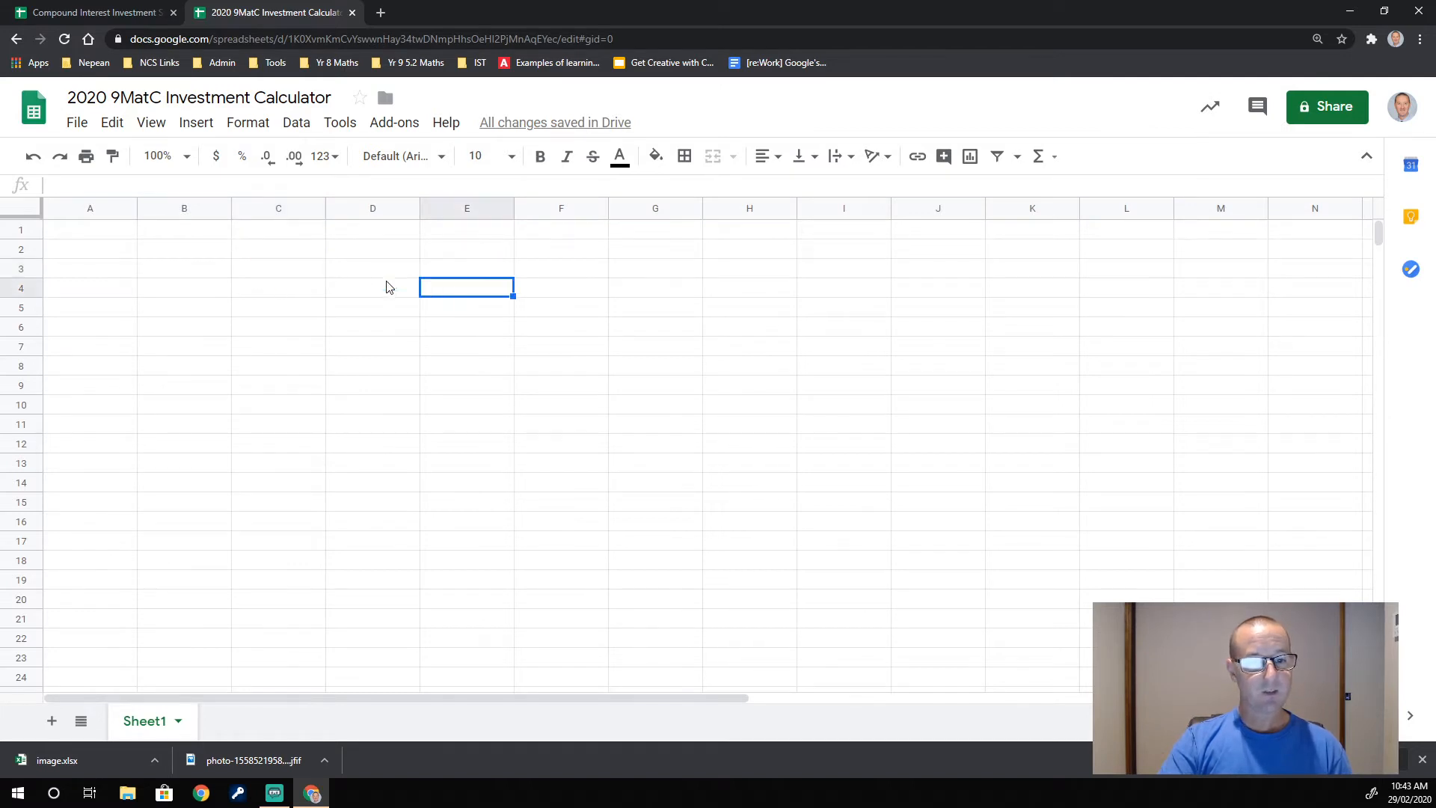
left_click(303, 271)
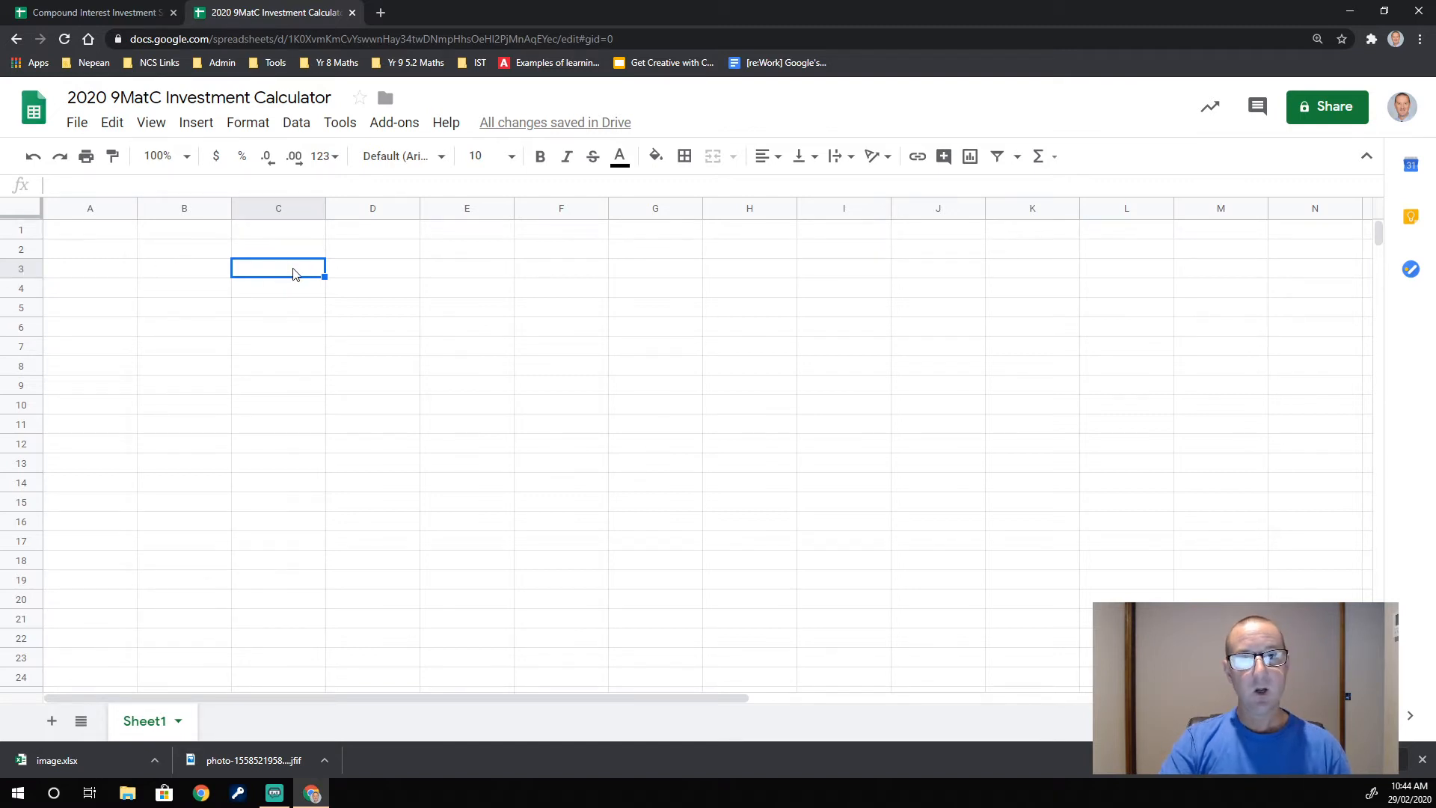
Enter the title "Invesment calculator" in cell A1 and make it bold
left_click(89, 236)
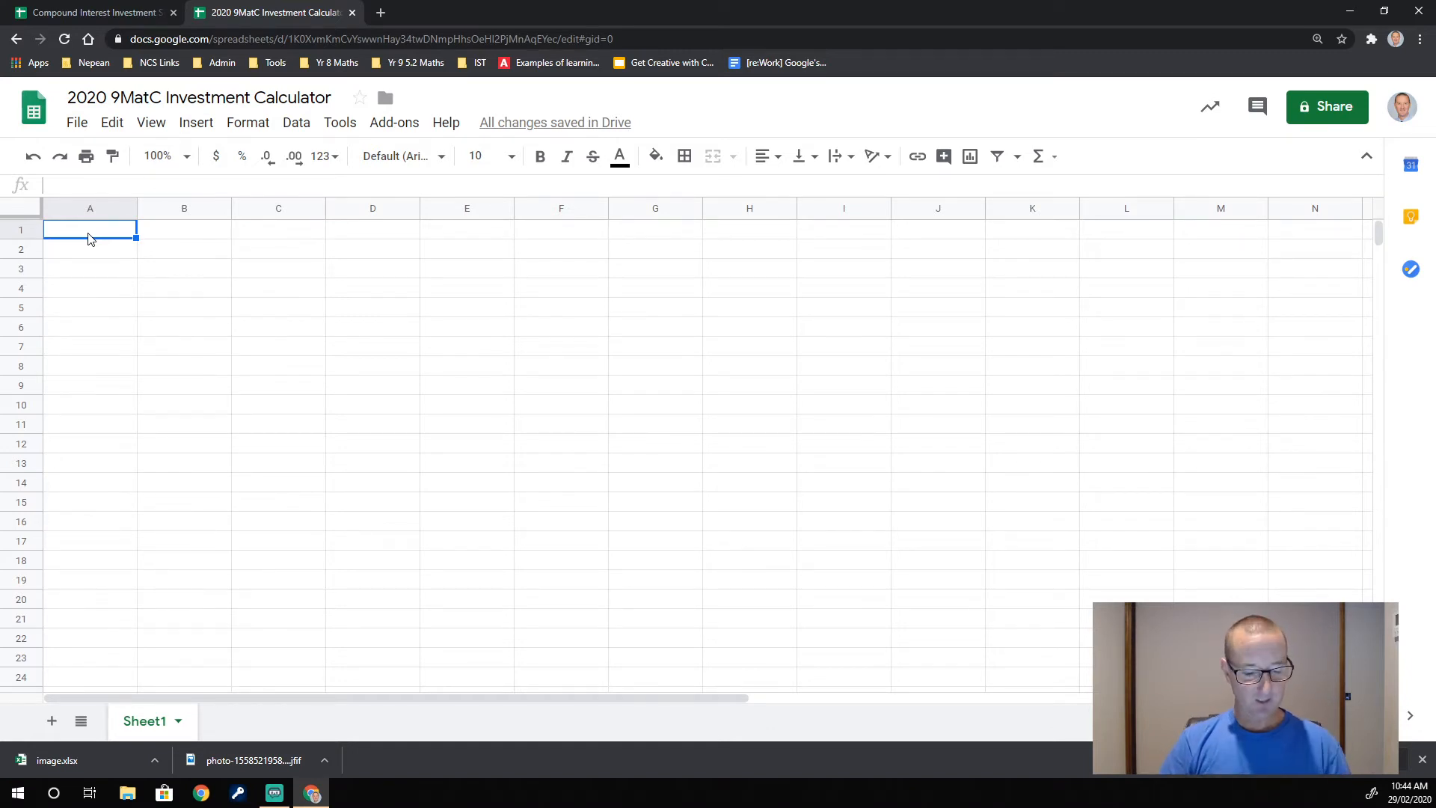
type("Inves")
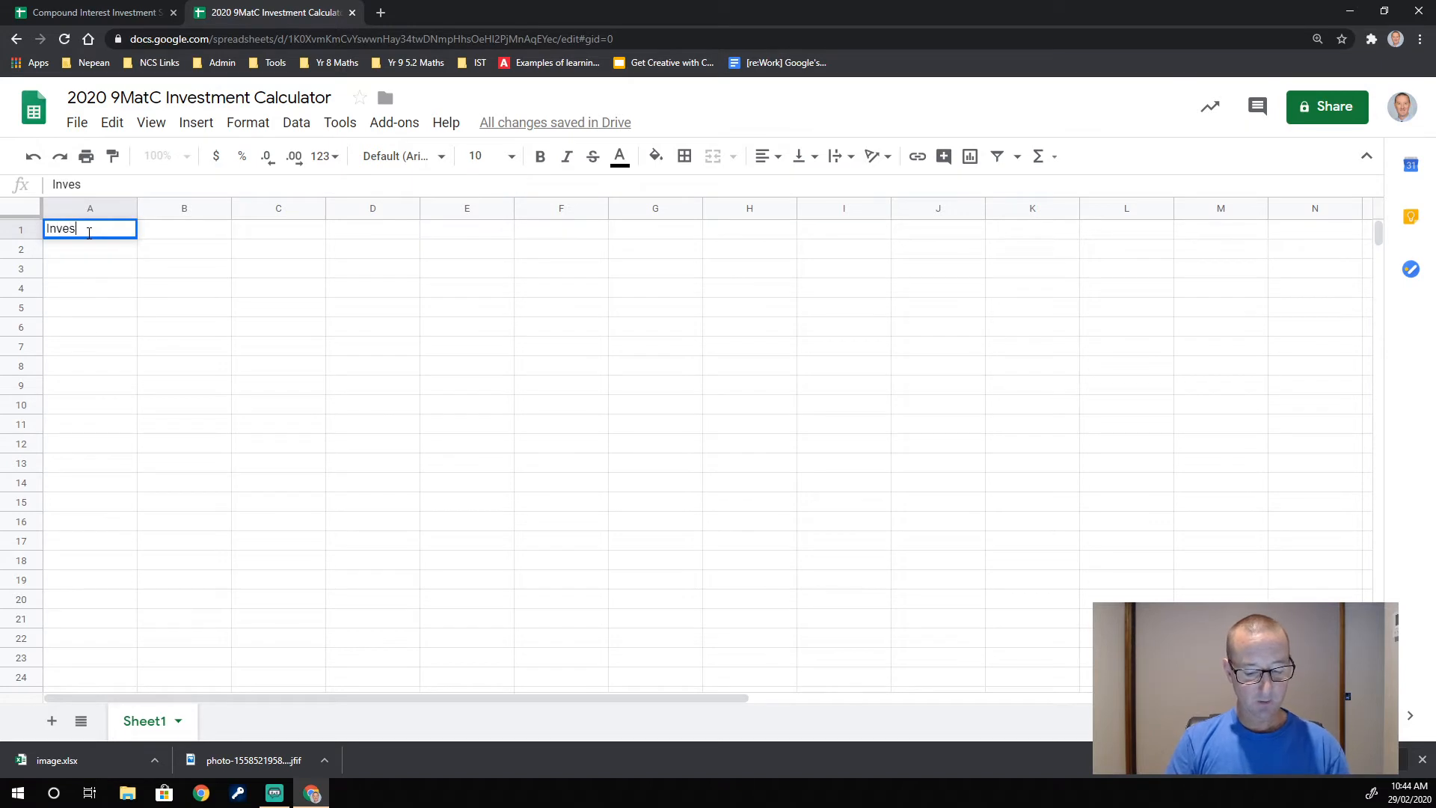
type("ment calc")
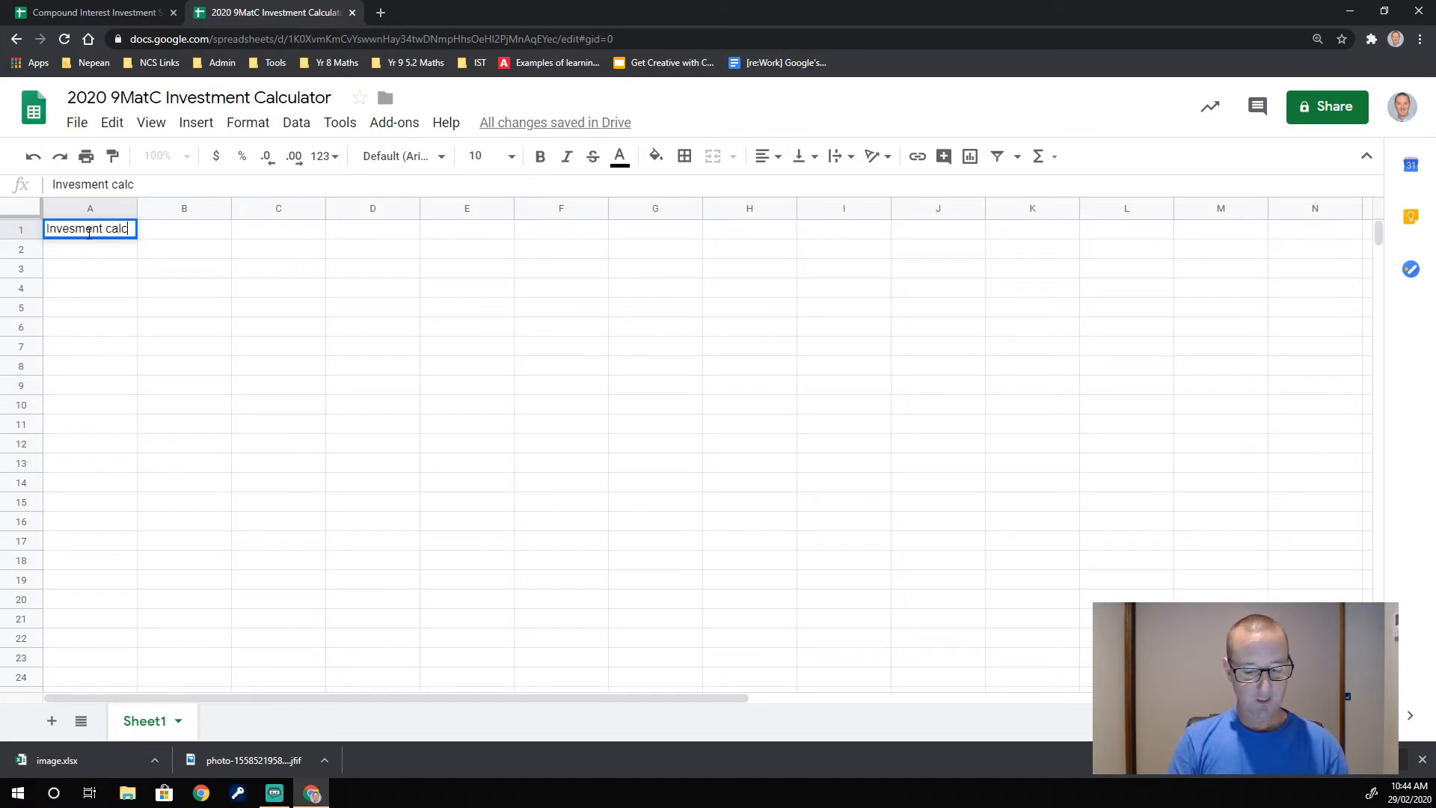
type("ulator")
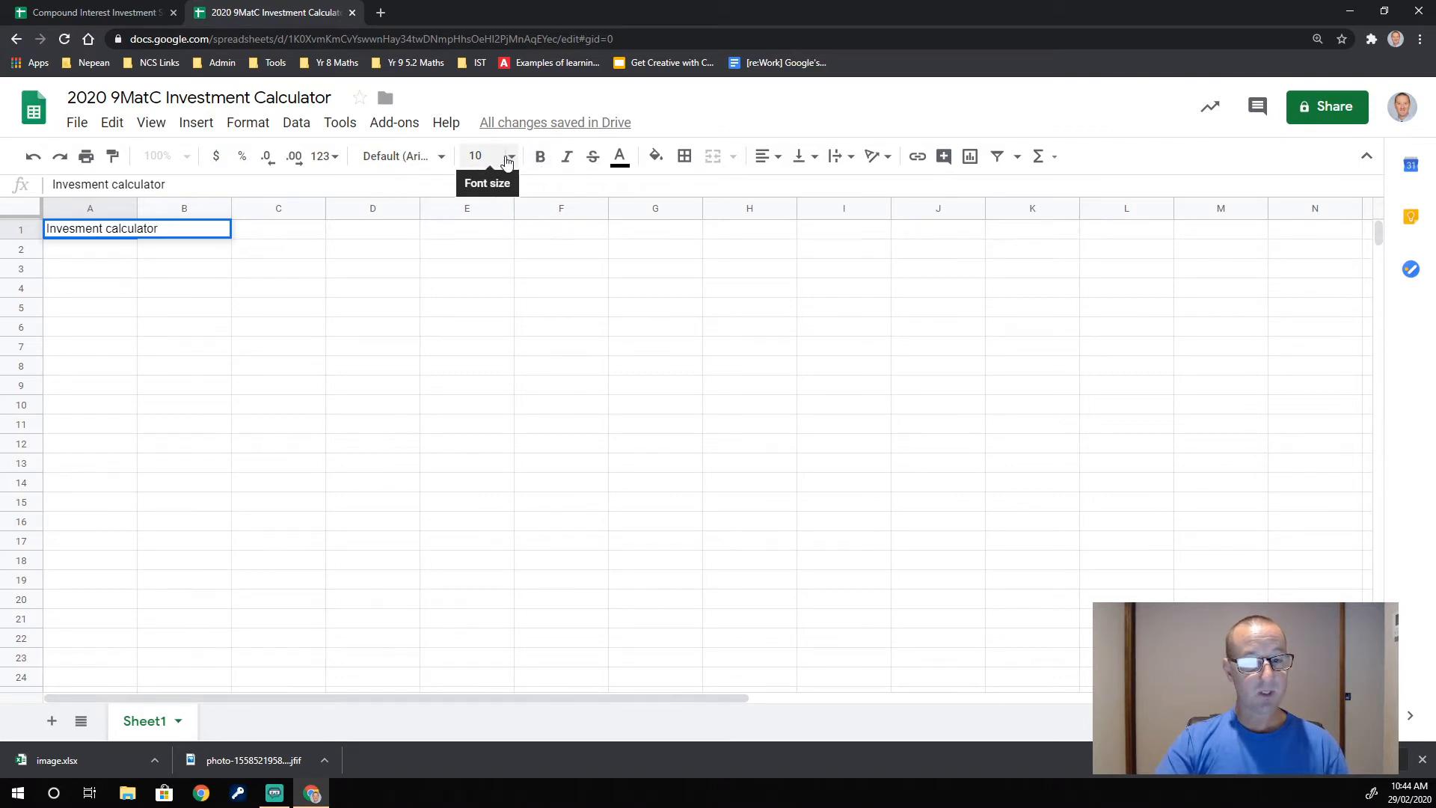
left_click(542, 156)
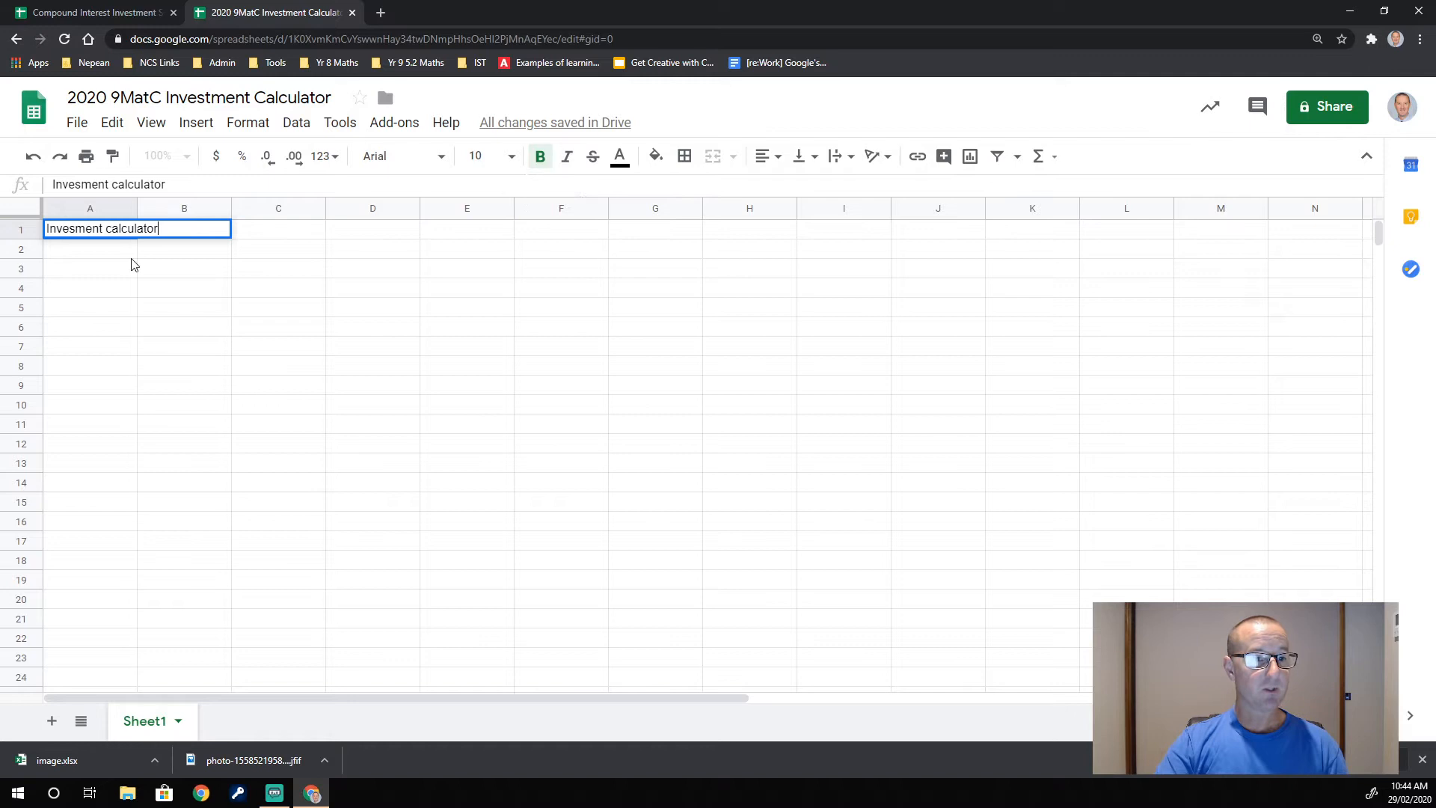
left_click(84, 252)
left_click(76, 235)
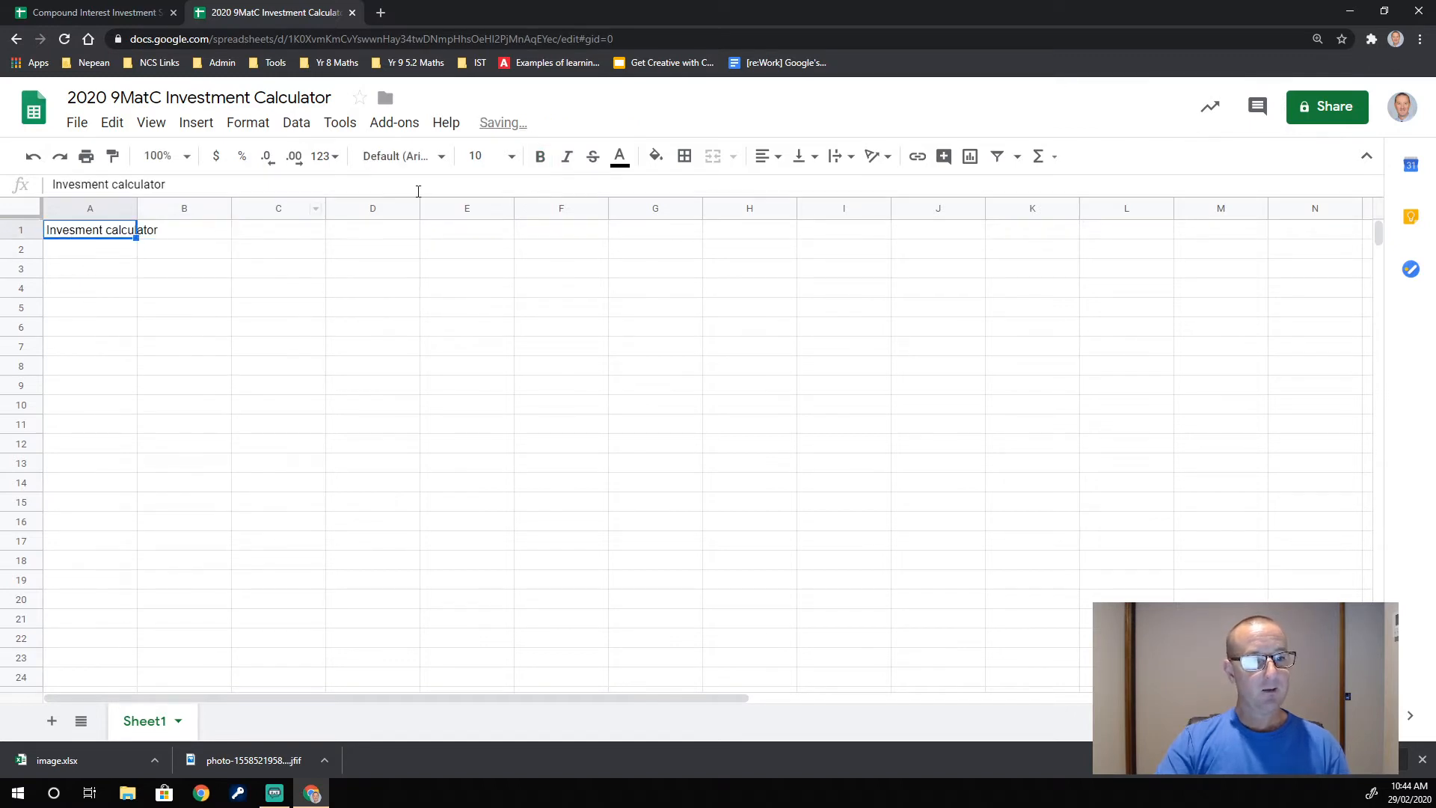
left_click(542, 158)
Enter the label "Principle (P)" in cell A2 and its value 10000 in cell B2
left_click(89, 253)
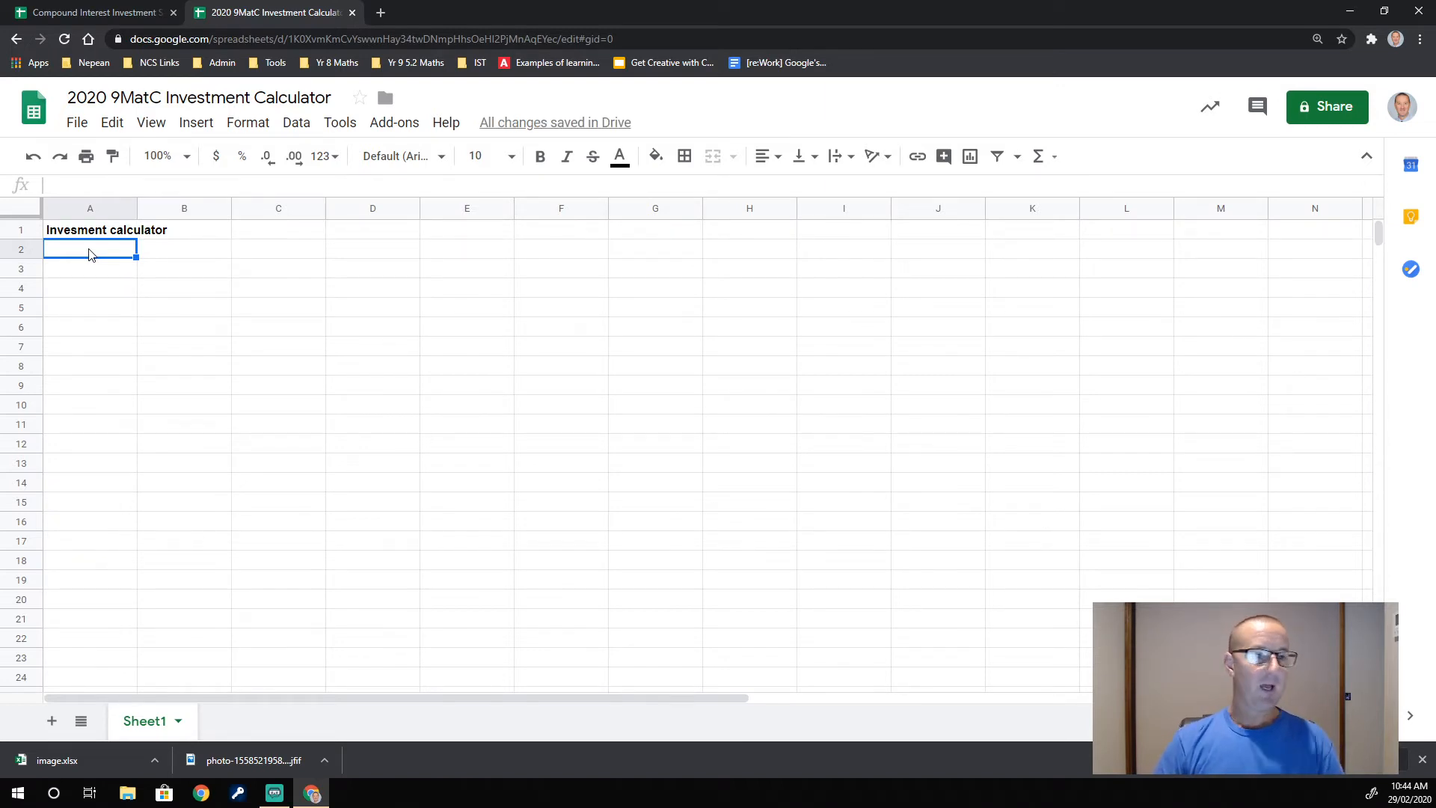
type("Pr")
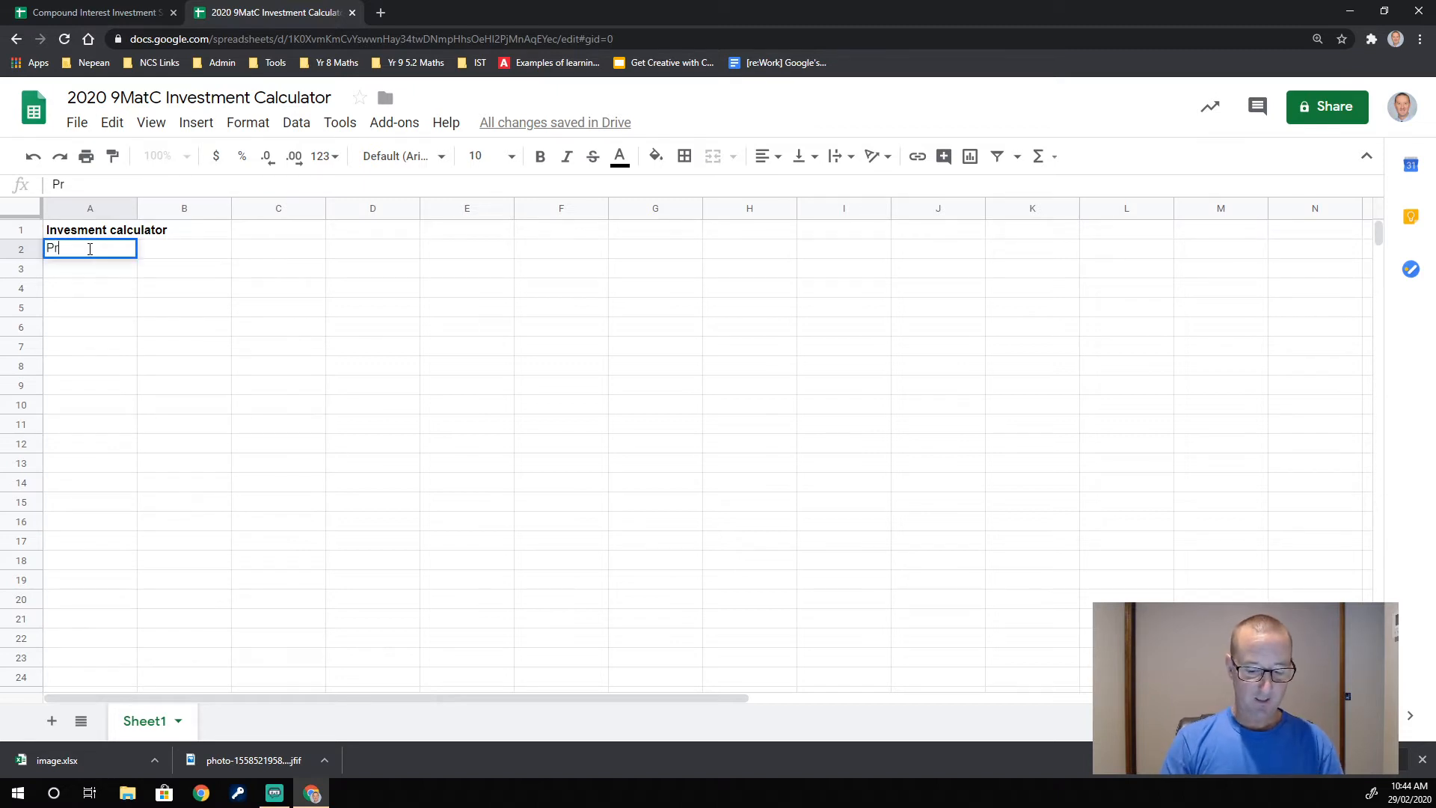
type("inciple")
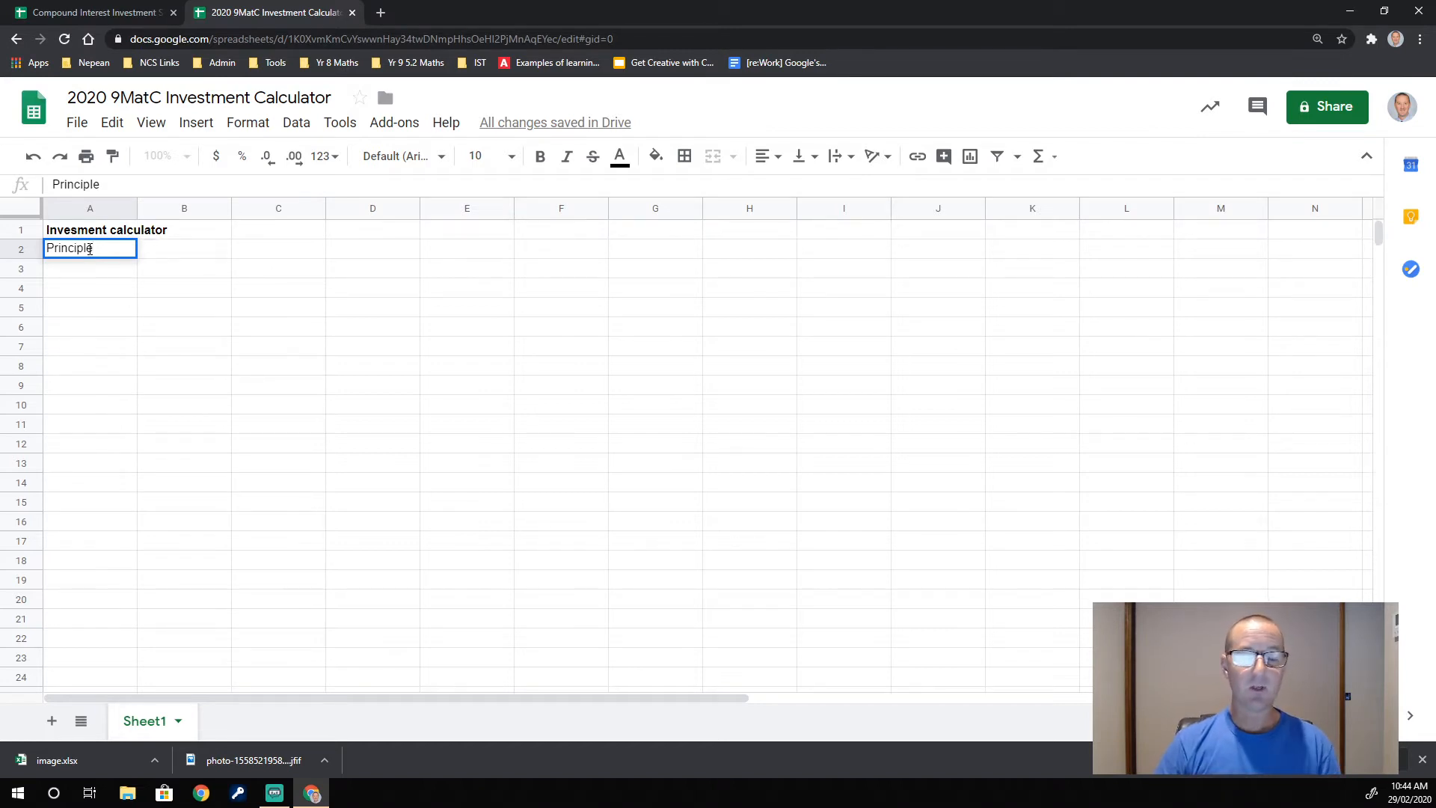
type("(")
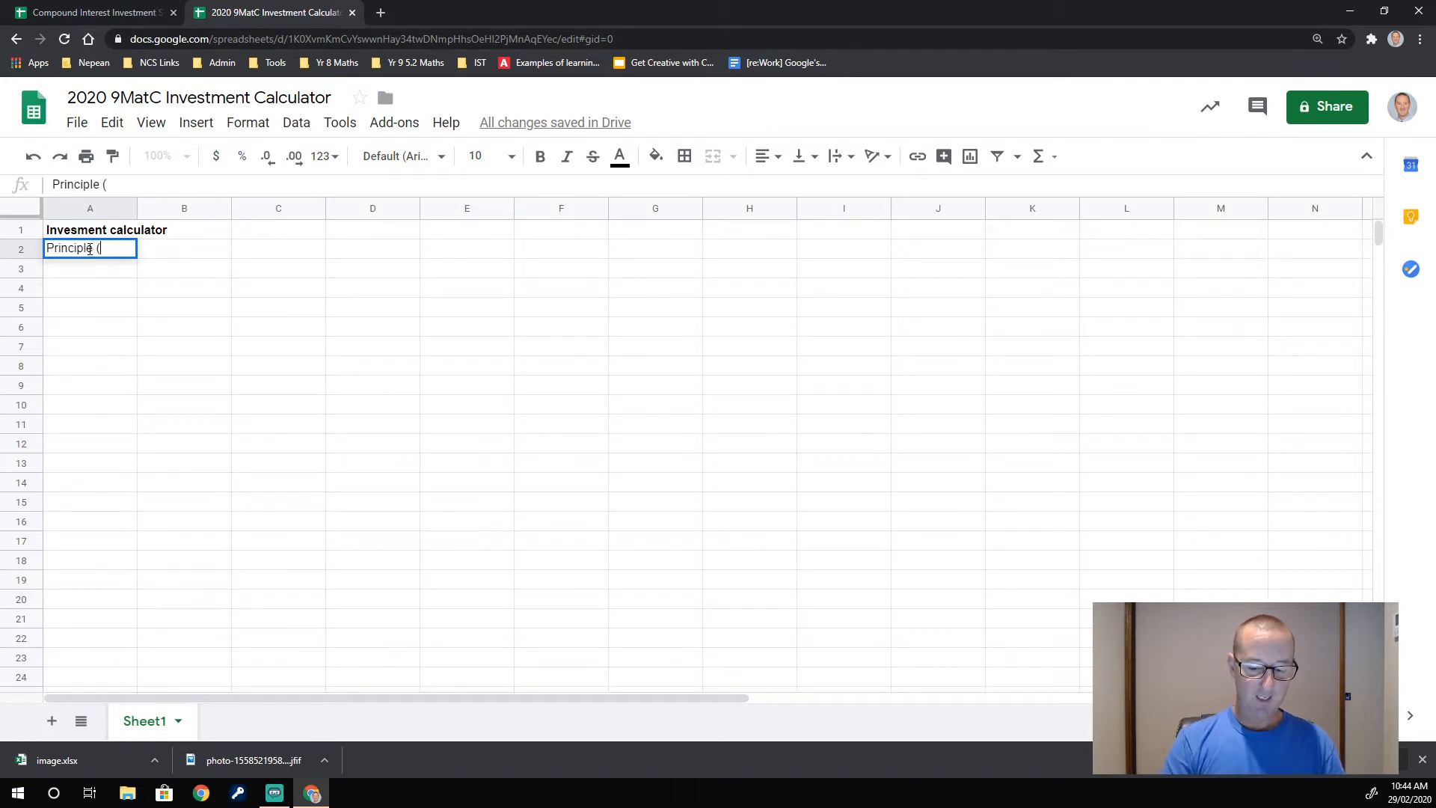
type("p)")
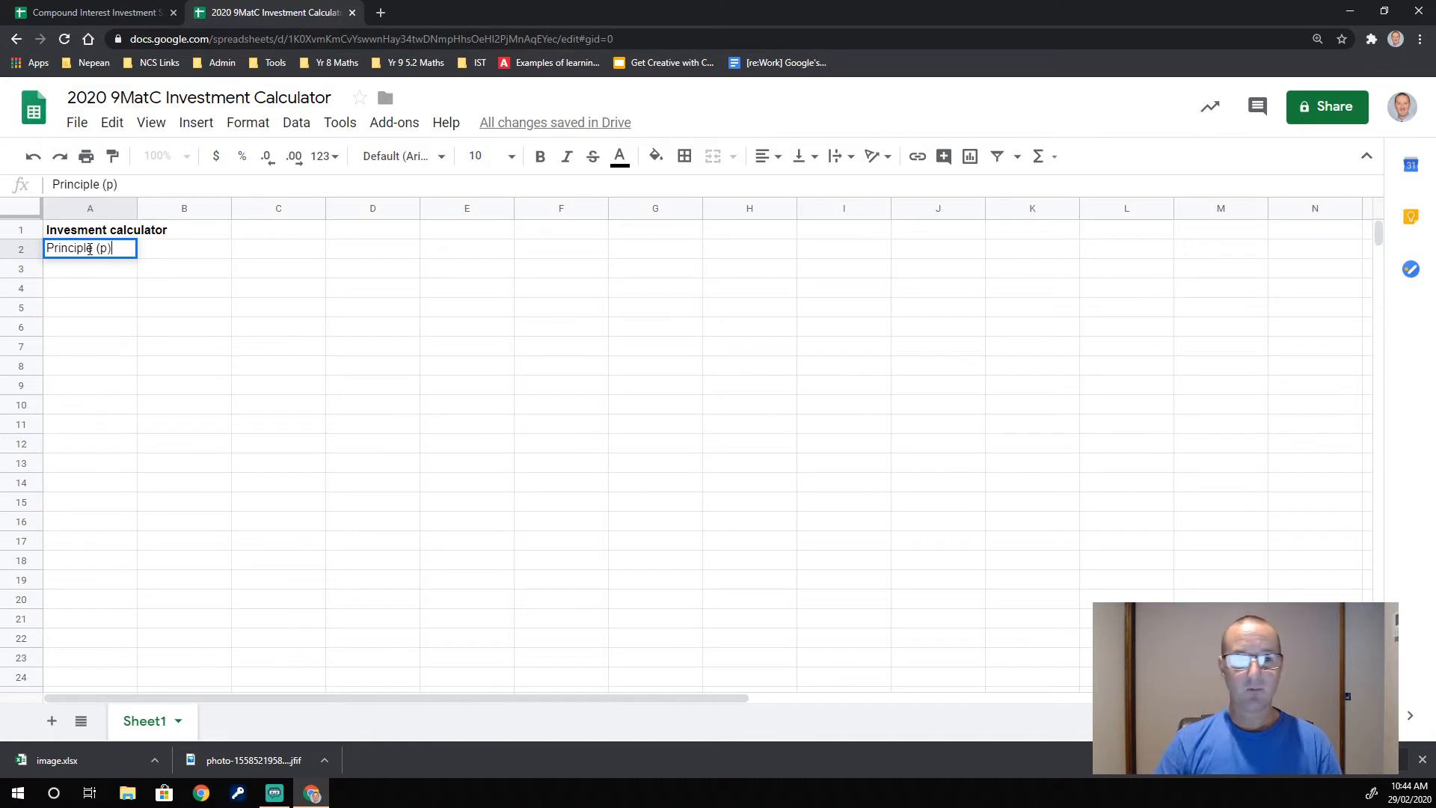
key("BackSpace")
key("BackSpace")
type("P")
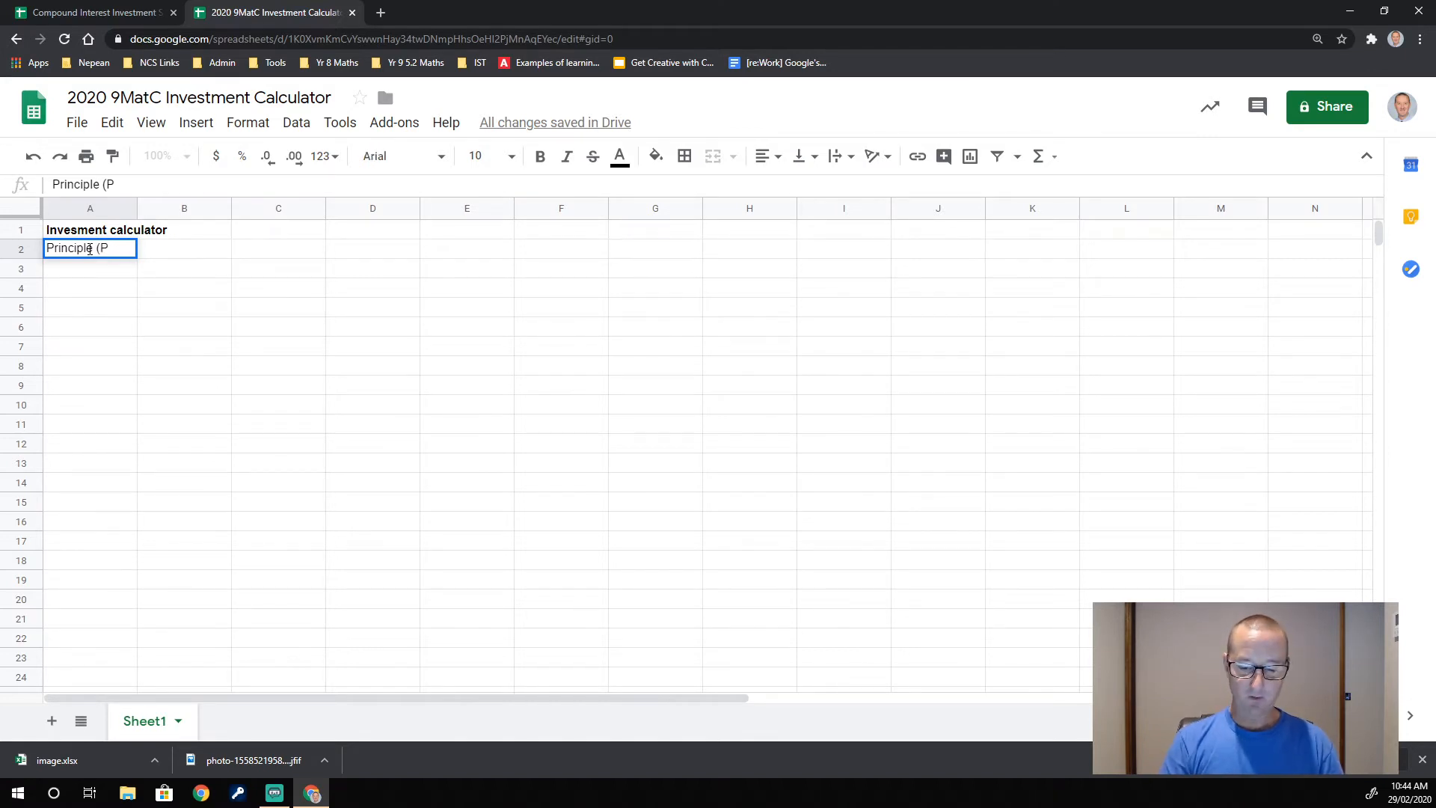
type(")")
key("Tab")
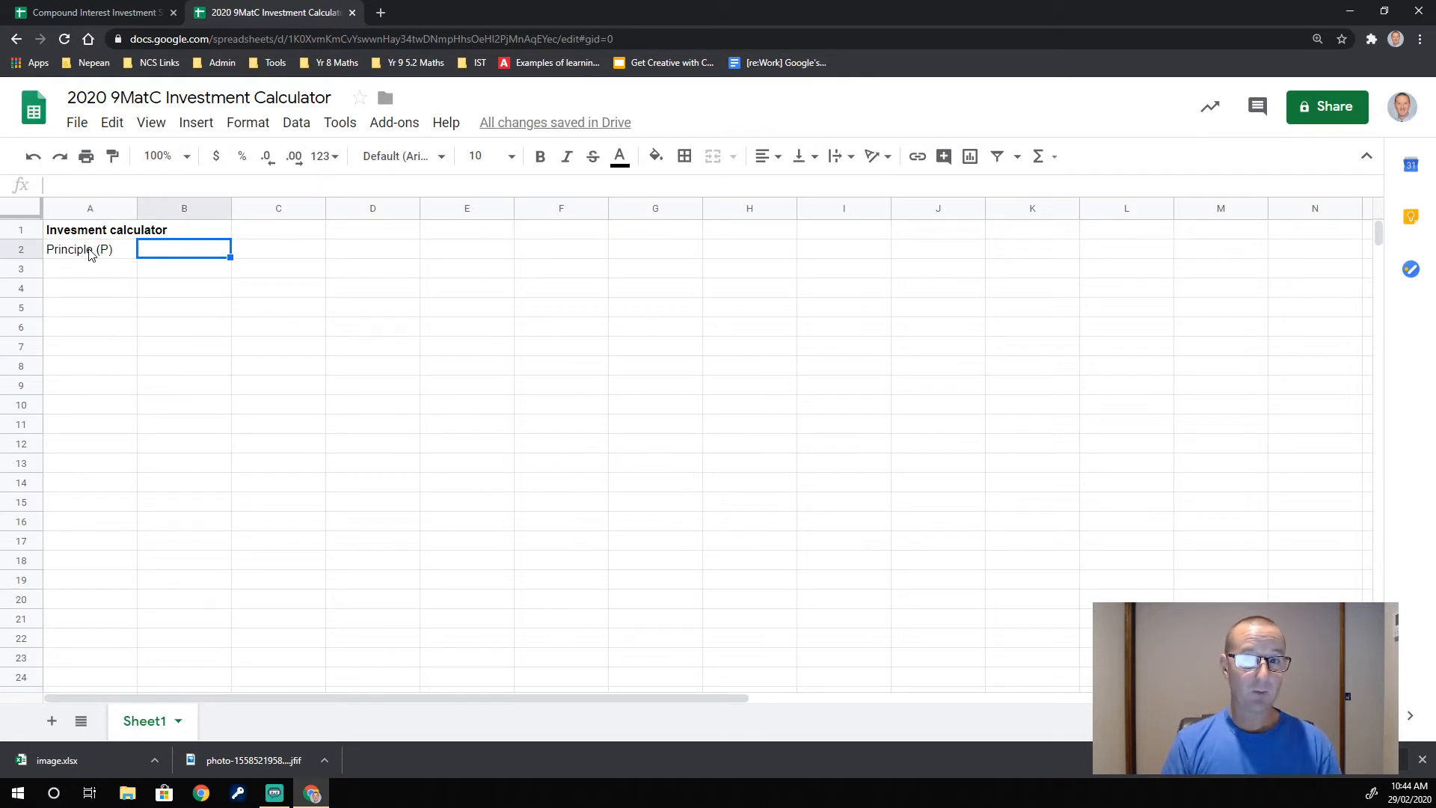
type("10")
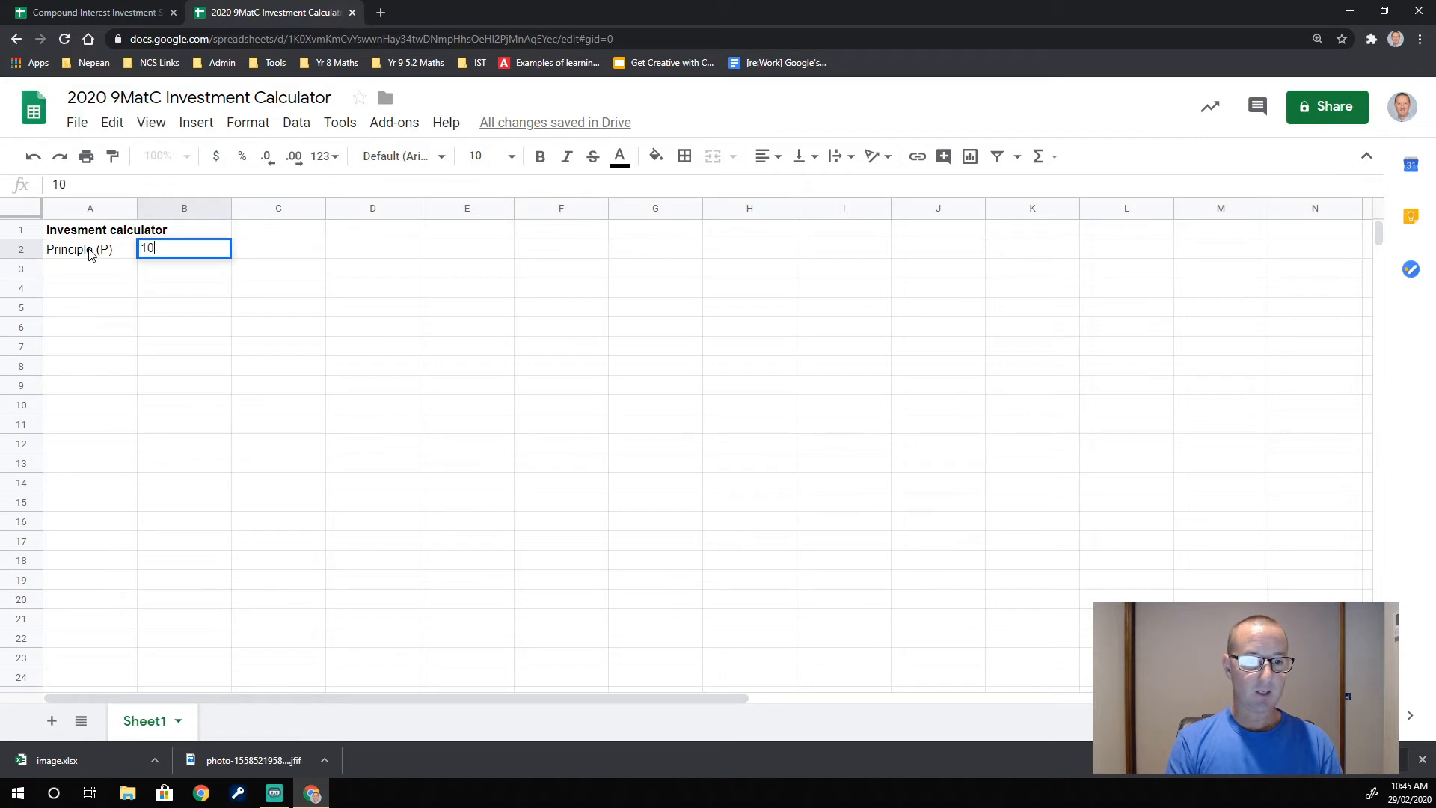
type("000")
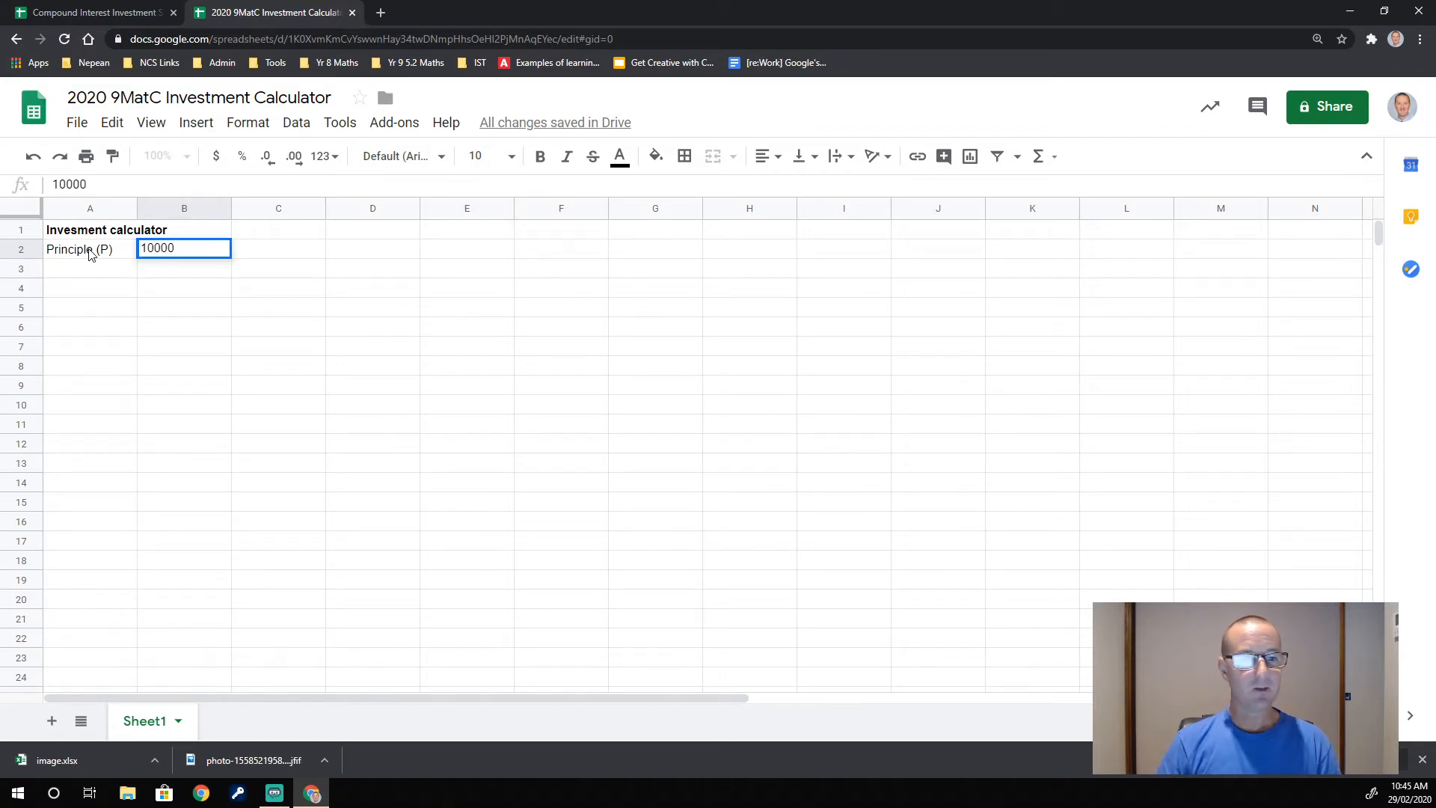
key("Tab")
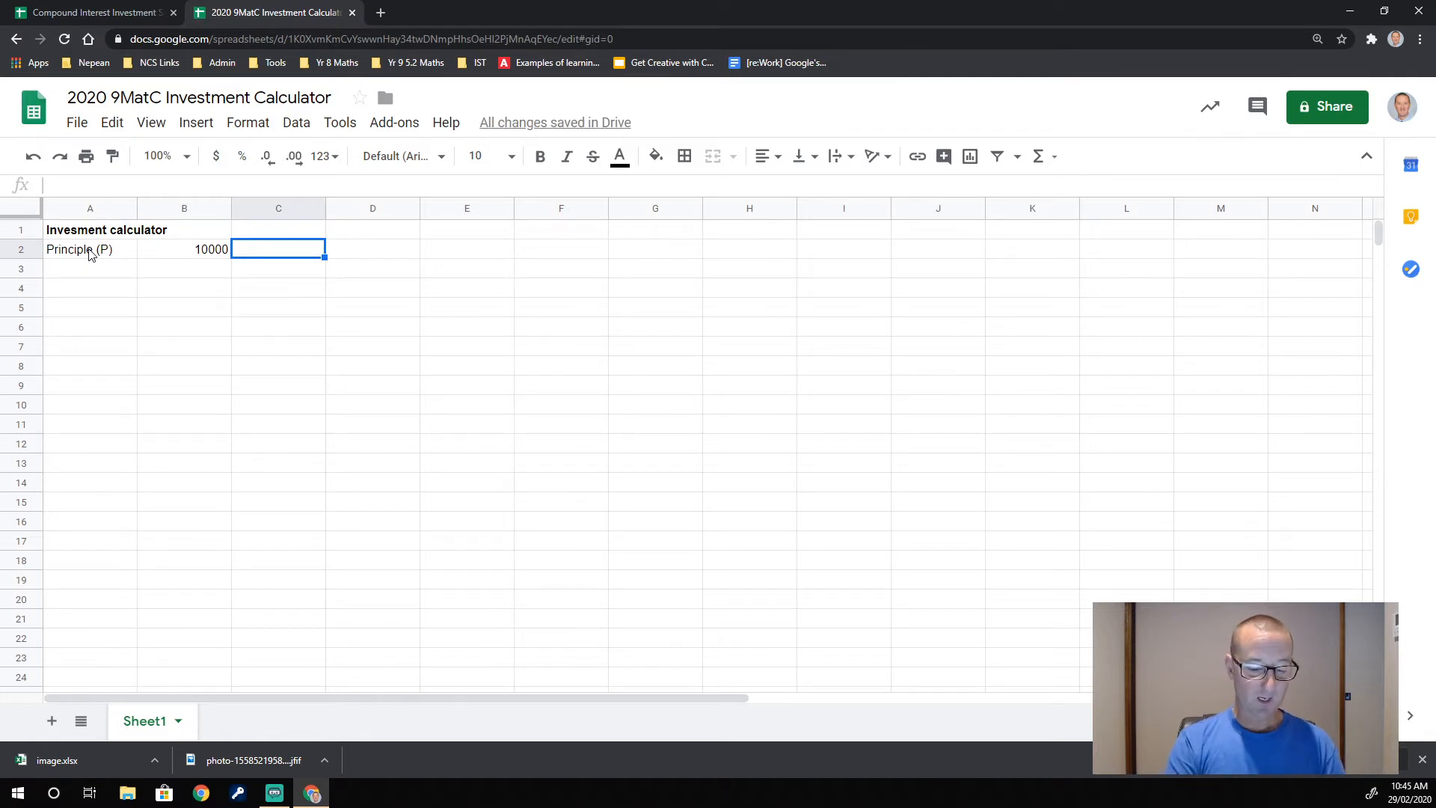
Enter the label "Rate (r)" in cell C2 and its value 0.094 in cell D2
type("Rate ")
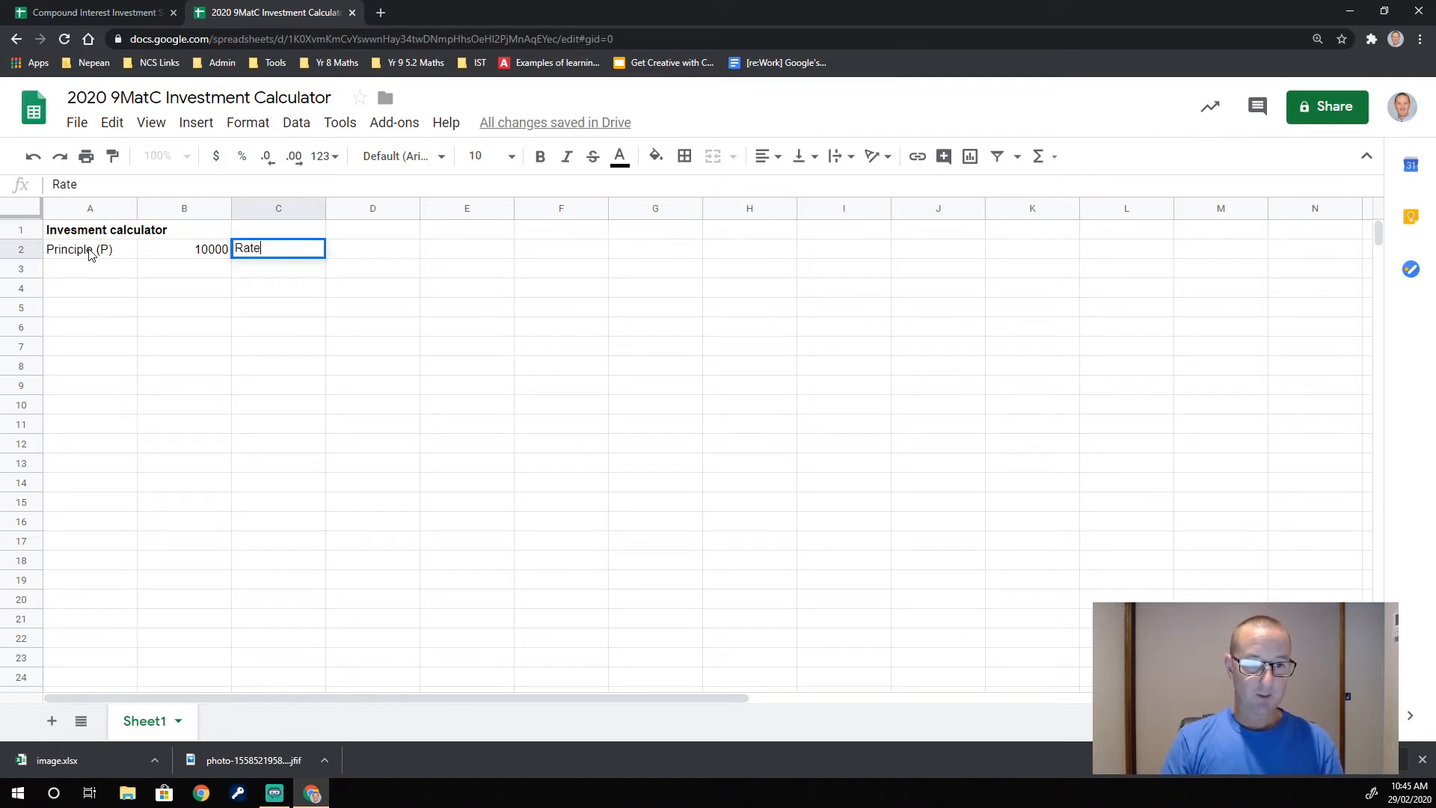
type("(r)")
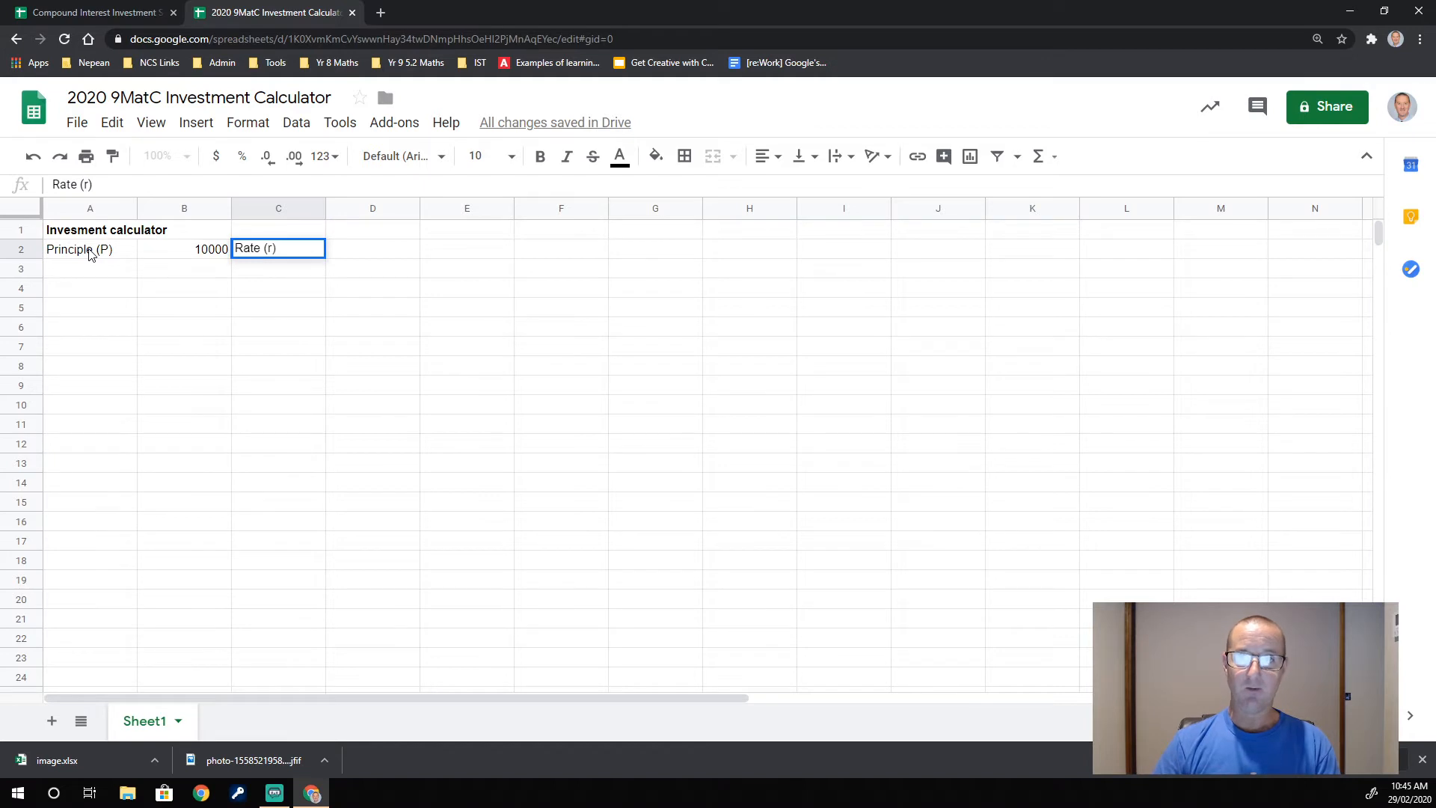
key("Tab")
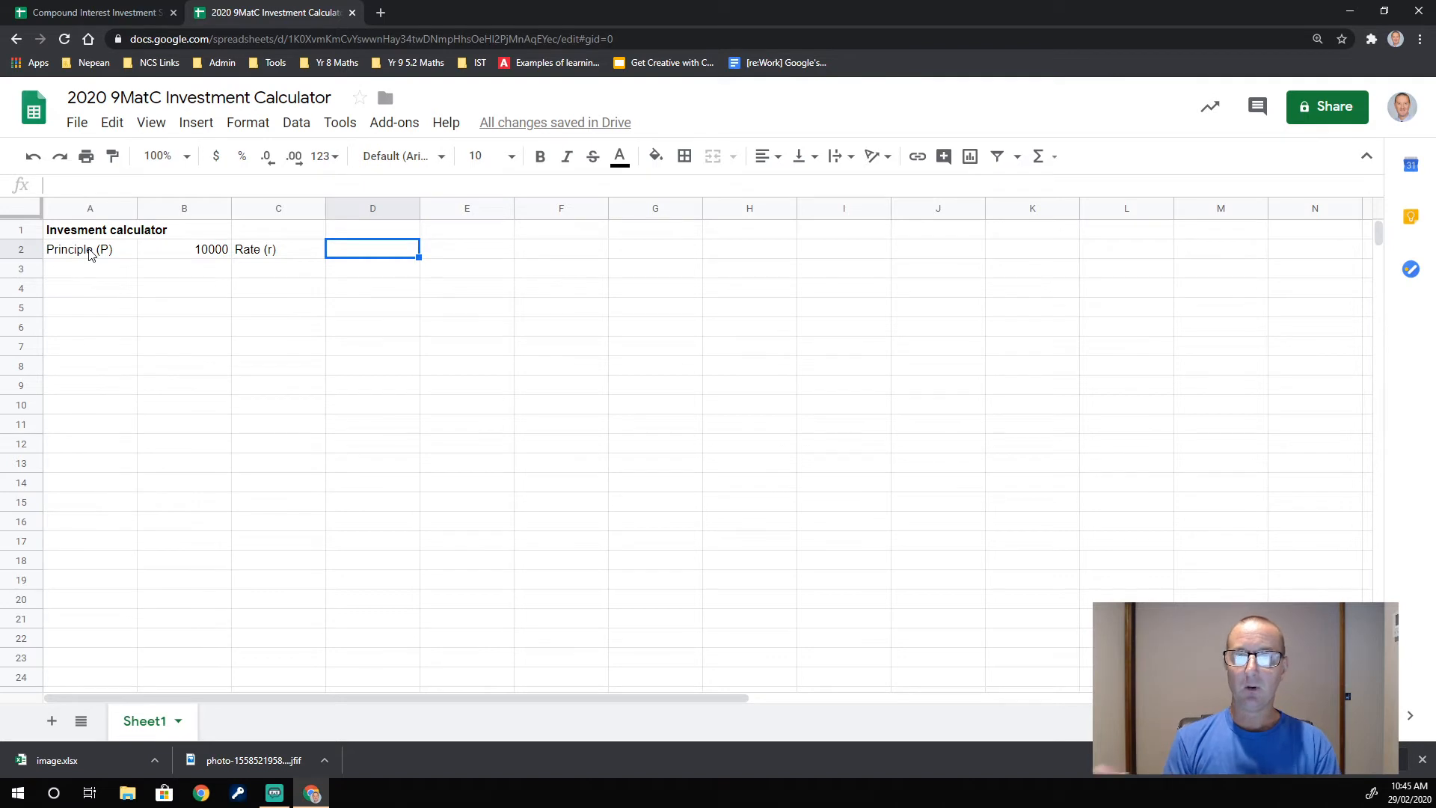
type("0")
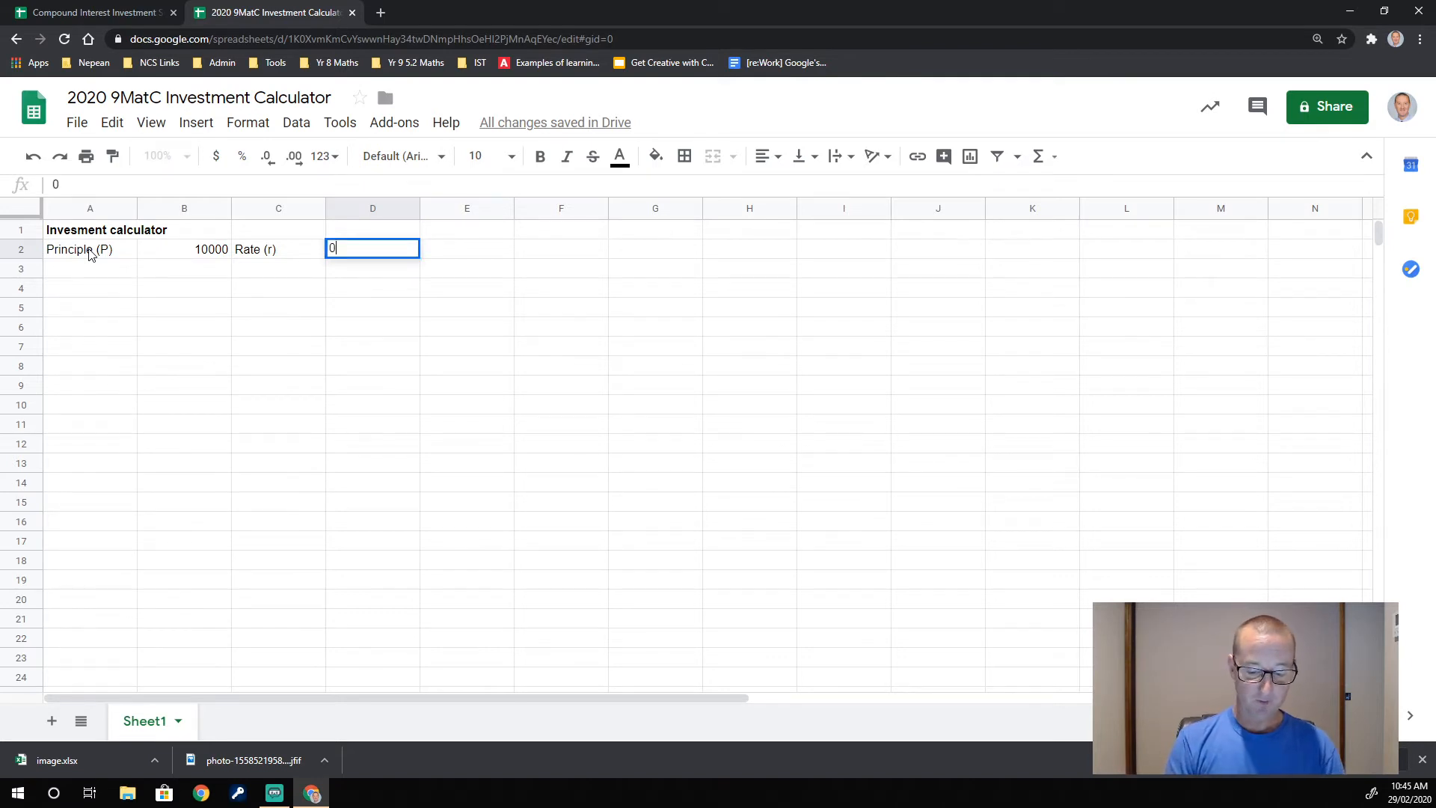
type(".094")
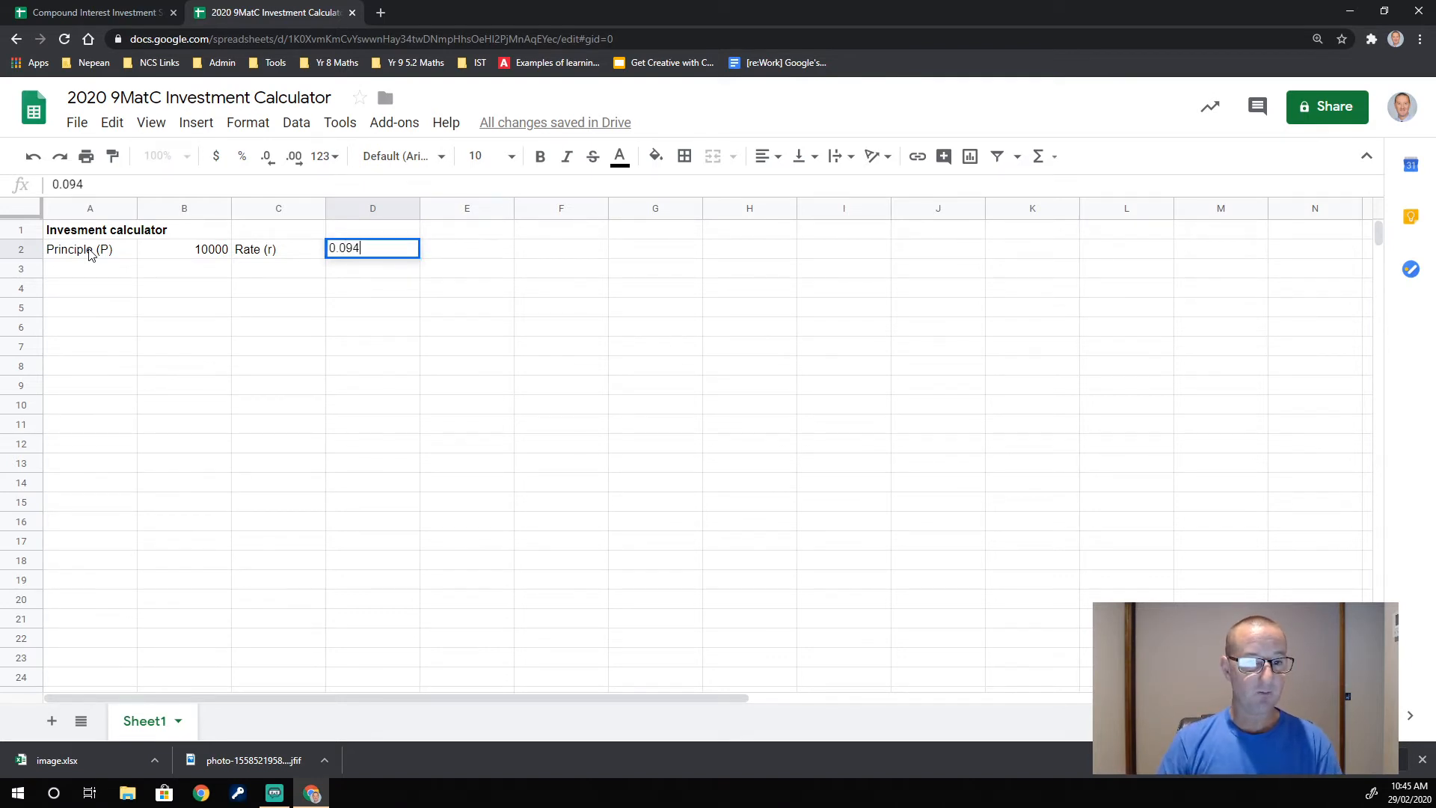
key("Return")
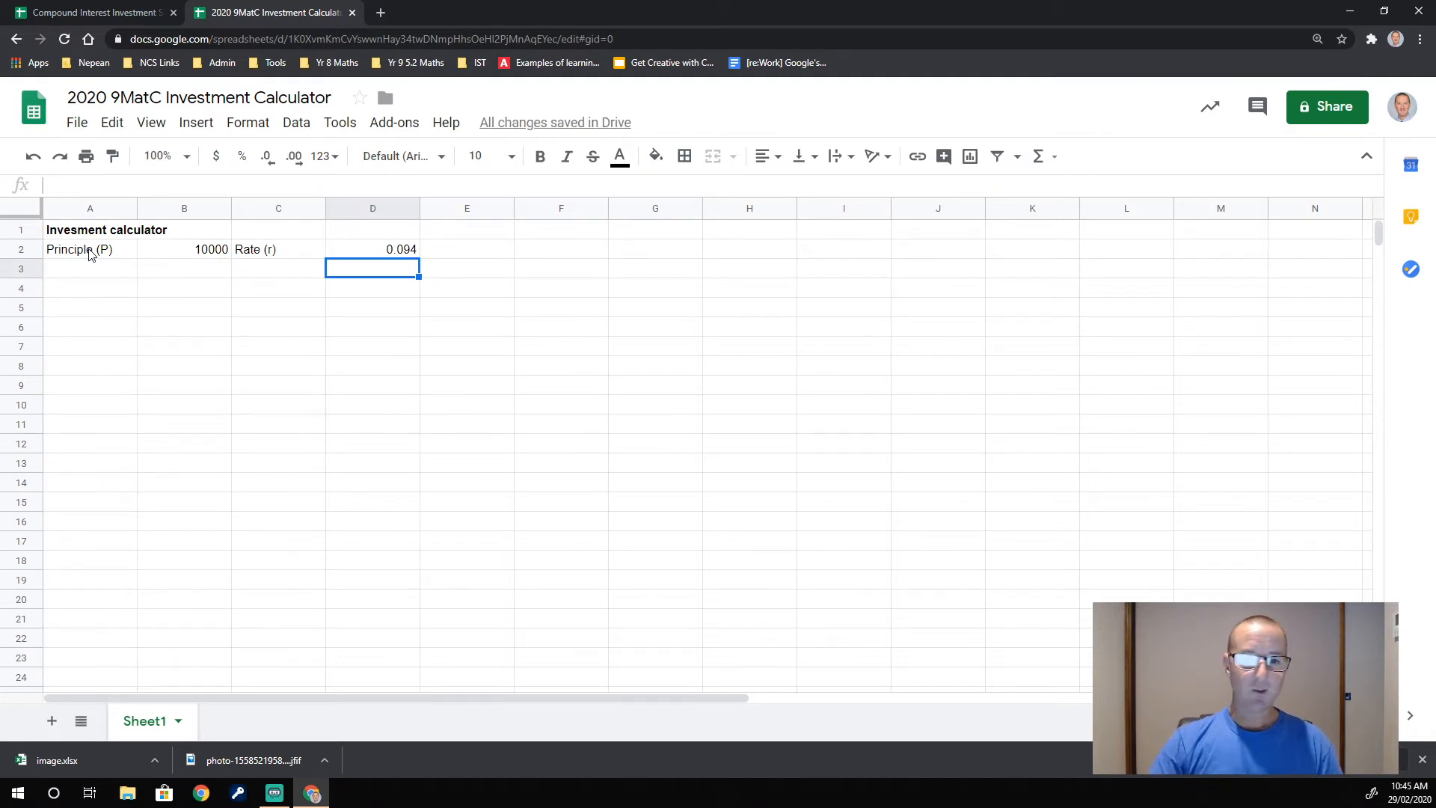
Format the principle value in cell B2 as currency and the rate value in cell D2 as a percentage
left_click(381, 252)
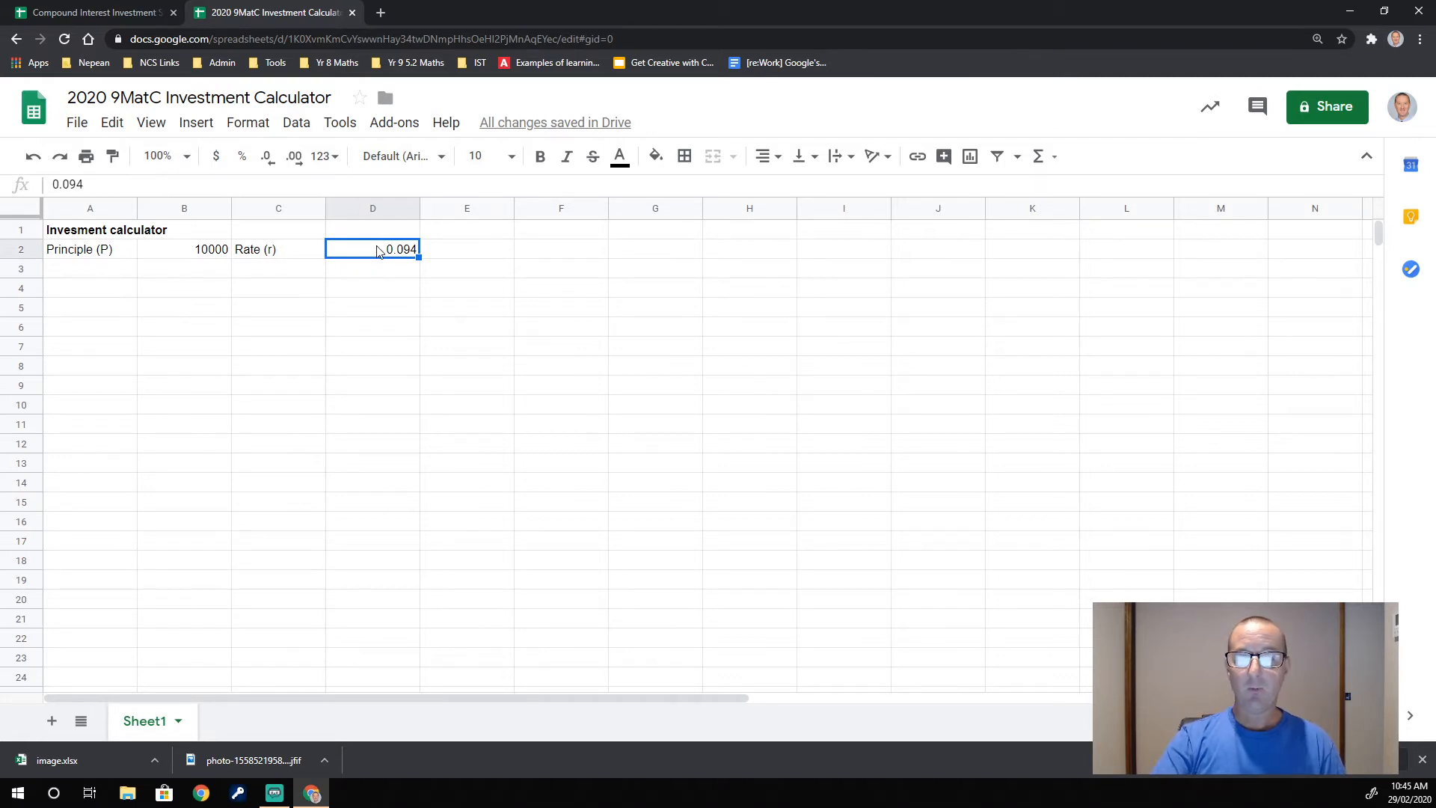
left_click(200, 253)
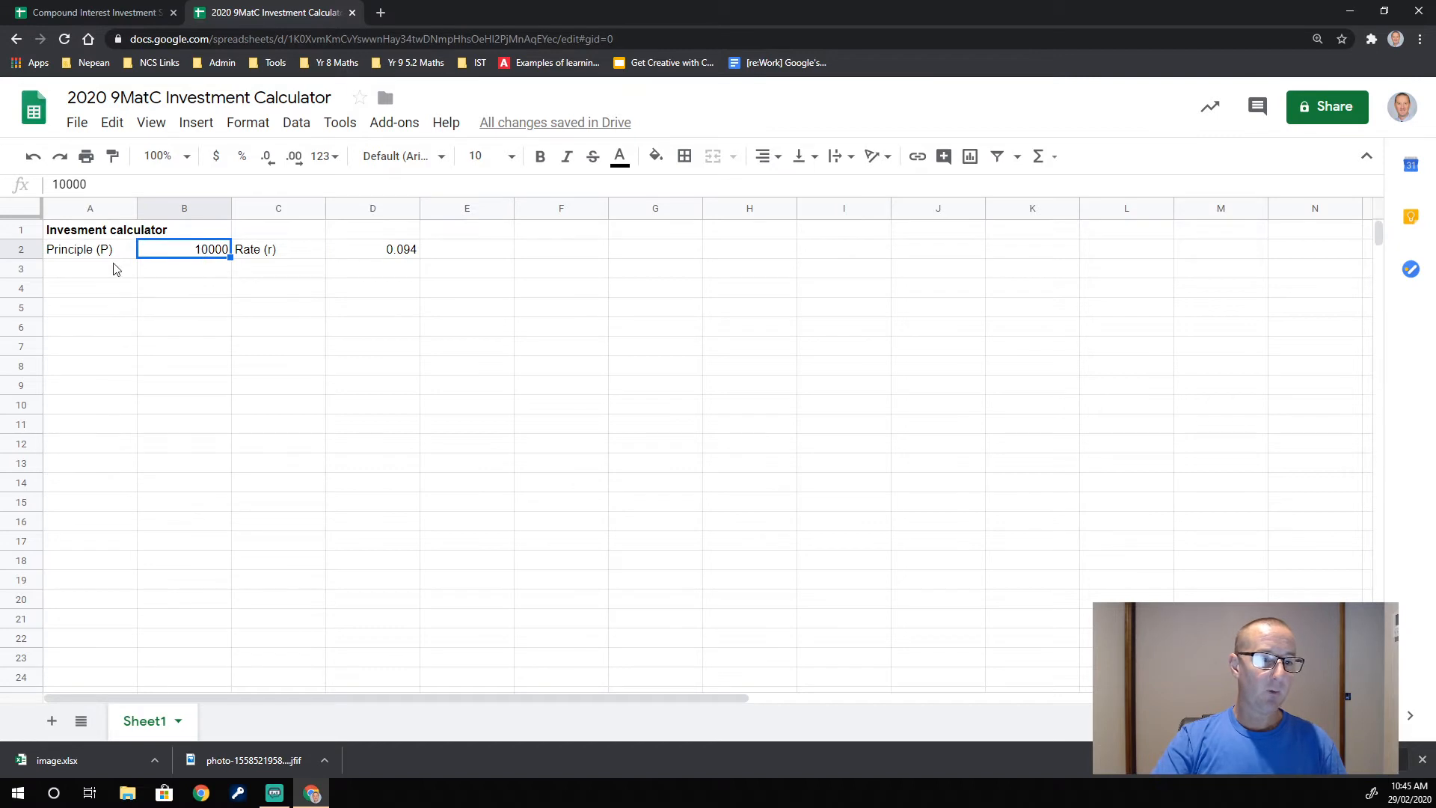
left_click(216, 157)
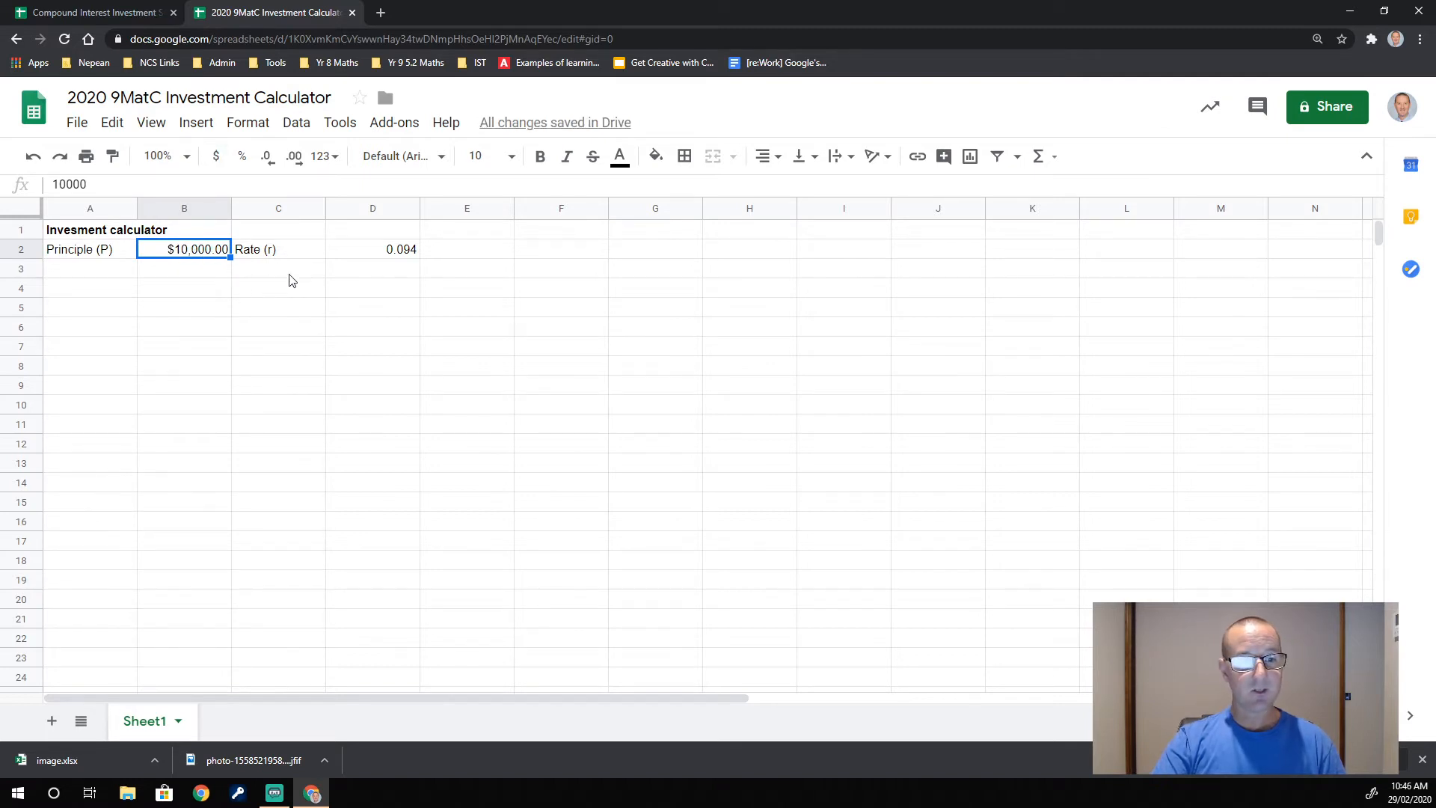
left_click(402, 255)
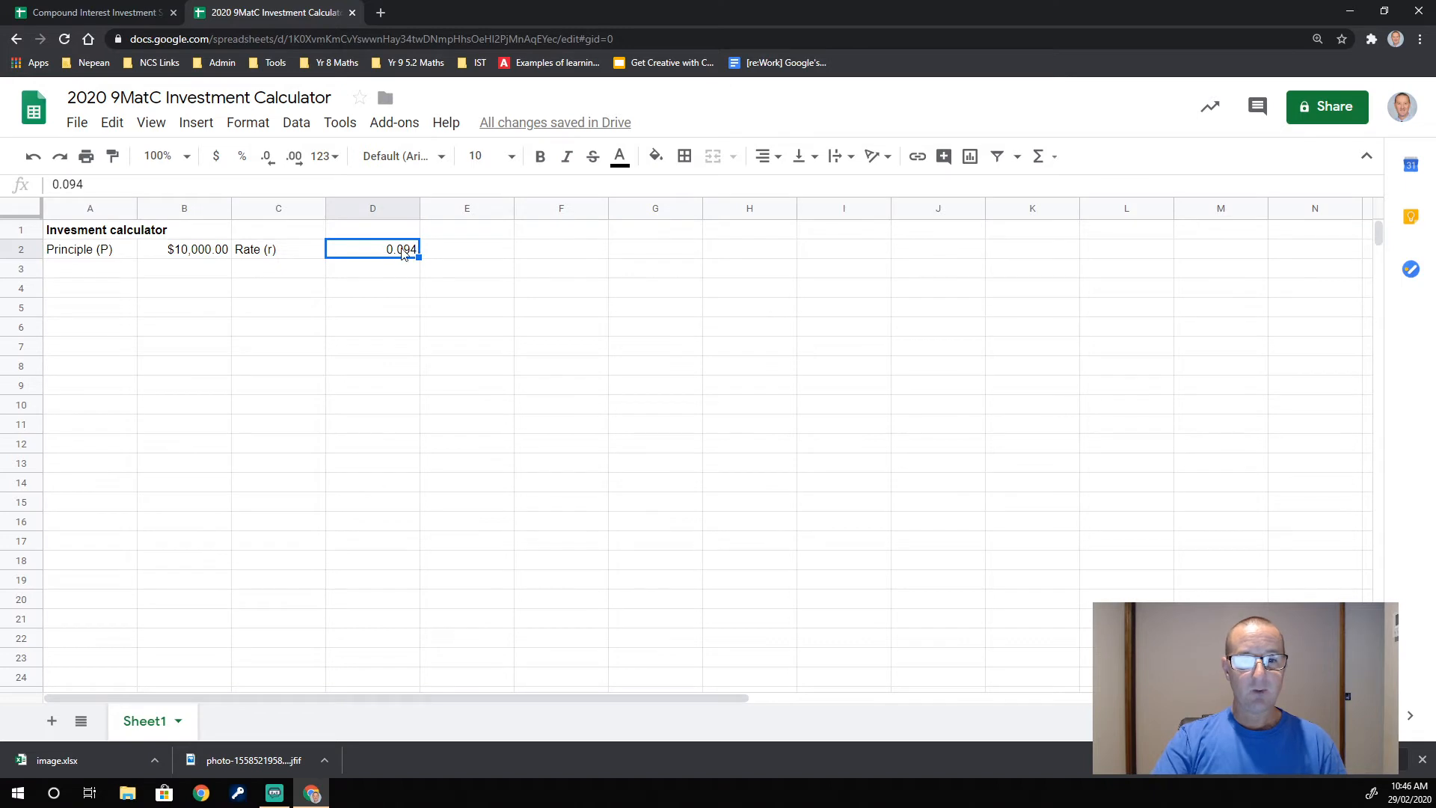
left_click(241, 159)
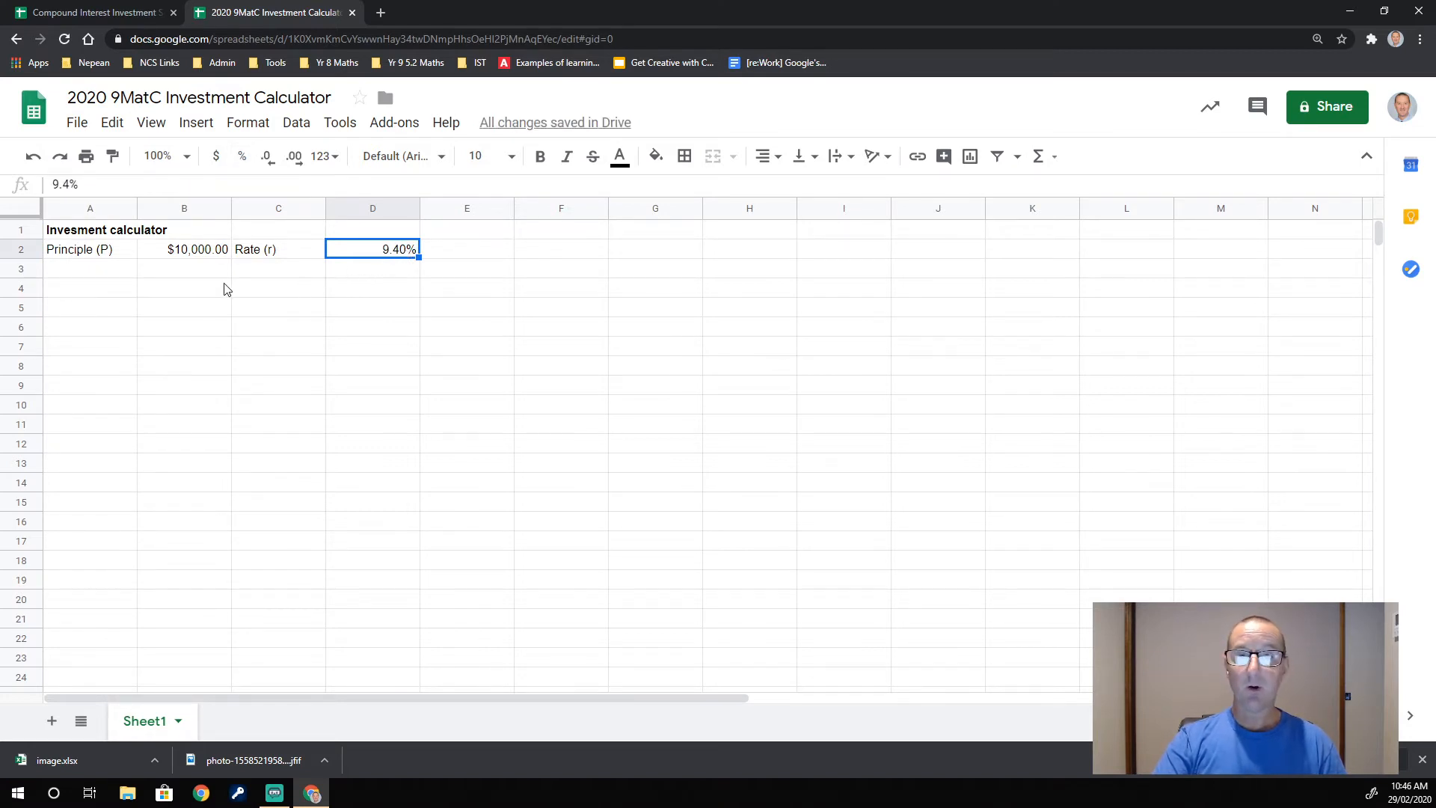
Review the principle and rate labels and their values in cells A2 to D2
left_click(92, 294)
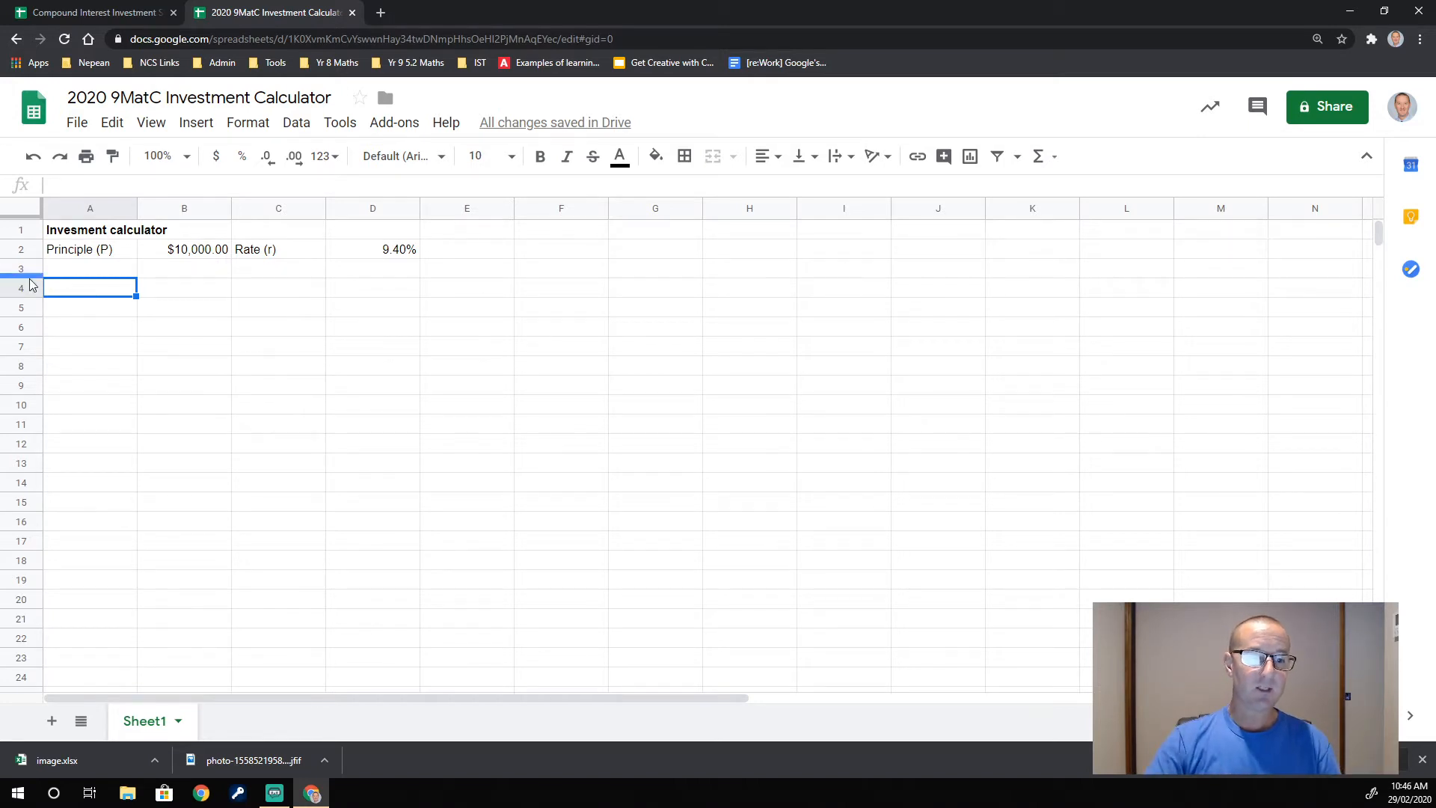
left_click(90, 254)
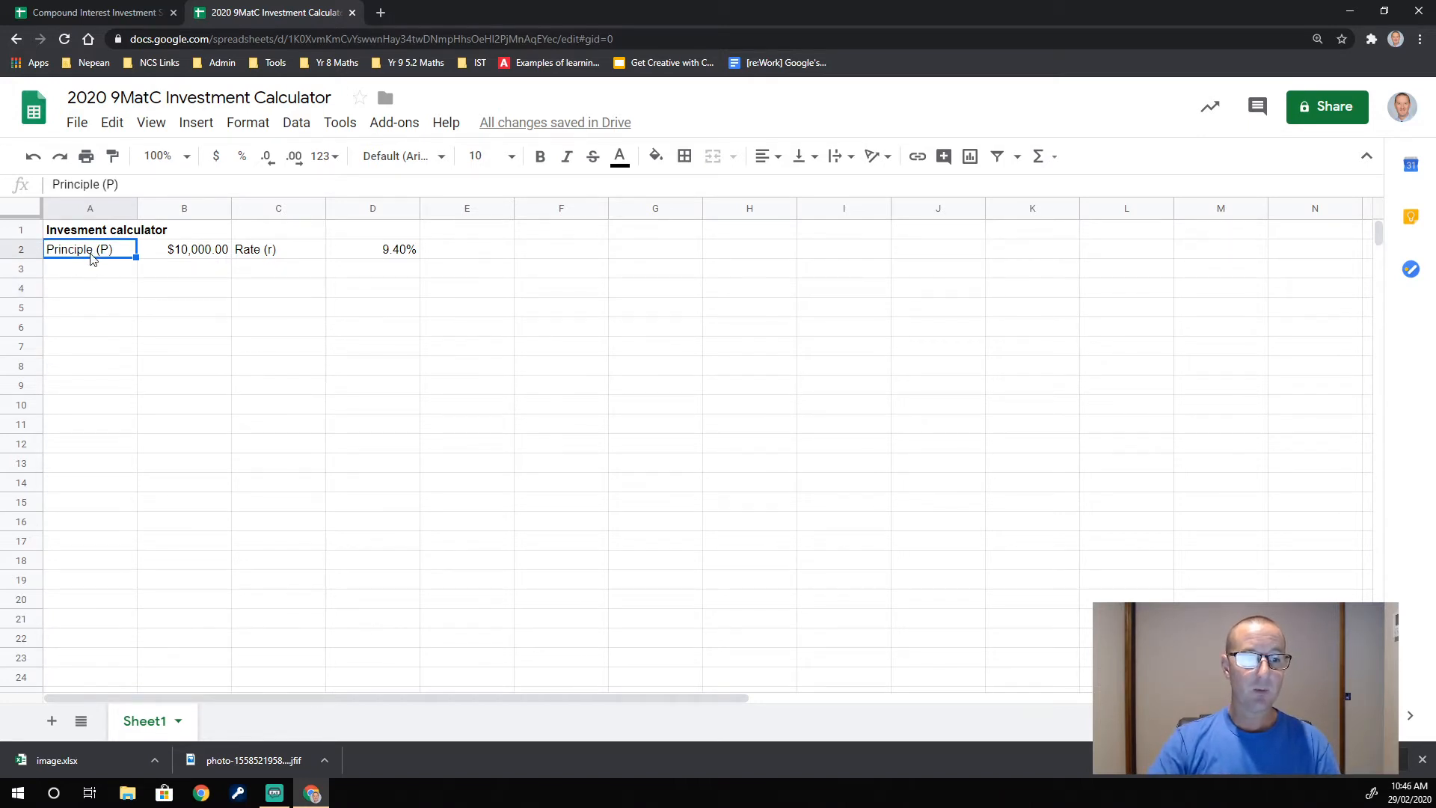
left_click(192, 257)
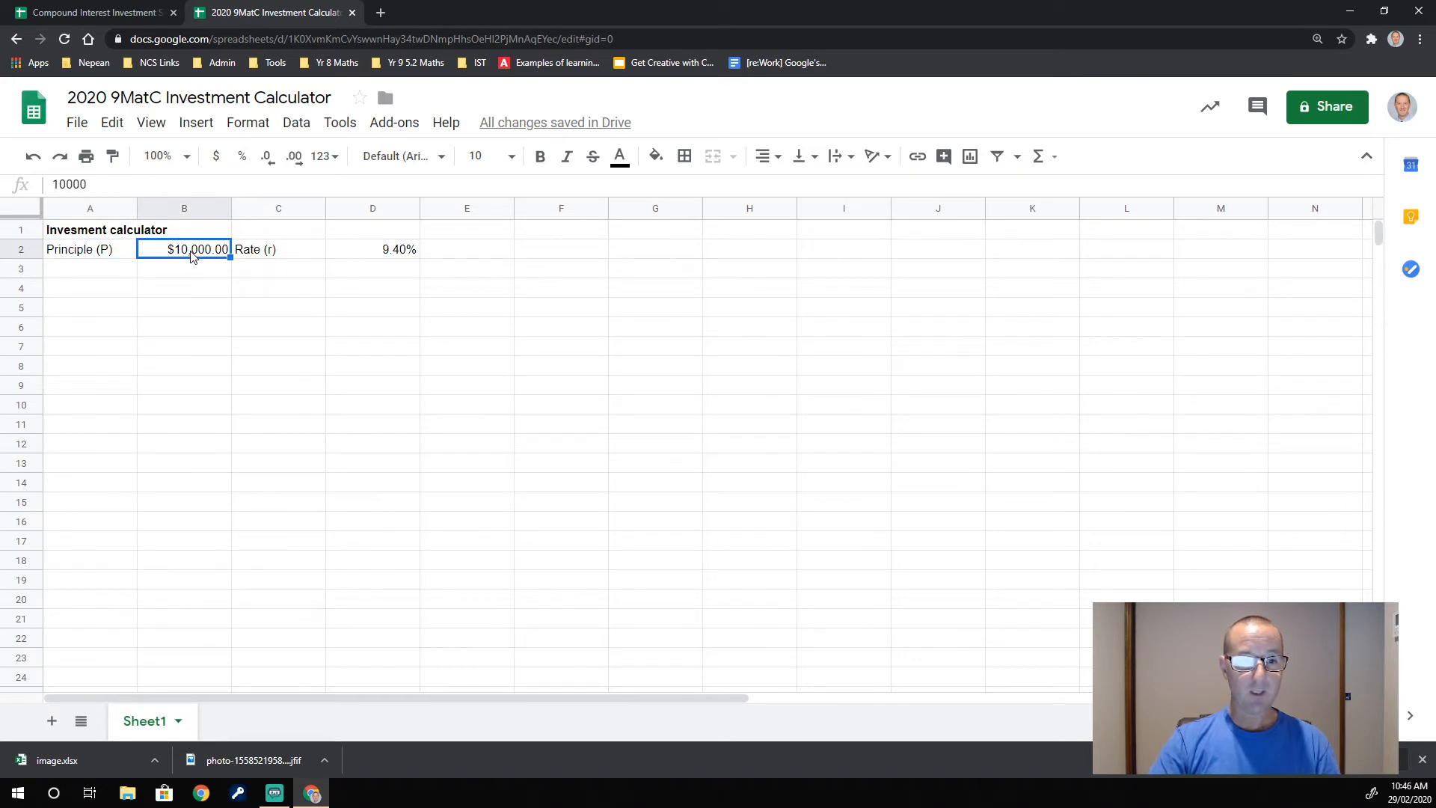
left_click(277, 255)
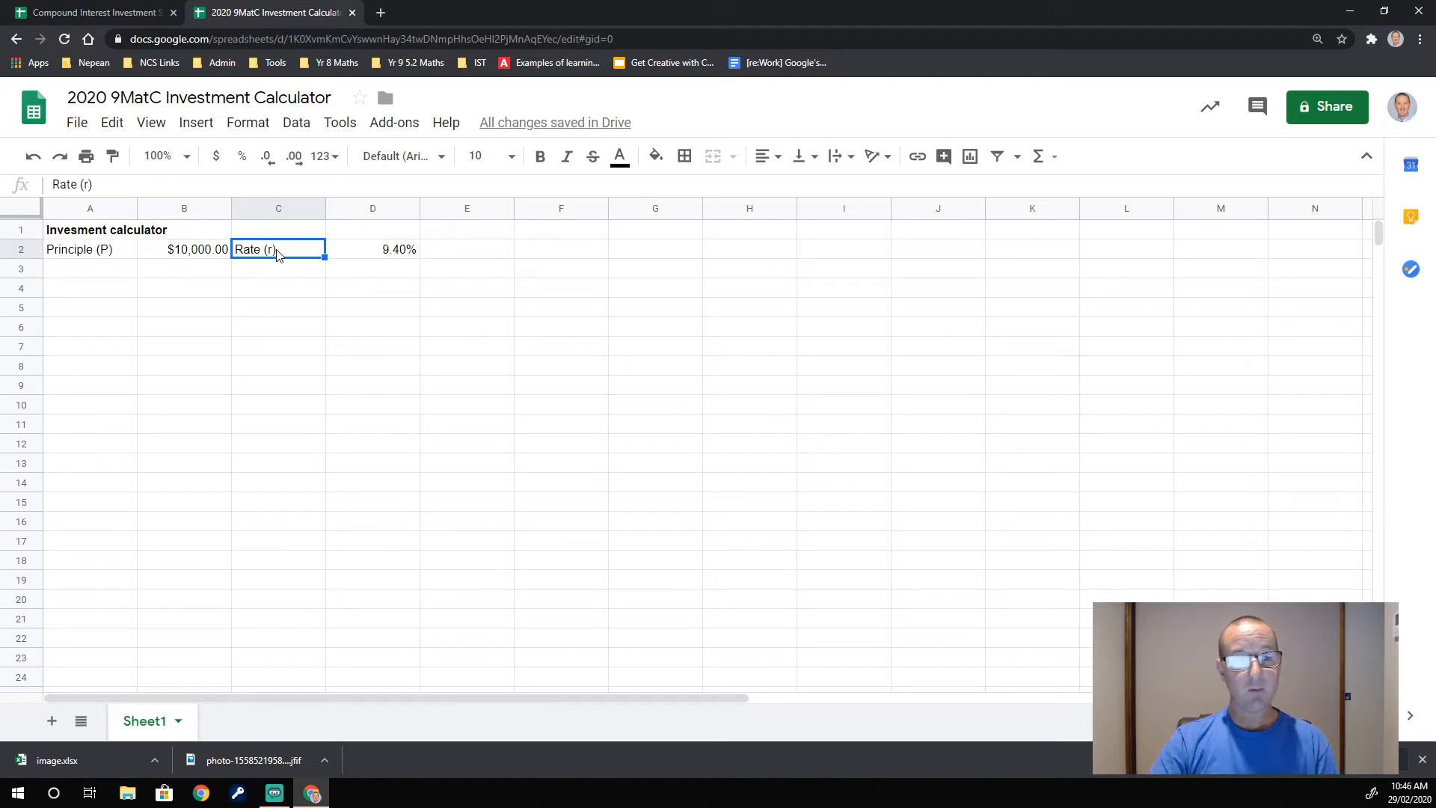
left_click(375, 256)
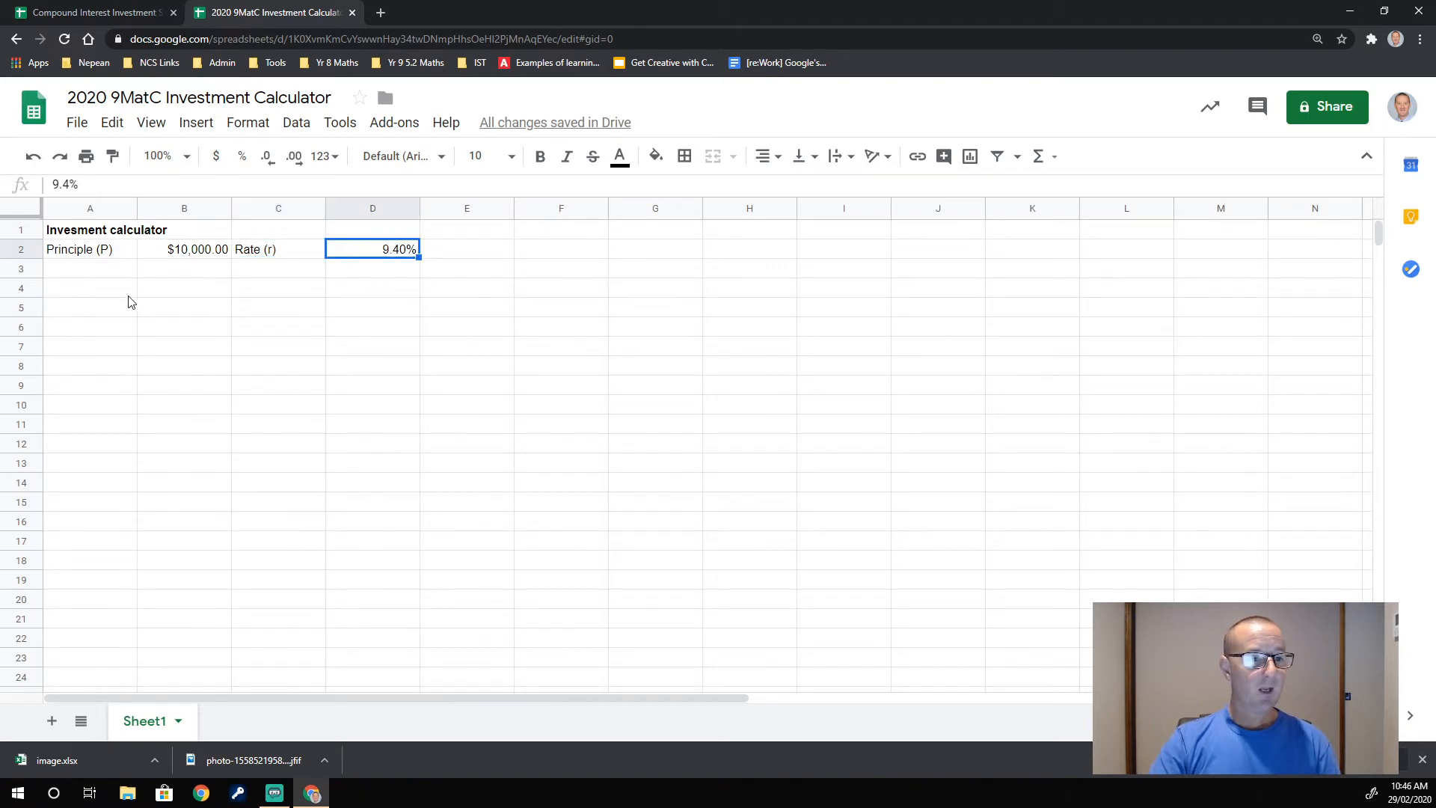
Enter the table heading "Time Periods(N)" in cell A4
left_click(107, 294)
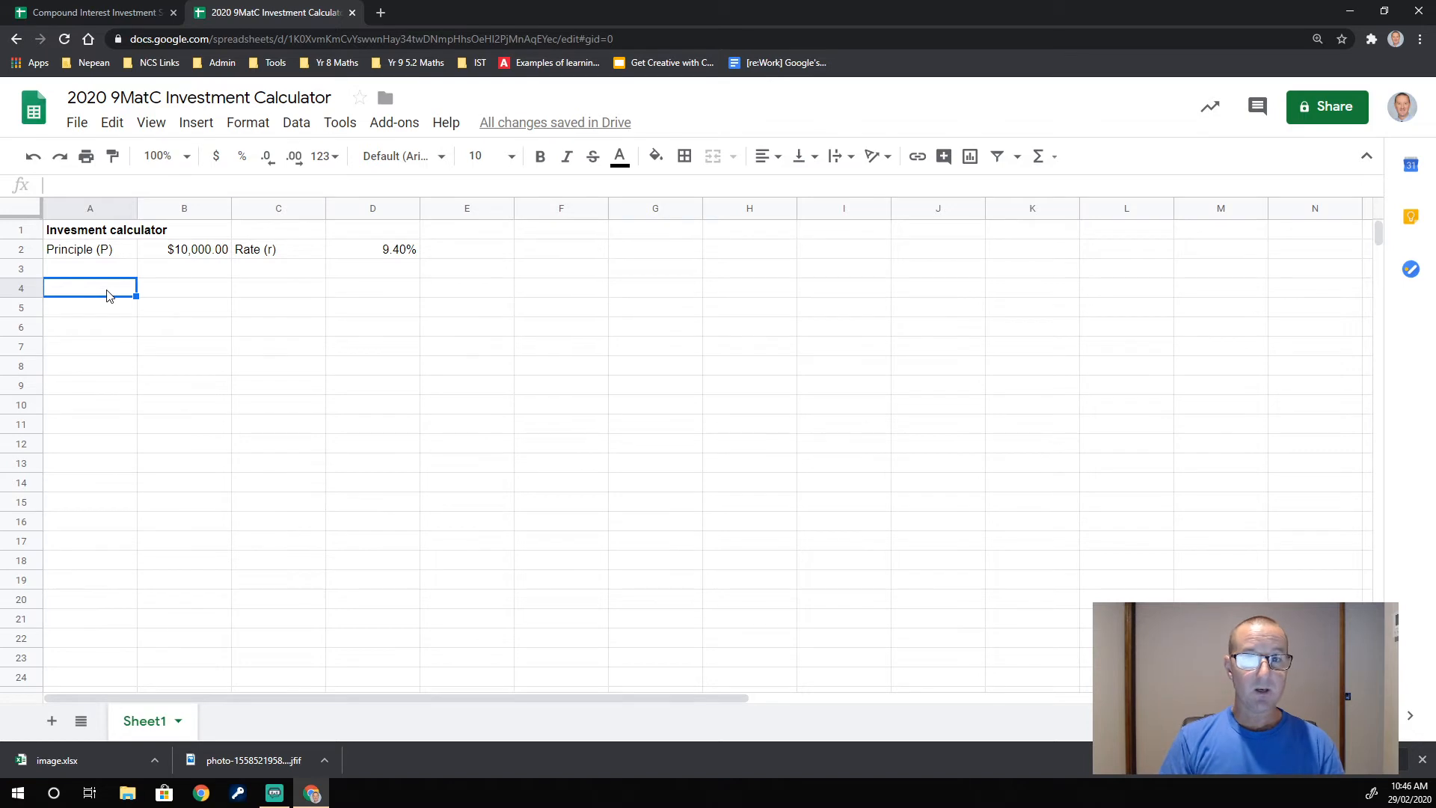
type("Time")
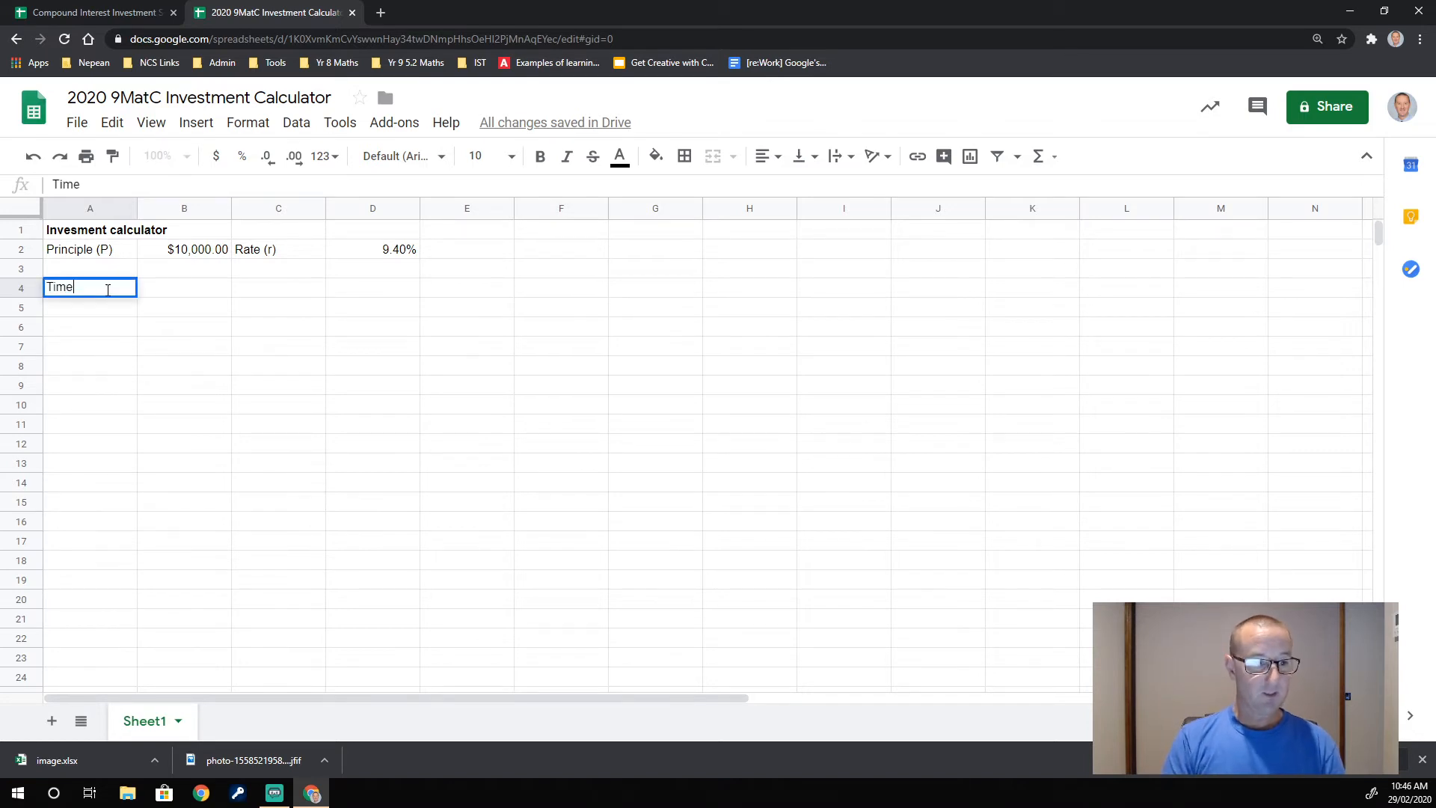
type(" Perio")
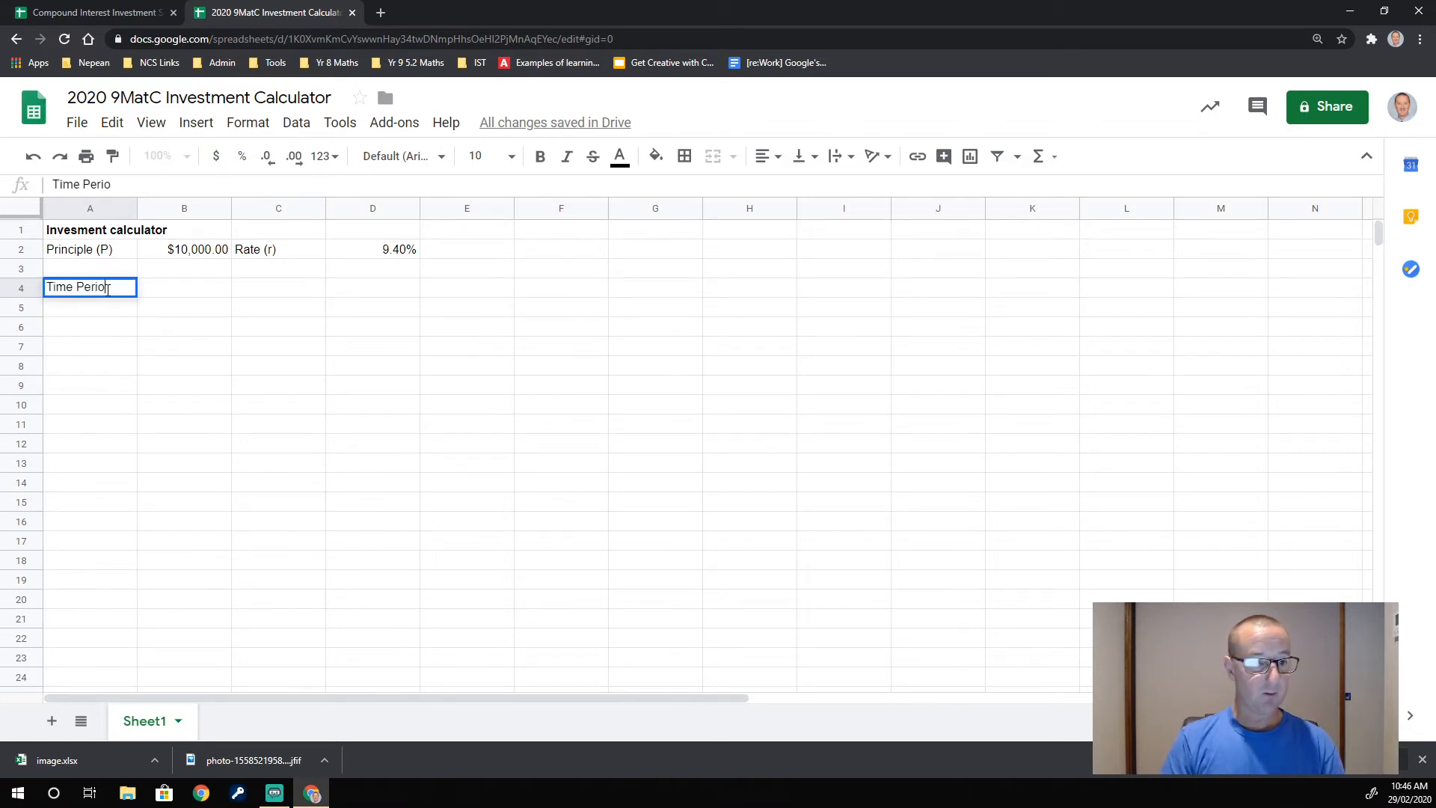
type("ds")
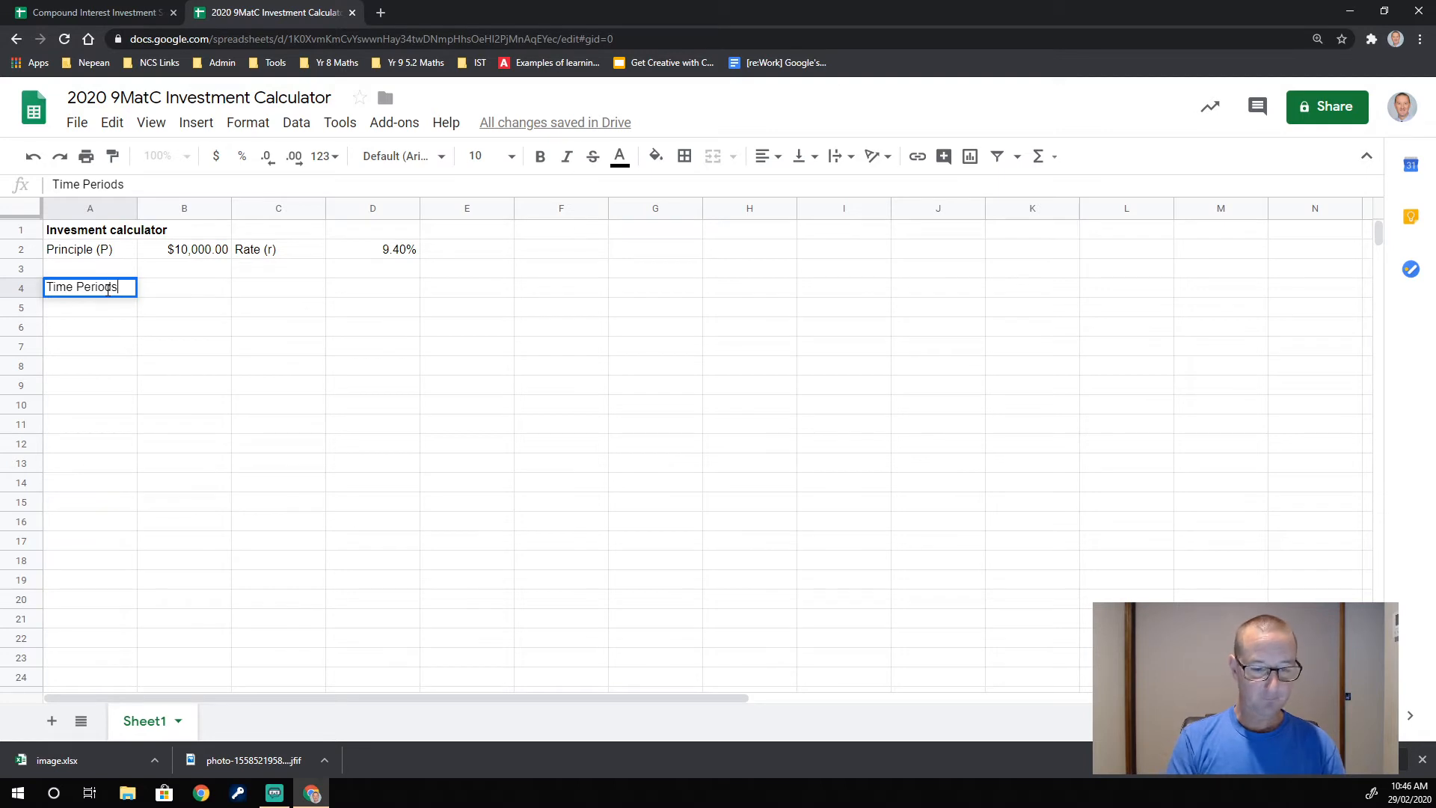
type("(")
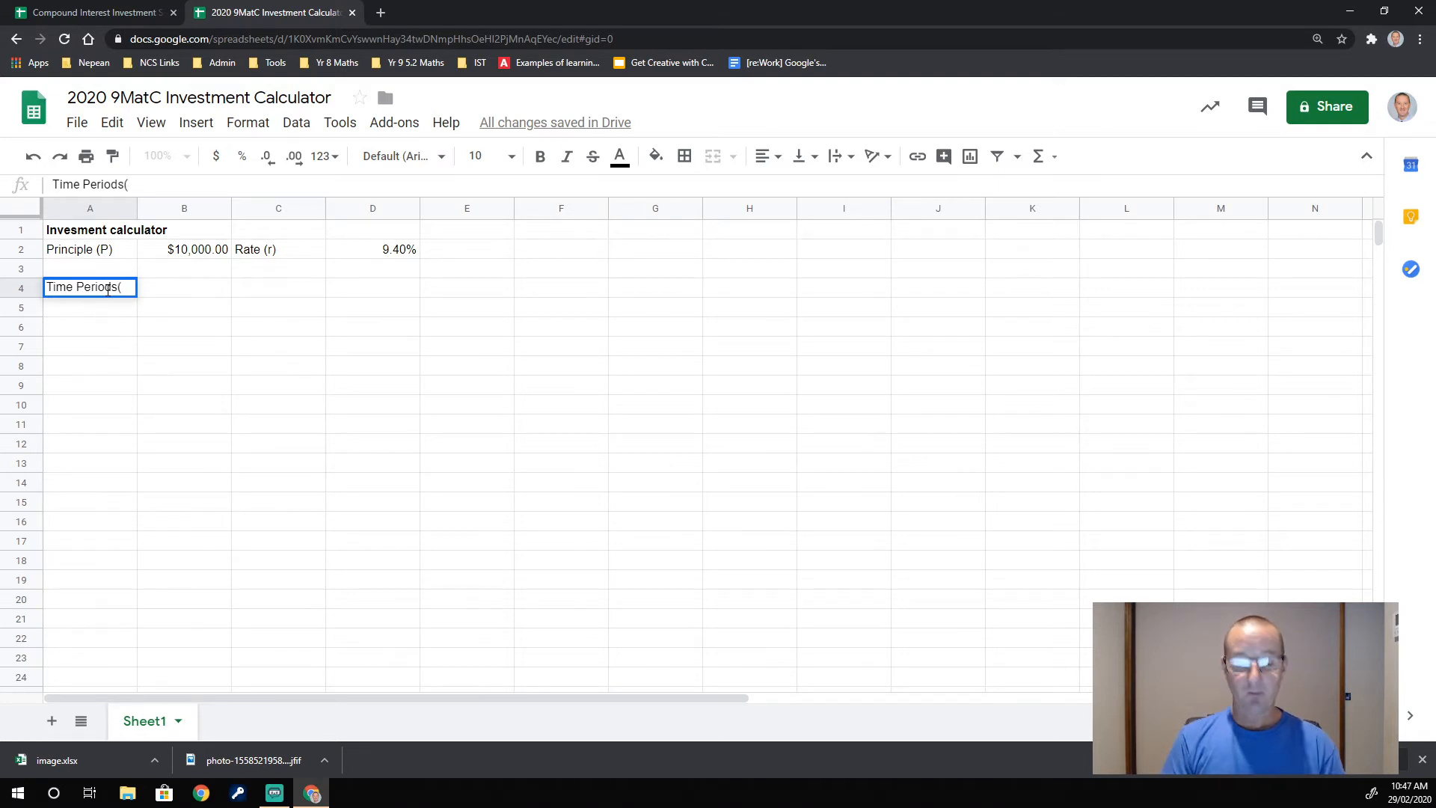
type("N)")
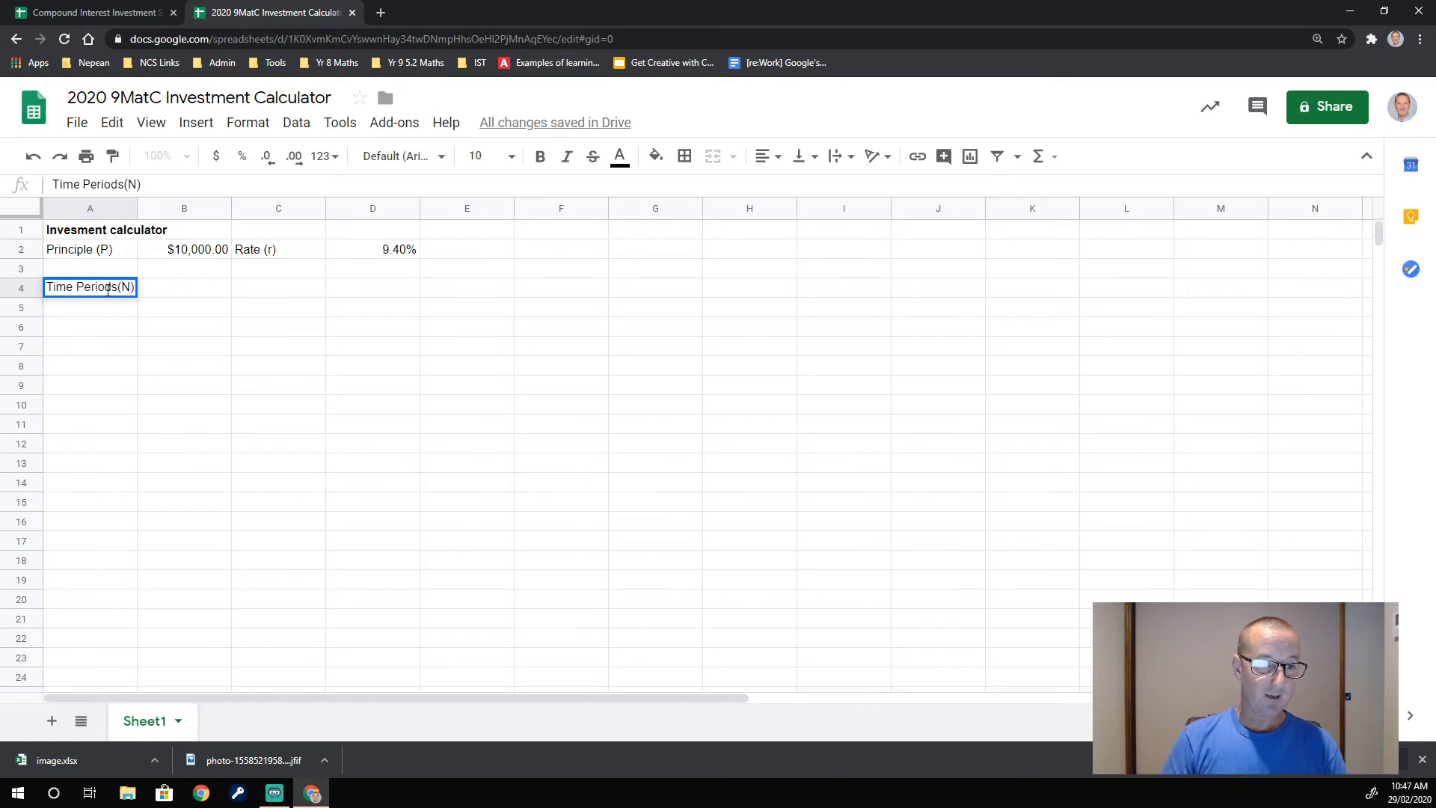
key("Tab")
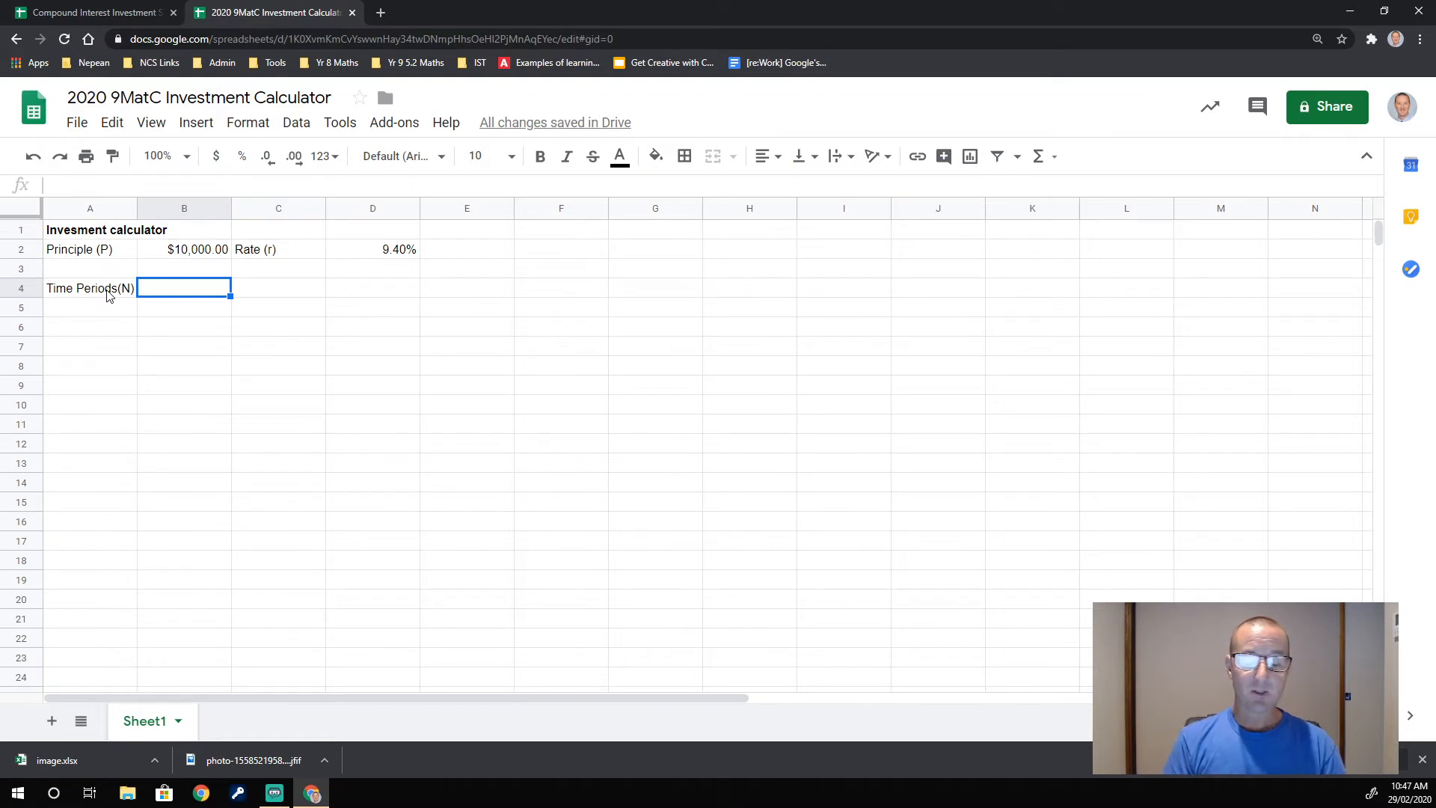
Enter the table heading "Opening Balance" in cell B4
type("Op")
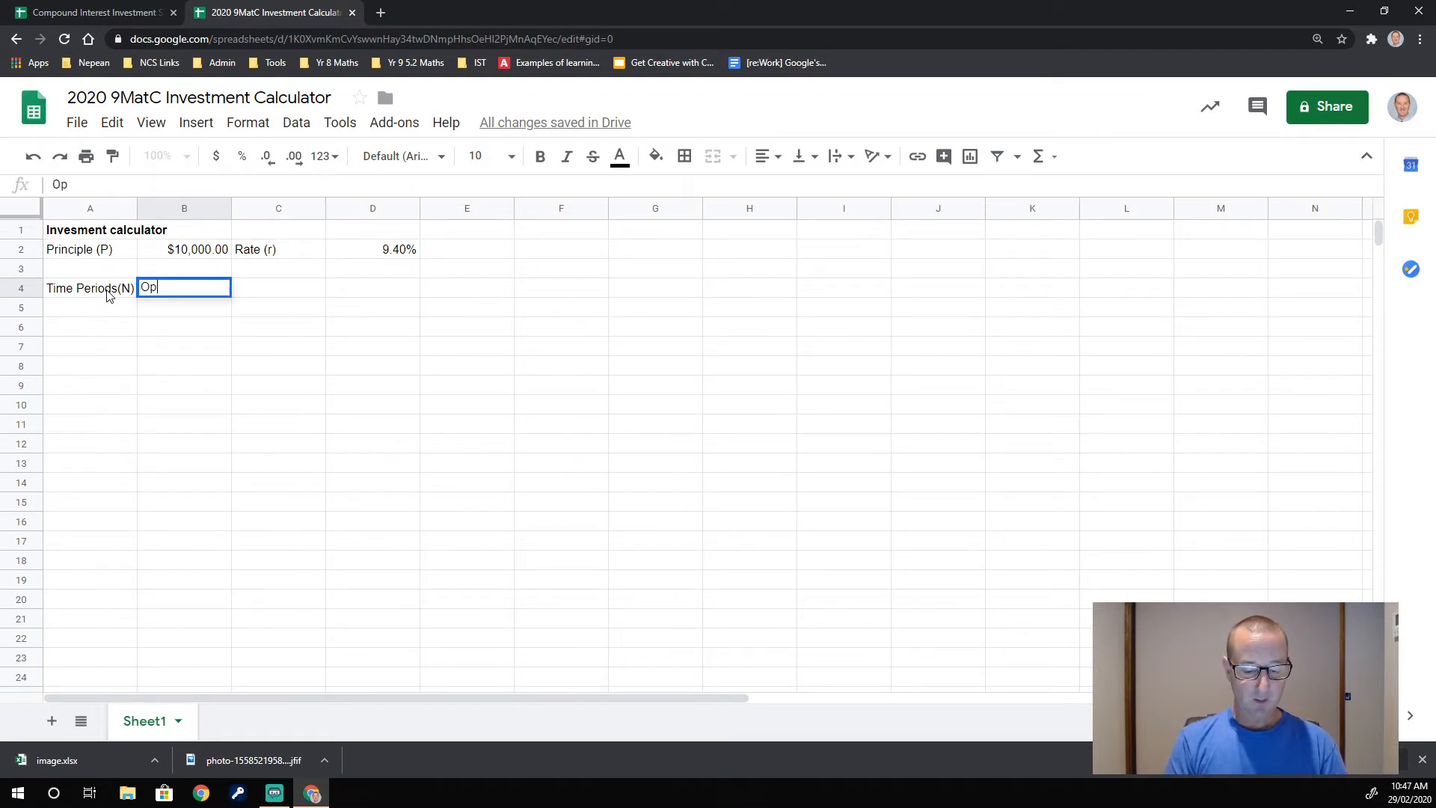
type("ening Belance")
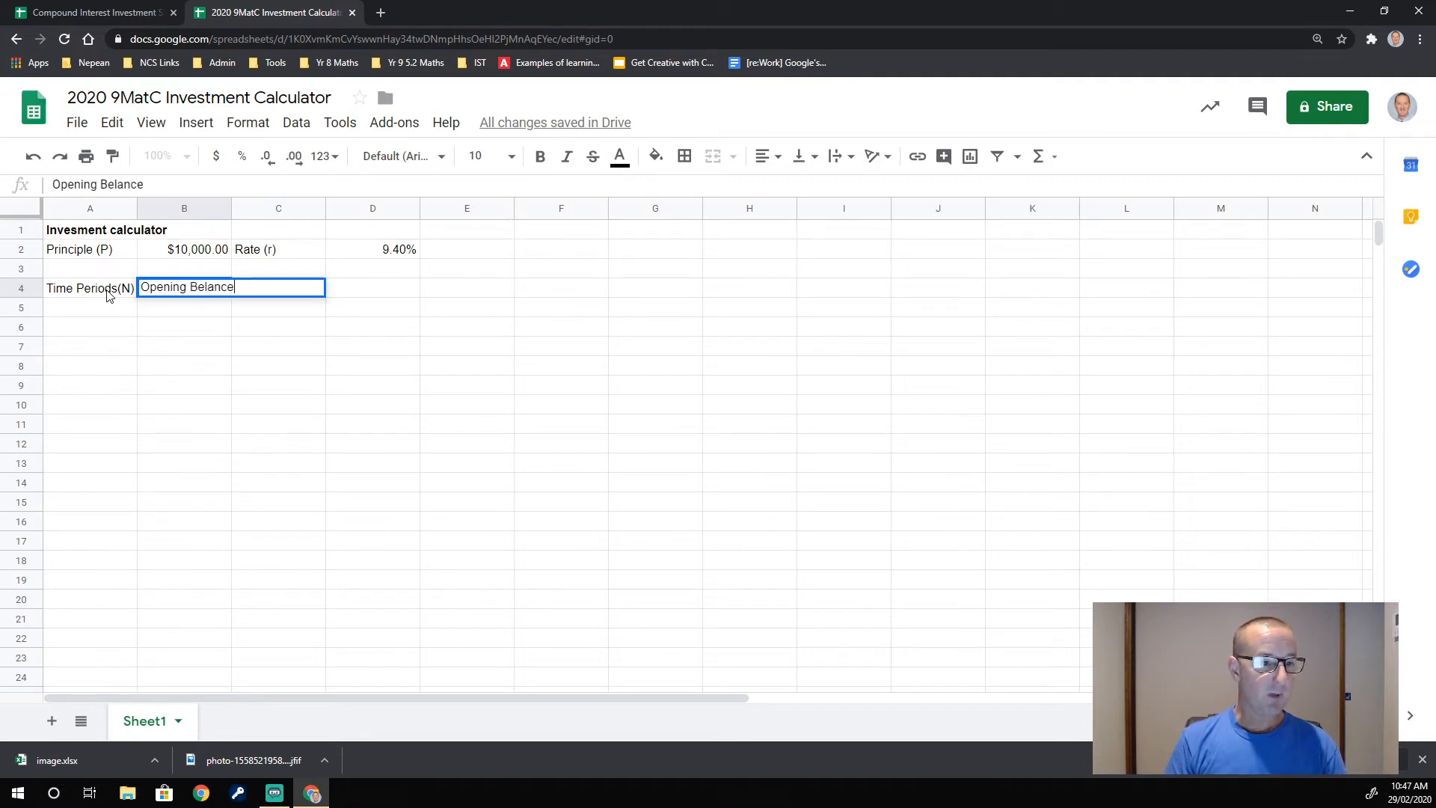
key("BackSpace")
key("BackSpace")
key("BackSpace")
key("BackSpace")
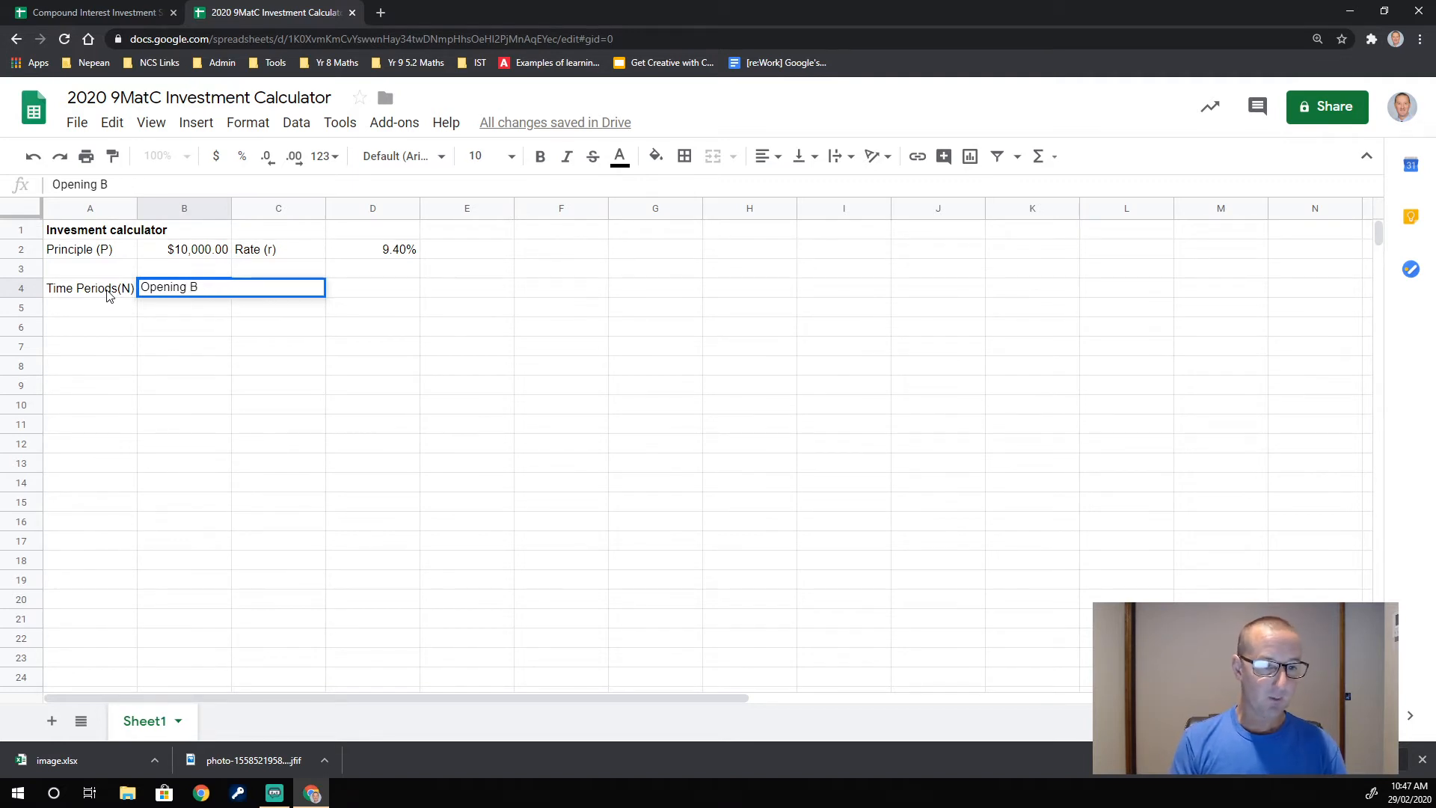
type("alance")
key("Tab")
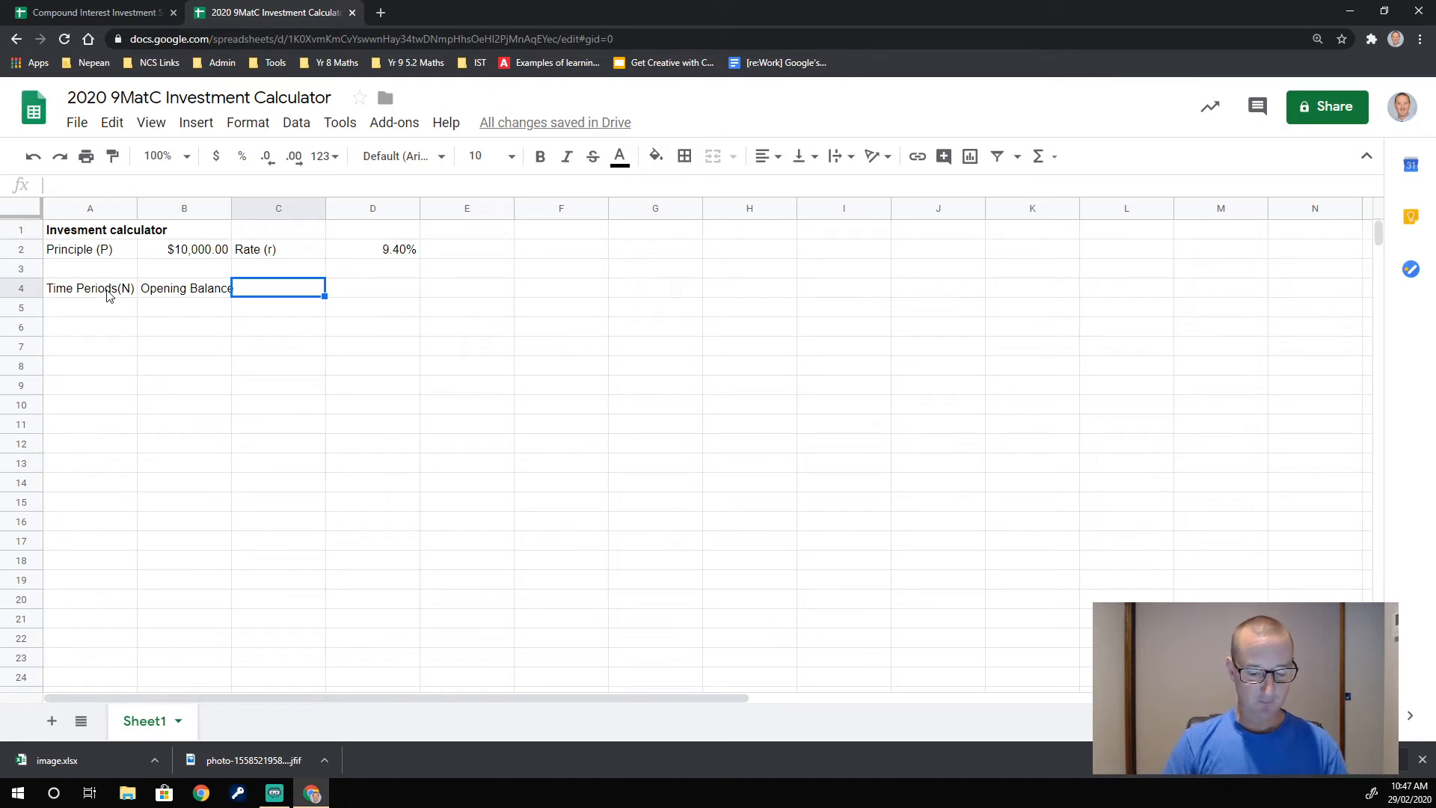
Enter the table heading "Interest" in cell C4, with only its first letter capitalised
type("INterst")
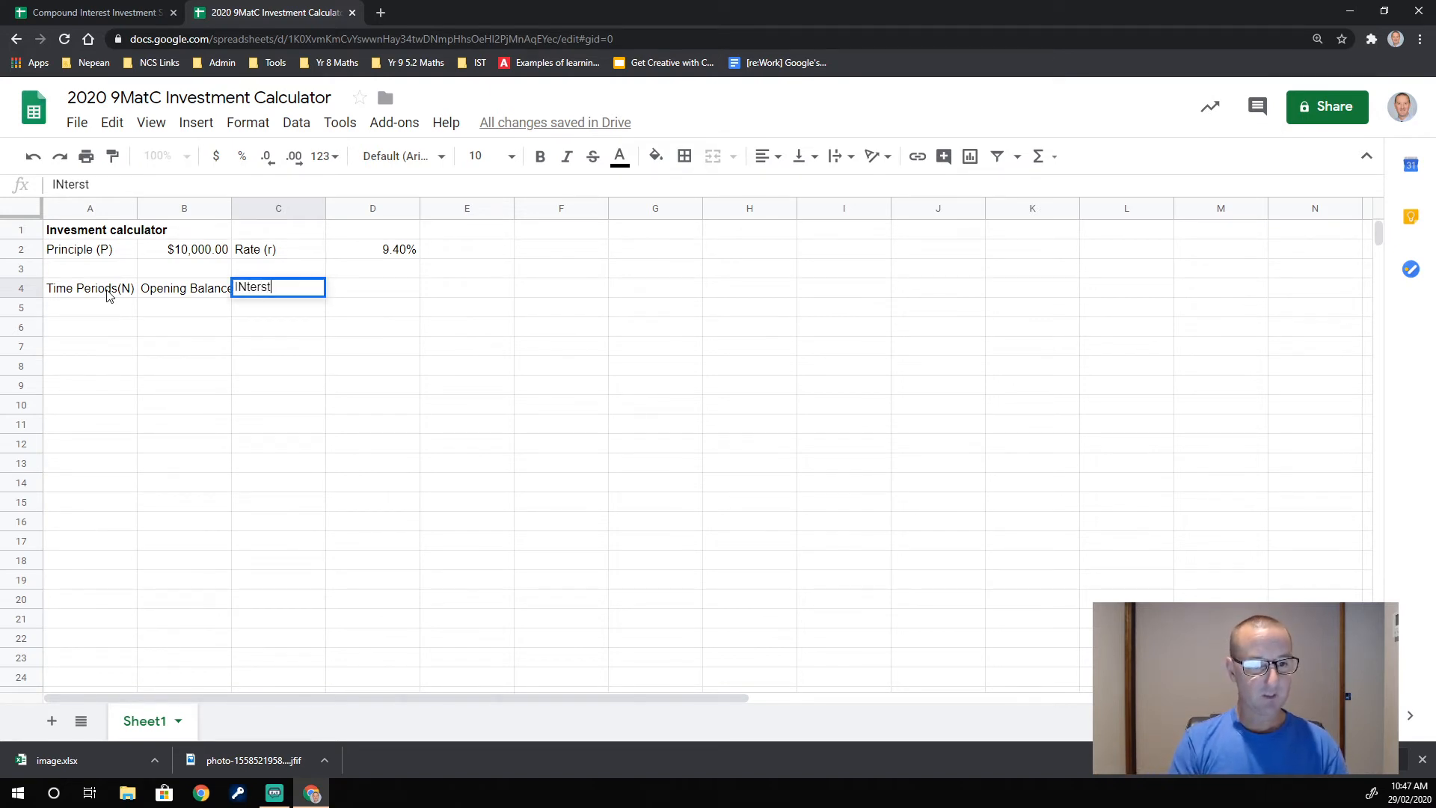
key("BackSpace")
key("BackSpace")
type("est")
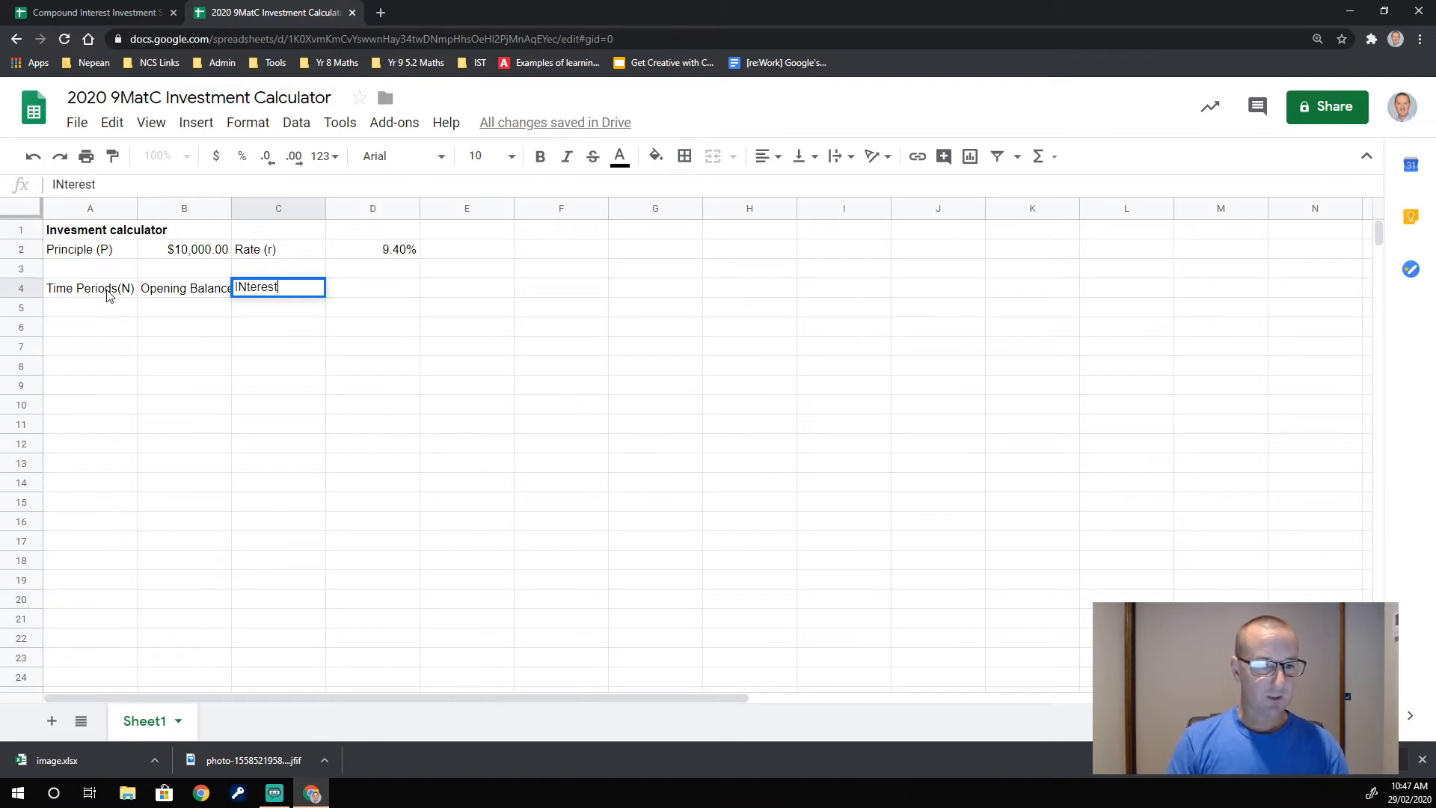
key("Left")
key("Left")
key("Right")
key("Right")
key("F2")
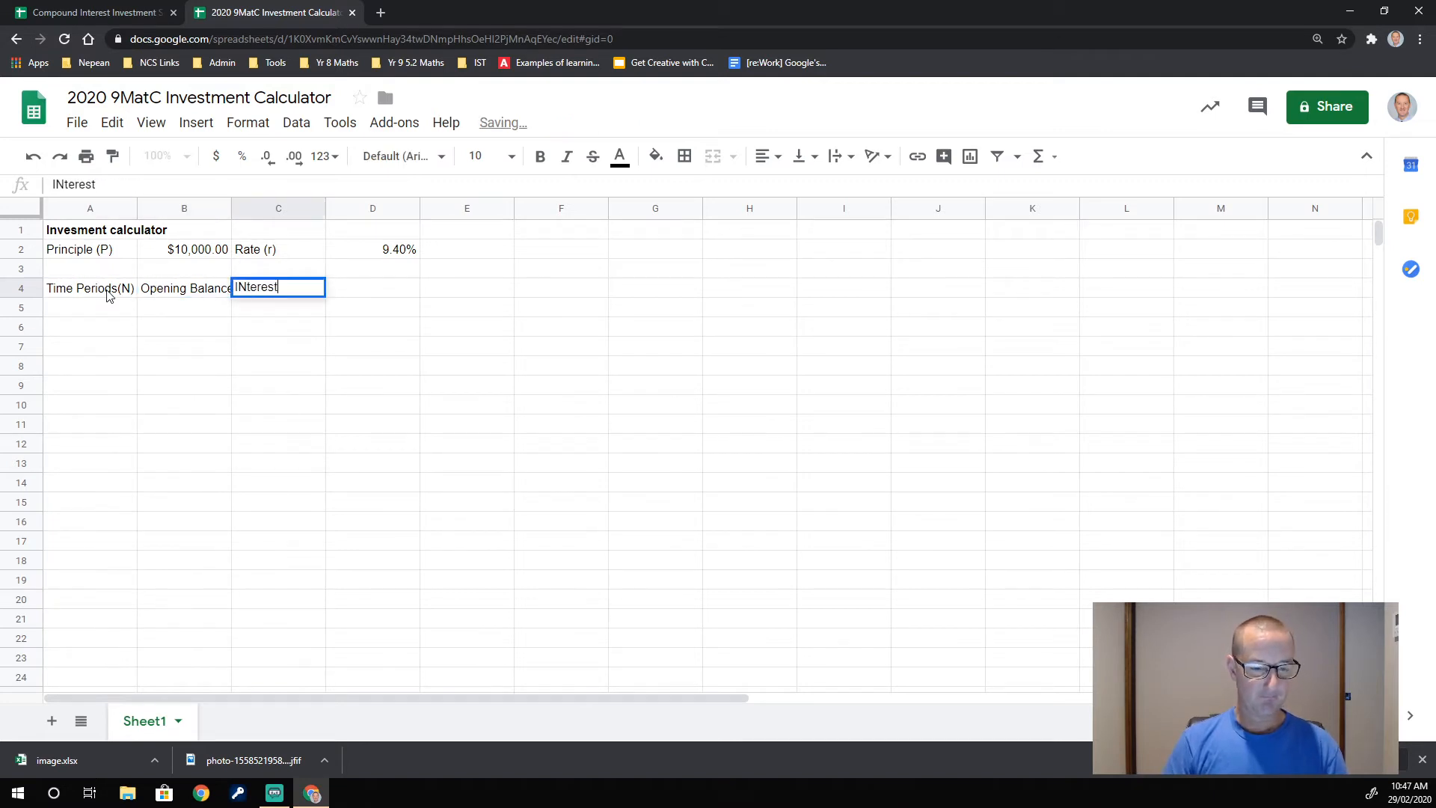
key("Left")
key("Left")
key("Left")
key("Left")
key("Left")
key("Left")
key("Left")
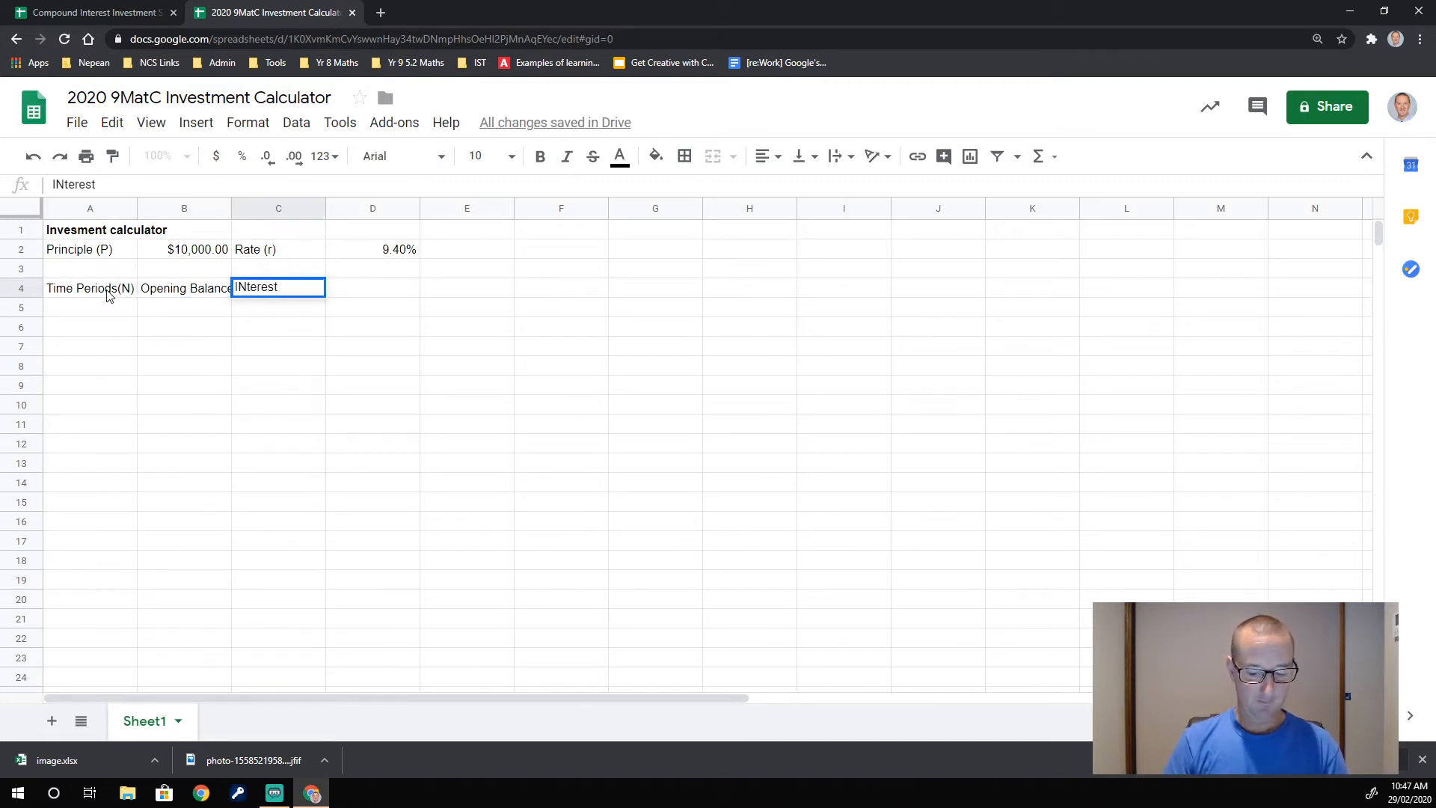
key("Delete")
type("n")
key("Return")
key("Up")
key("Right")
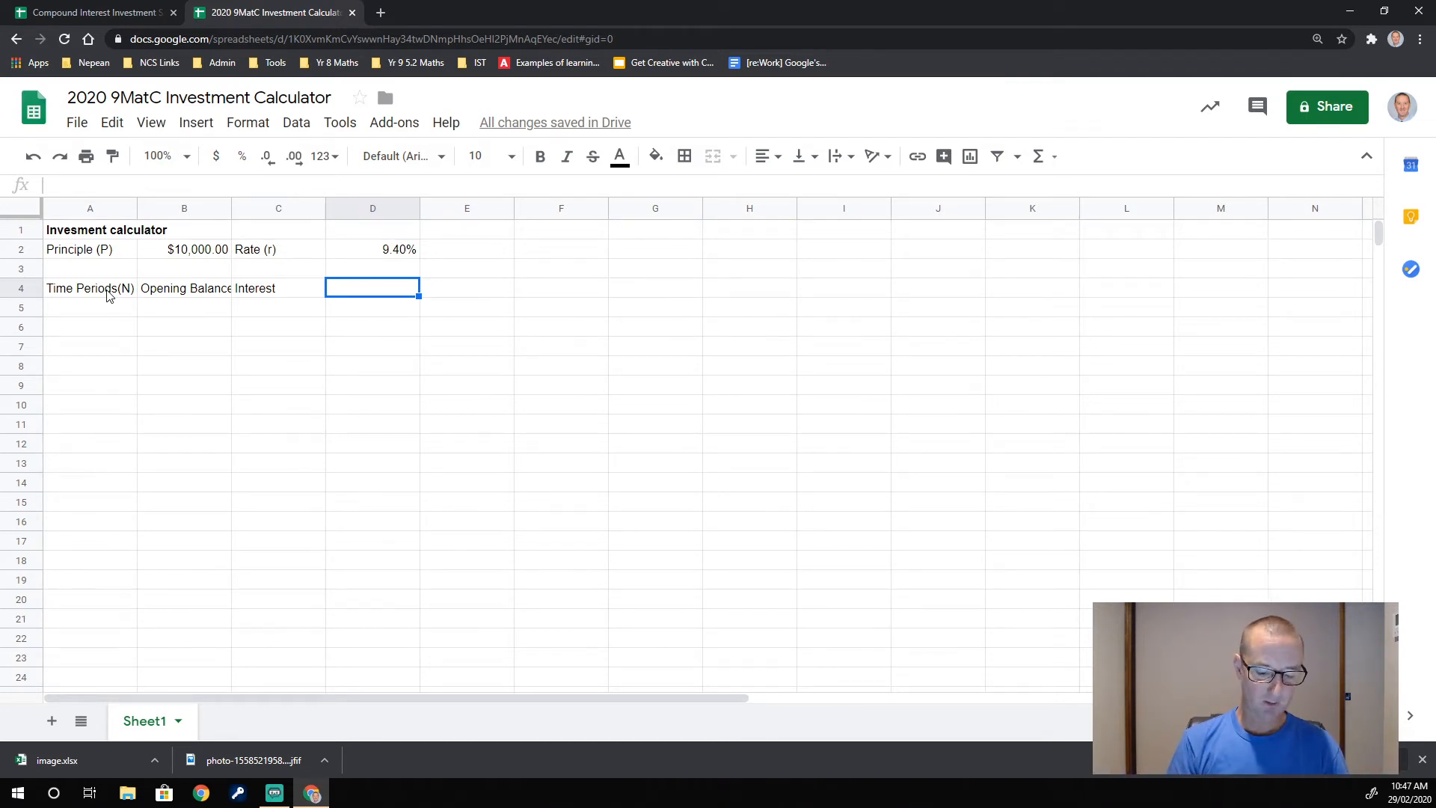
Enter the table heading "Closing Balance" in cell D4
type("Clogin")
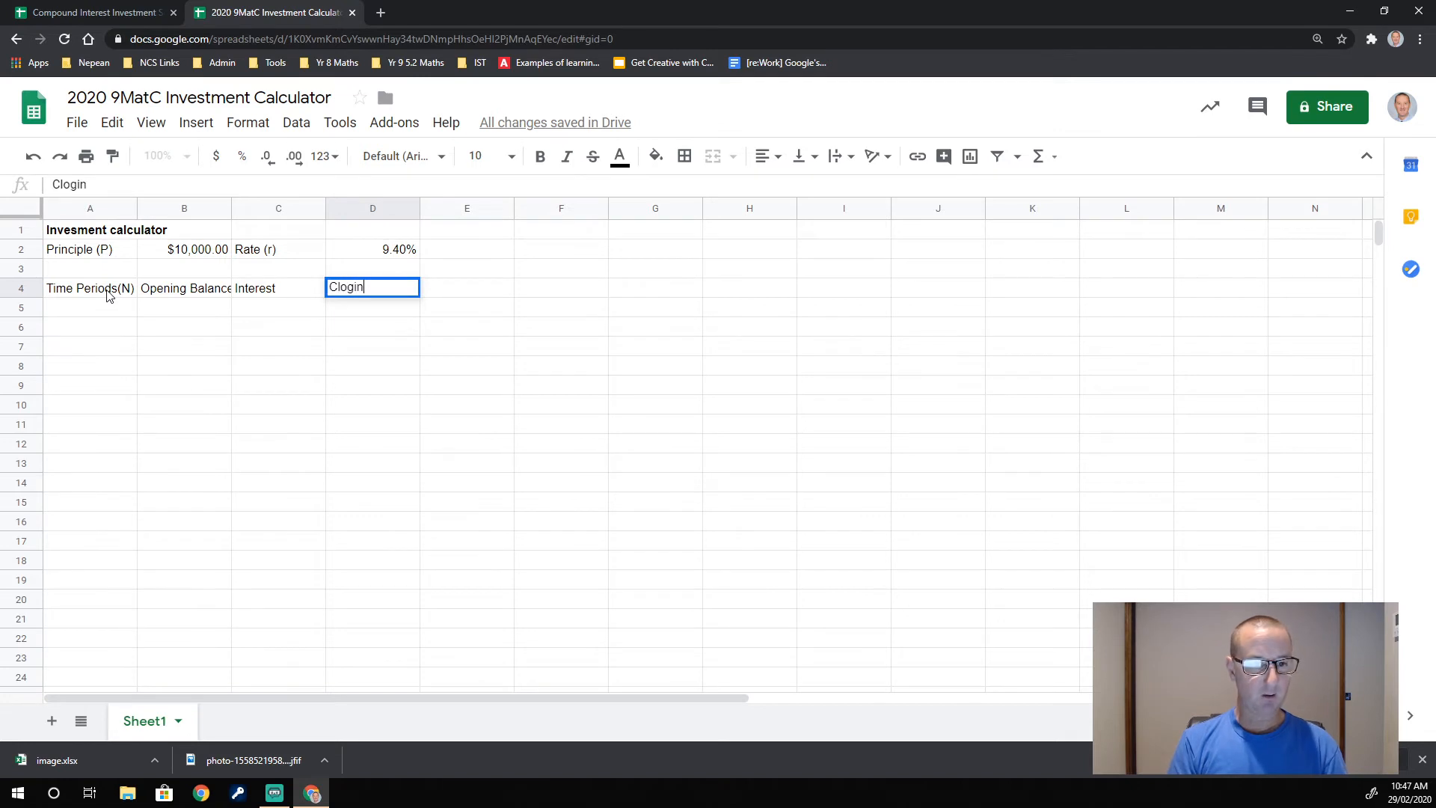
key("BackSpace")
key("BackSpace")
key("BackSpace")
type("sing")
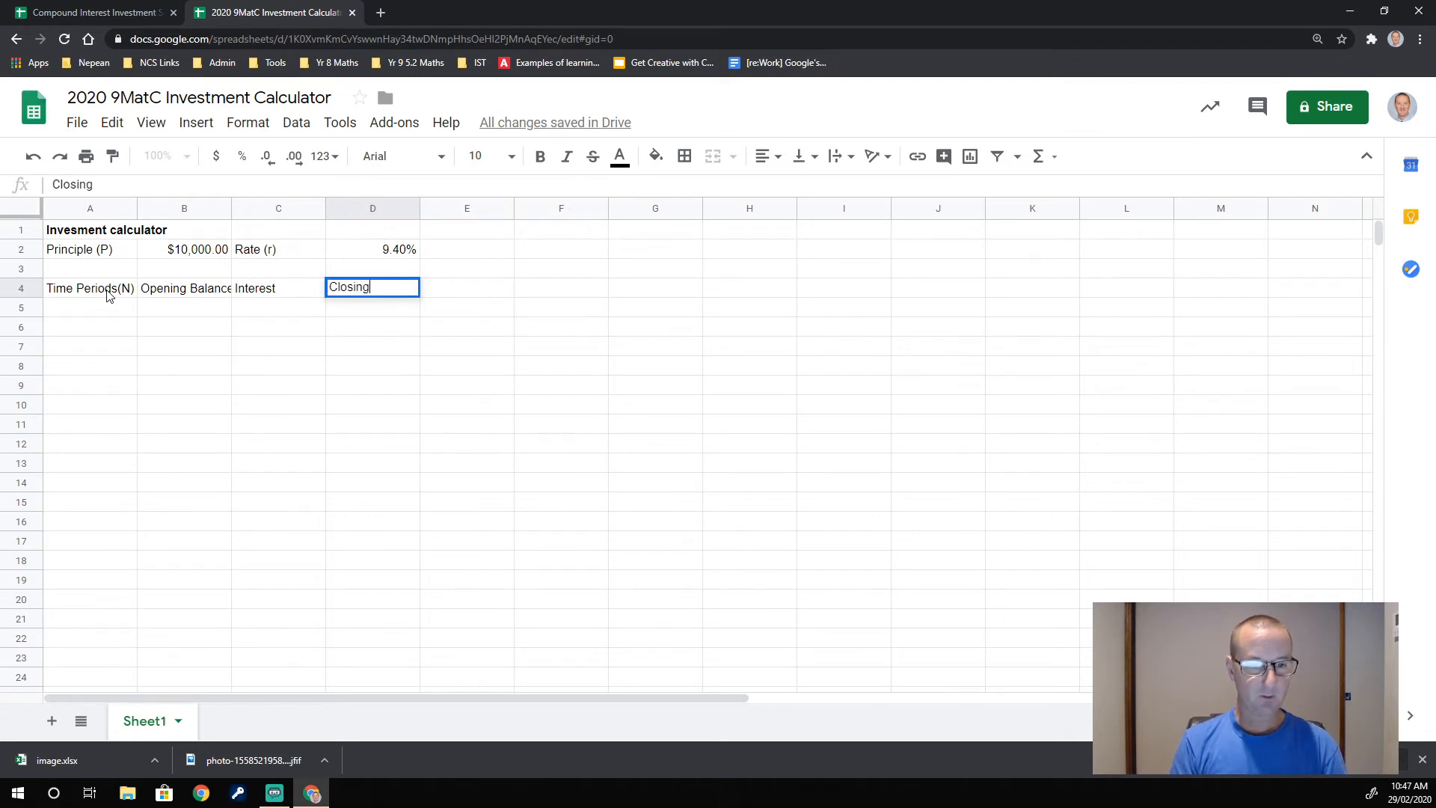
type(" Balance")
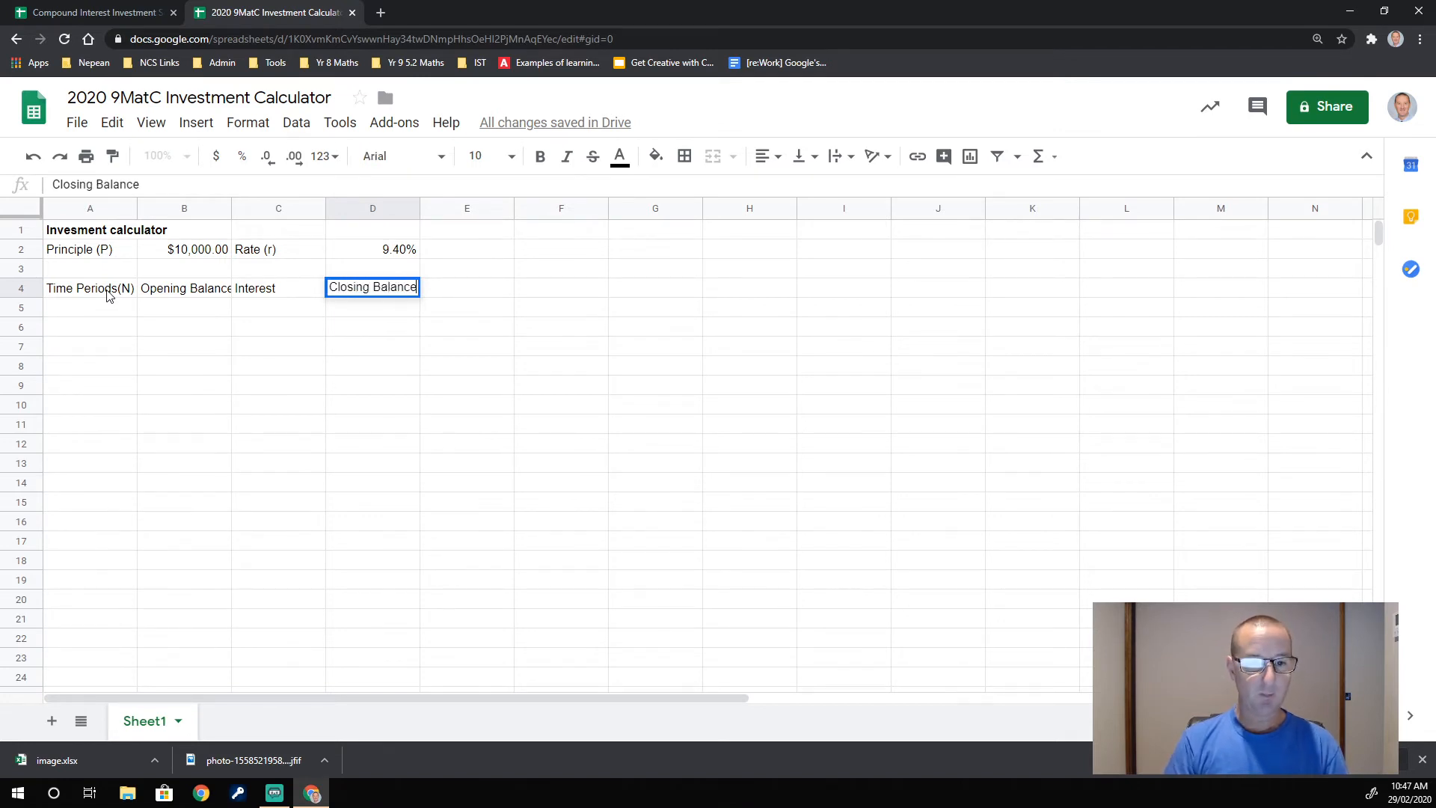
key("Return")
key("Left")
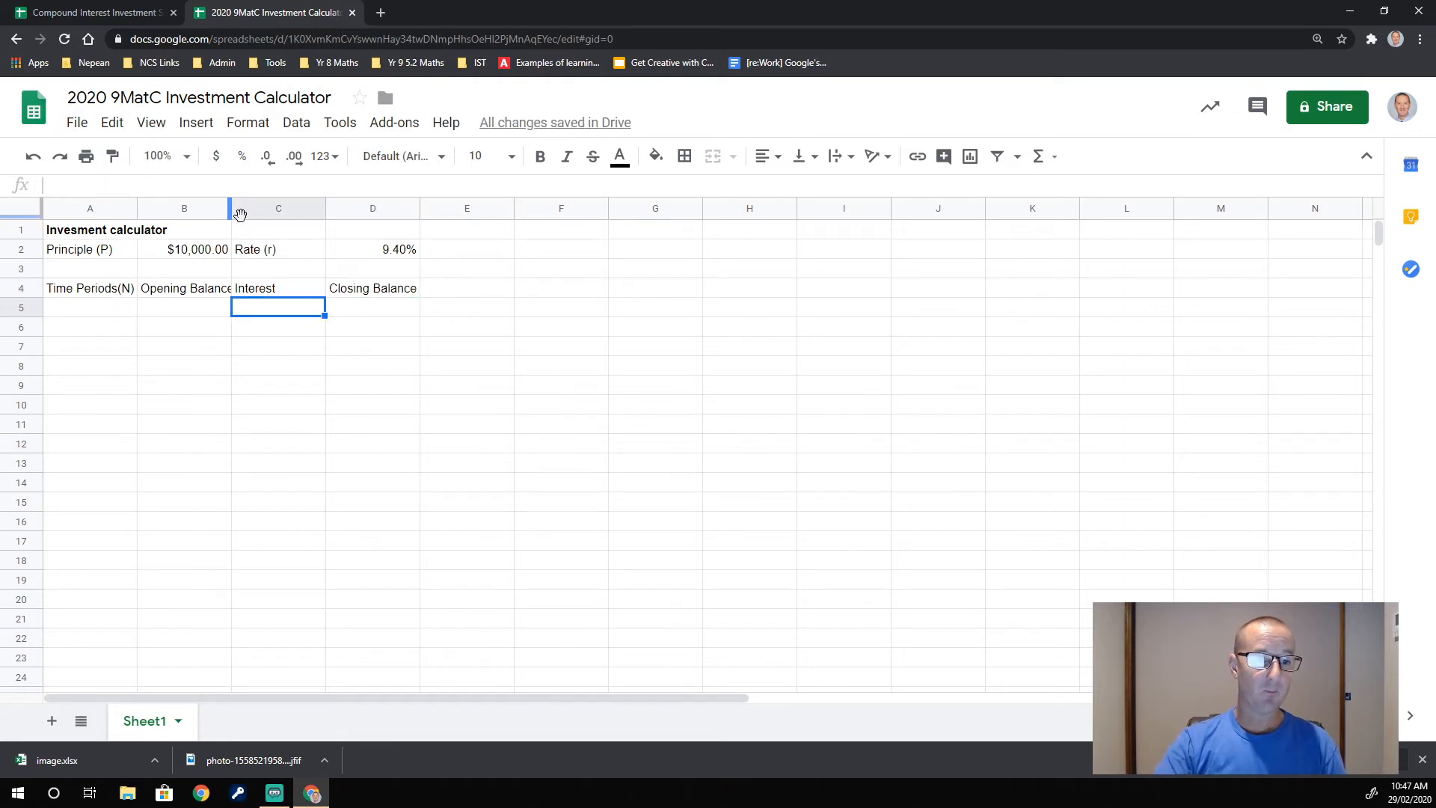
Widen columns B and D slightly to fit their balance headings and narrow the Interest column C
left_click_drag(229, 210, 247, 209)
left_click_drag(342, 208, 329, 206)
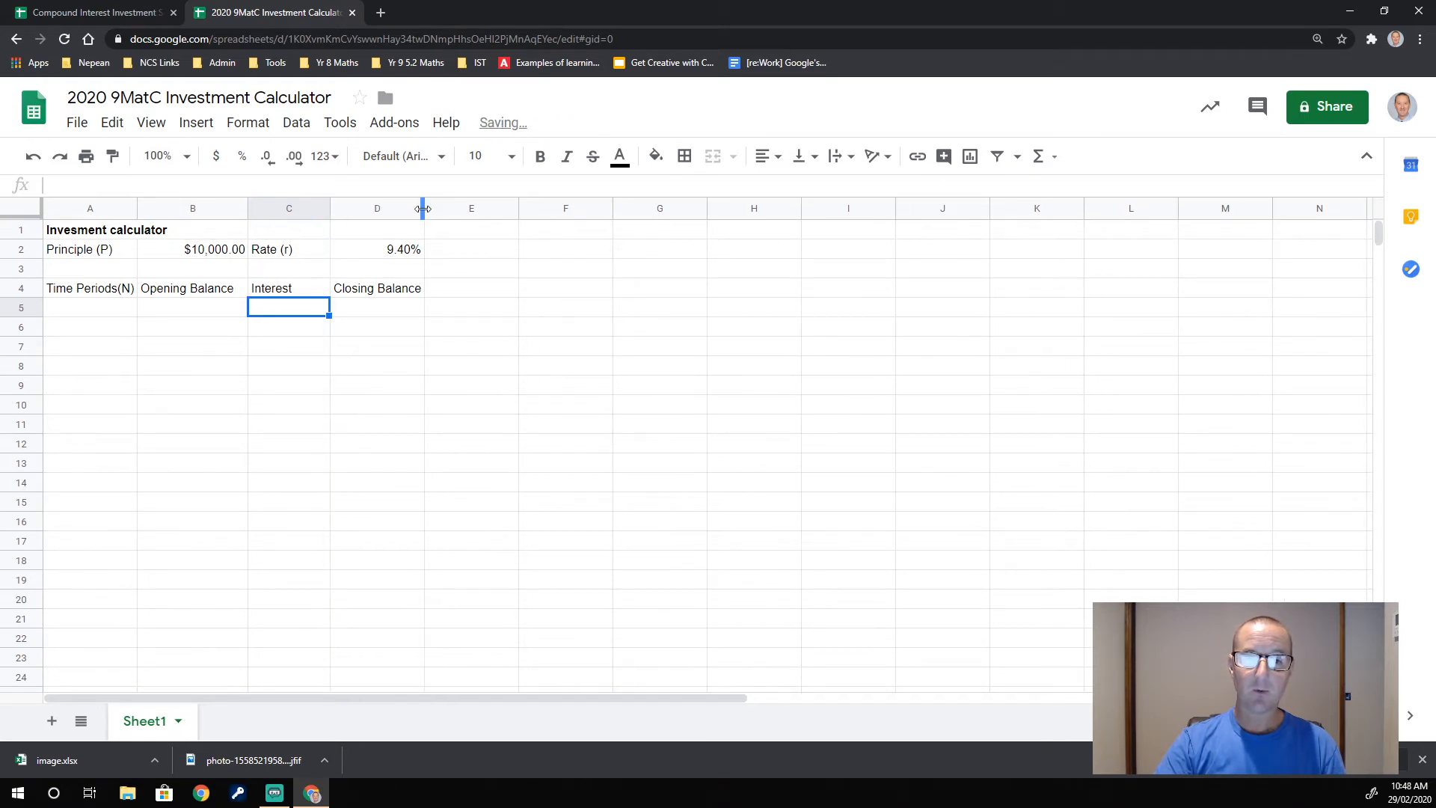
left_click_drag(423, 209, 433, 209)
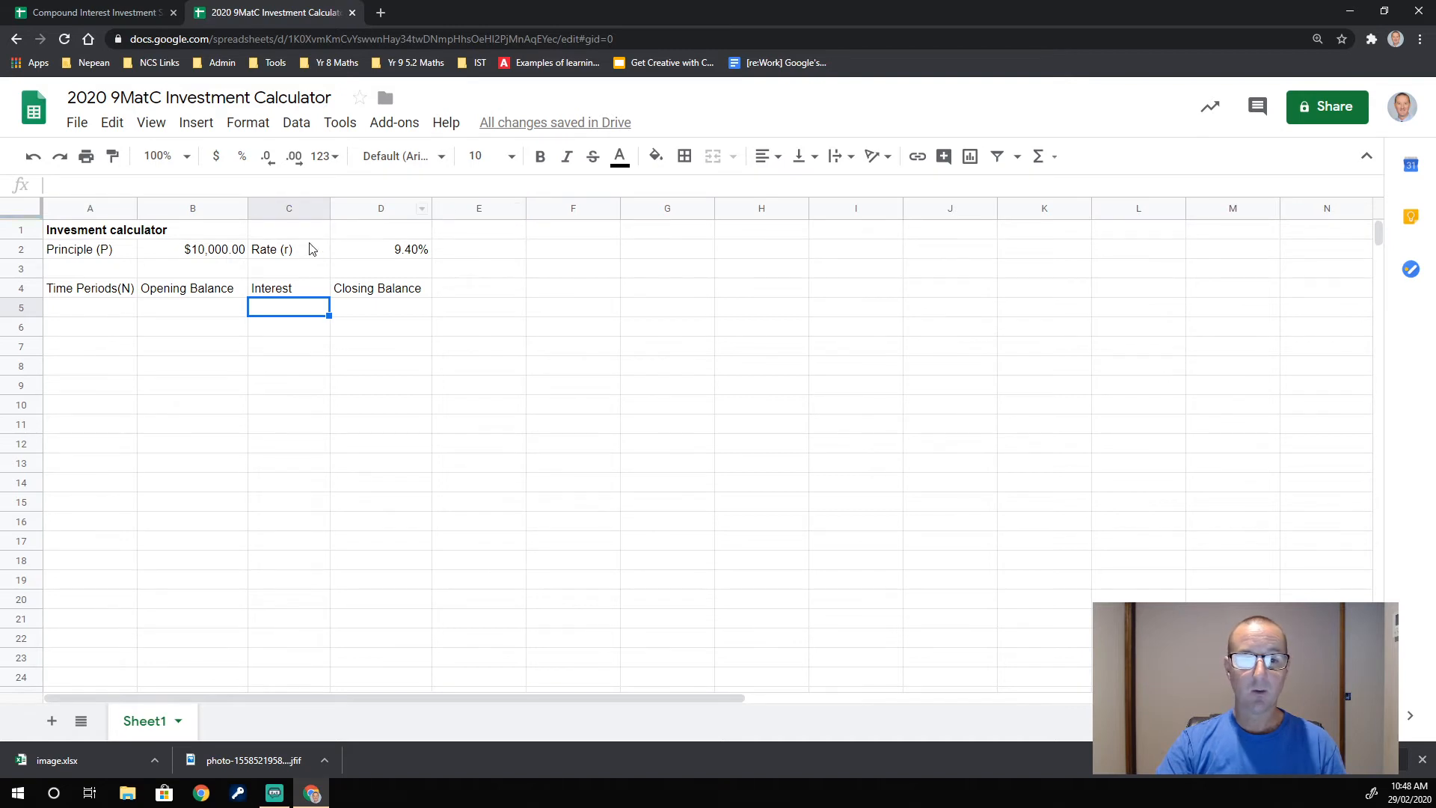
Enter time period 1 in cell A5 and link the opening balance in B5 to the principle with =B2
left_click(112, 312)
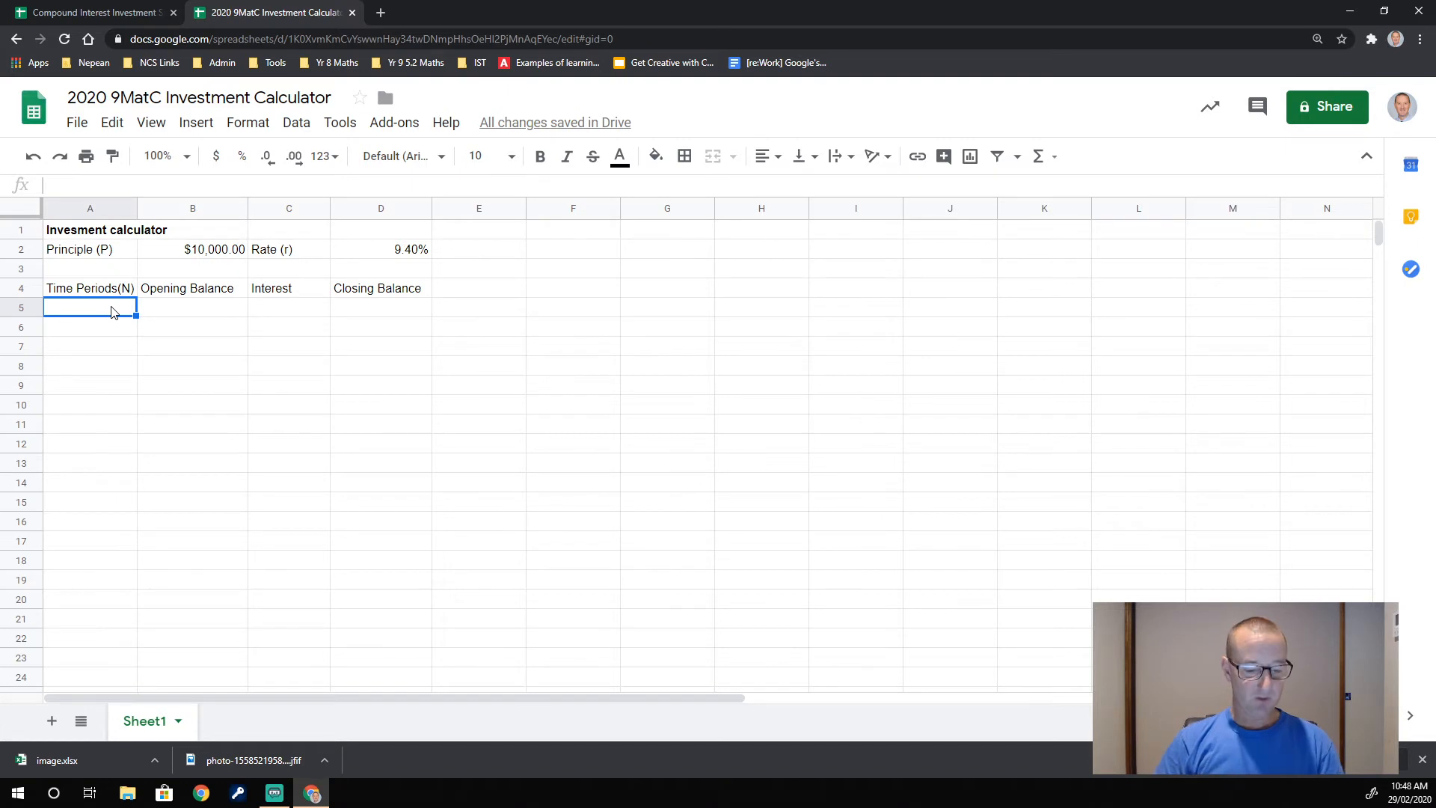
type("1")
key("Tab")
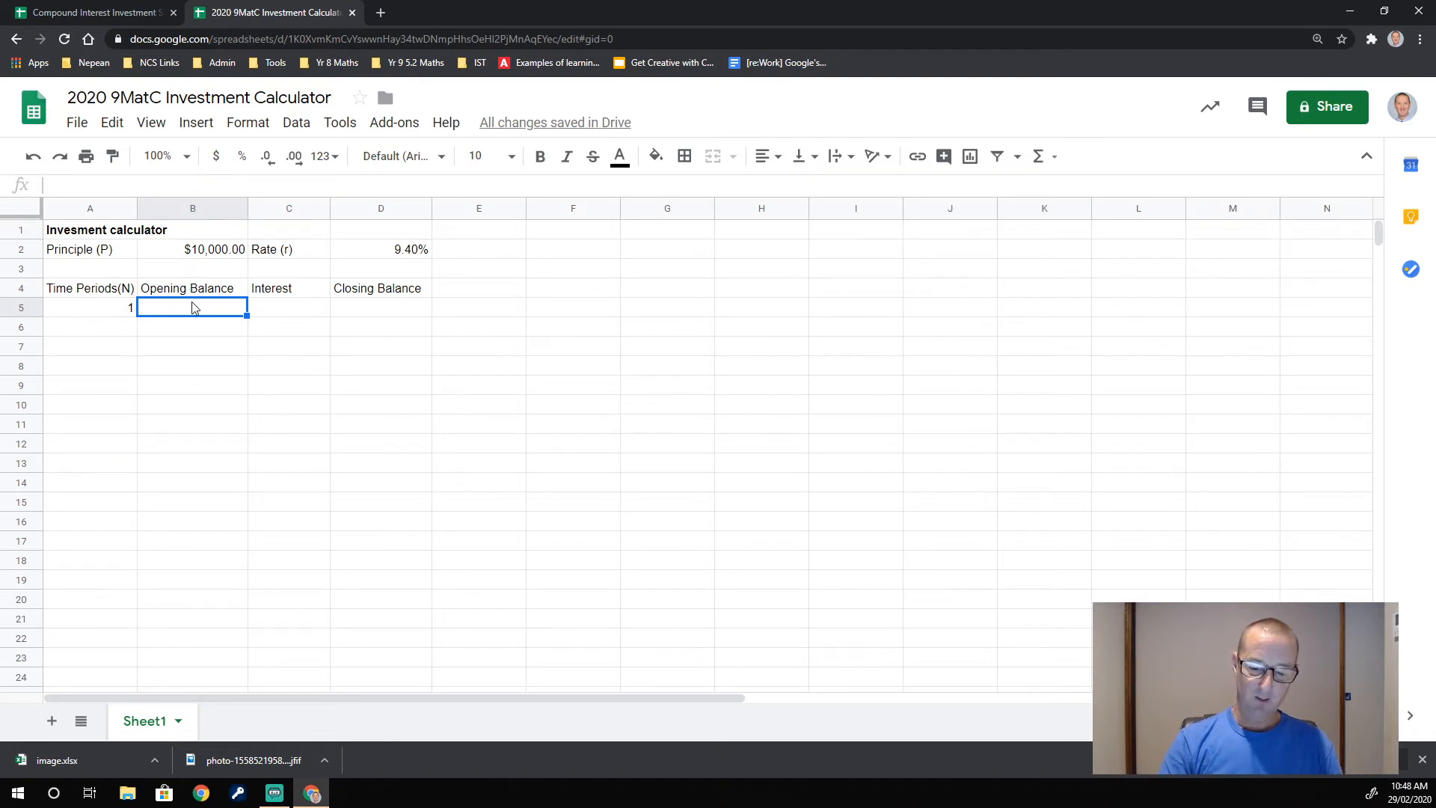
type("=")
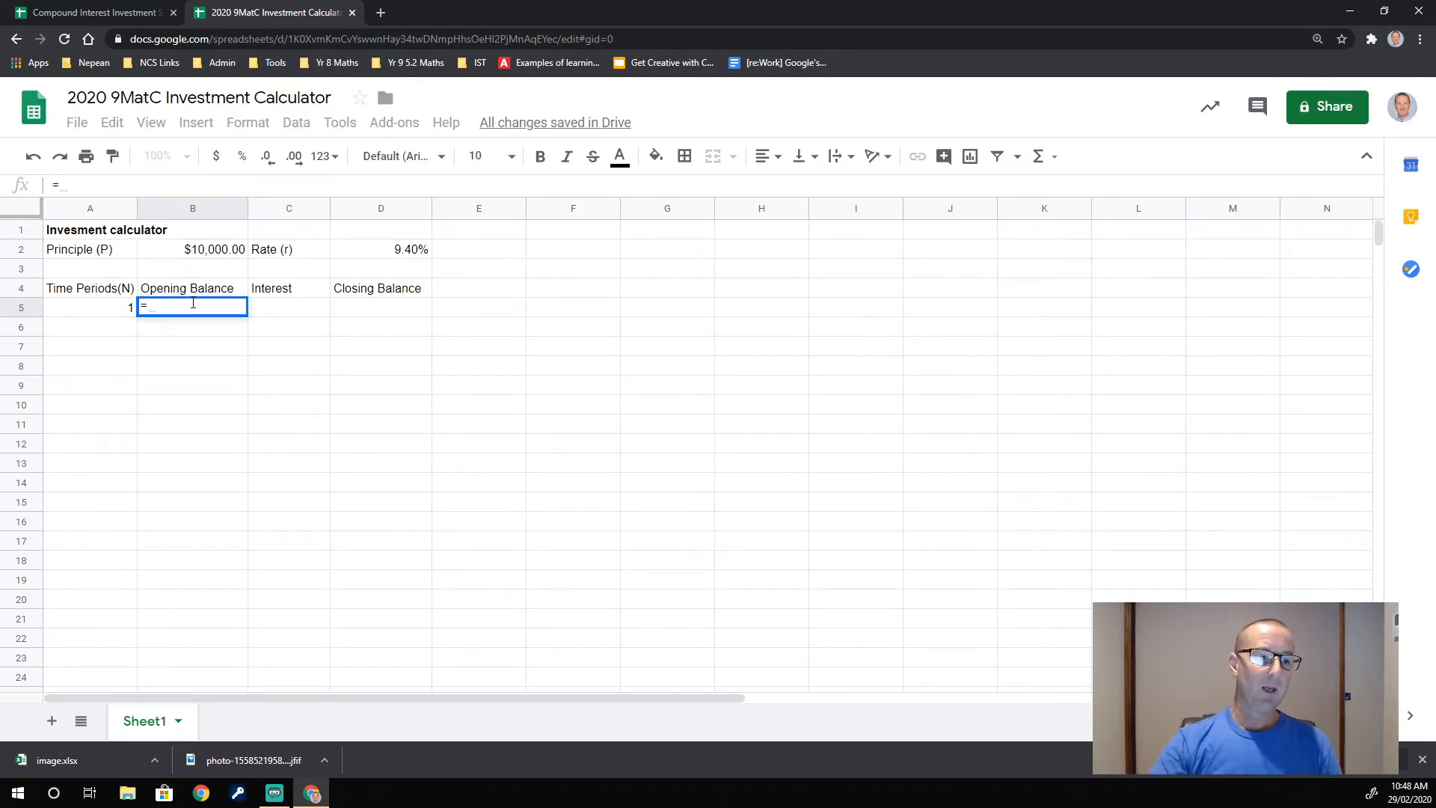
left_click(205, 256)
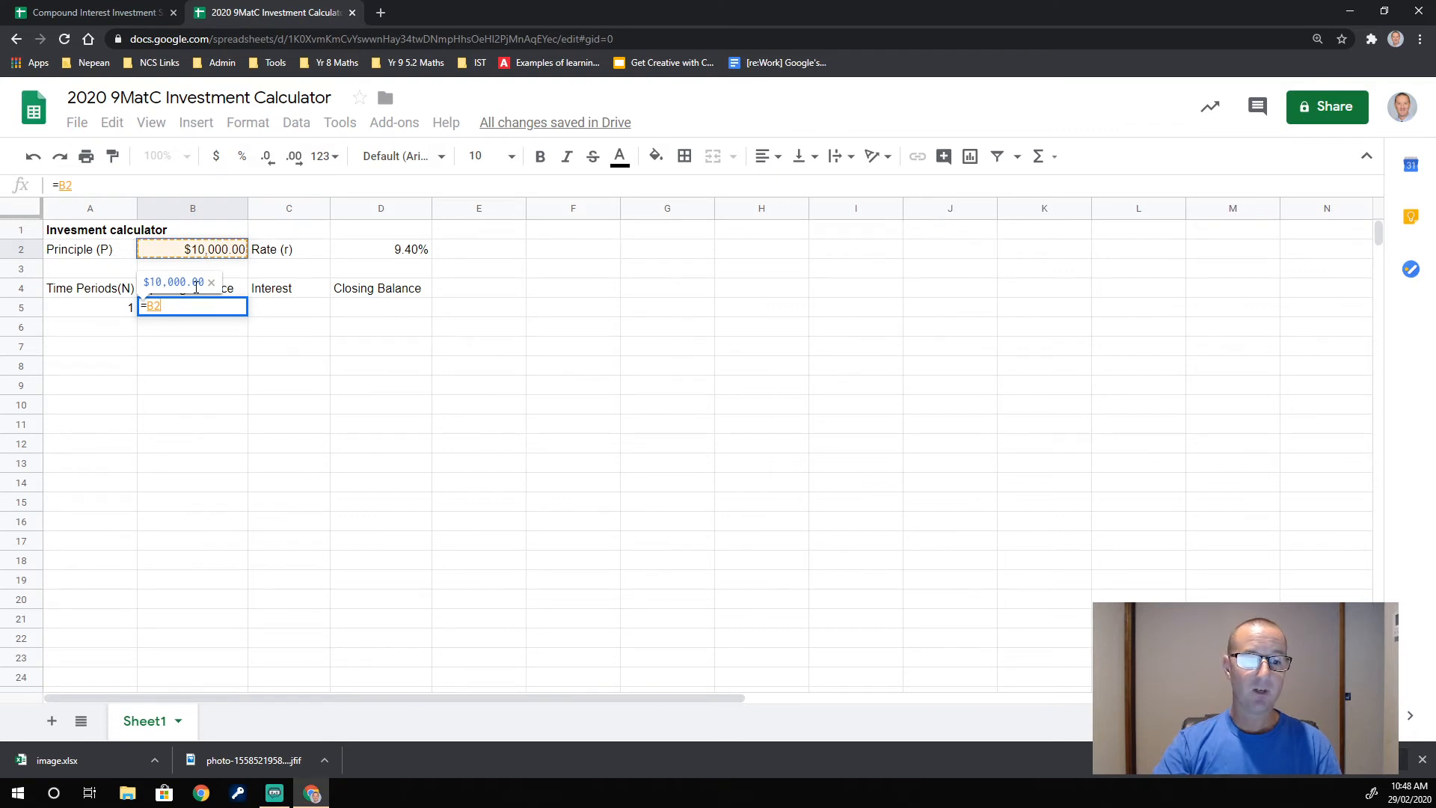
key("Return")
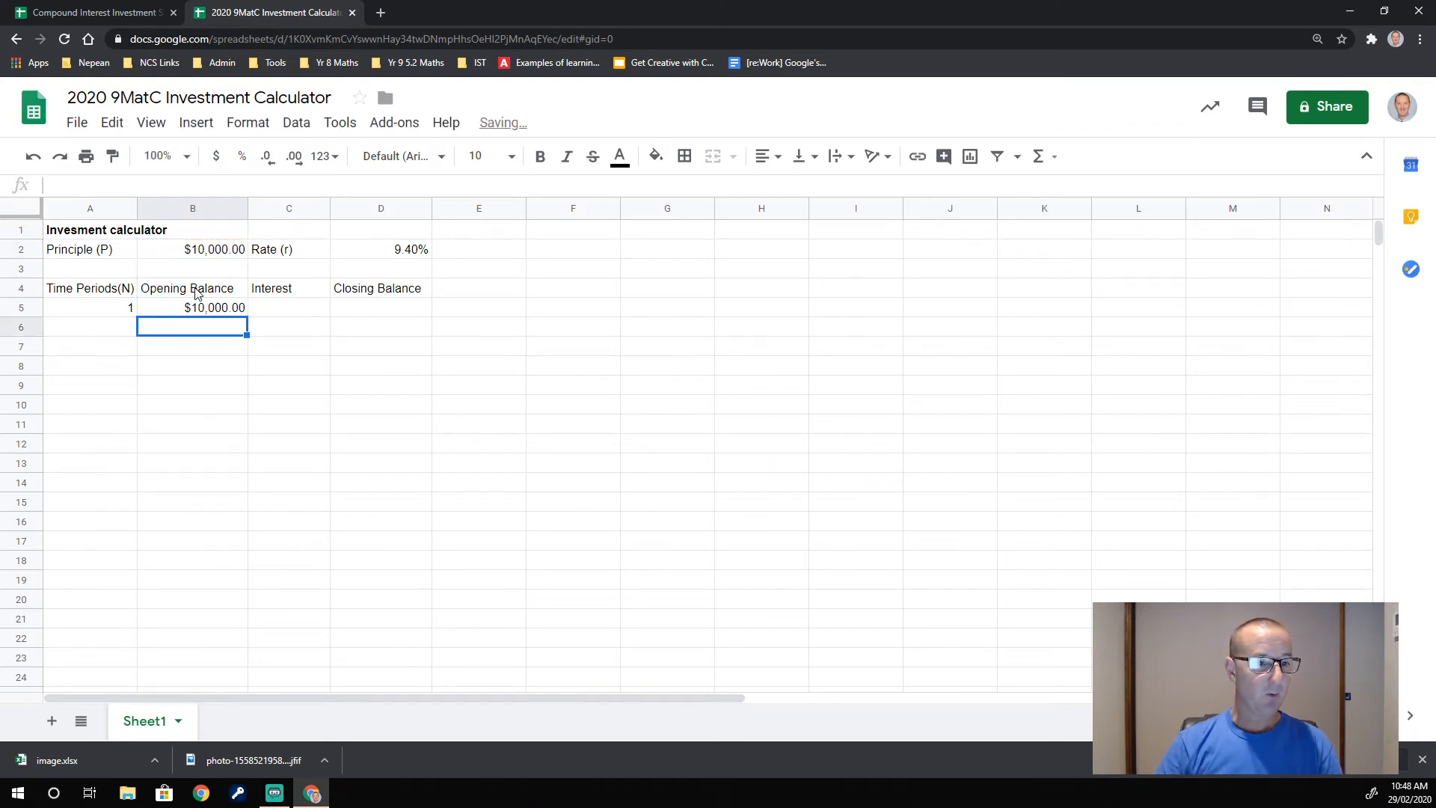
left_click(206, 314)
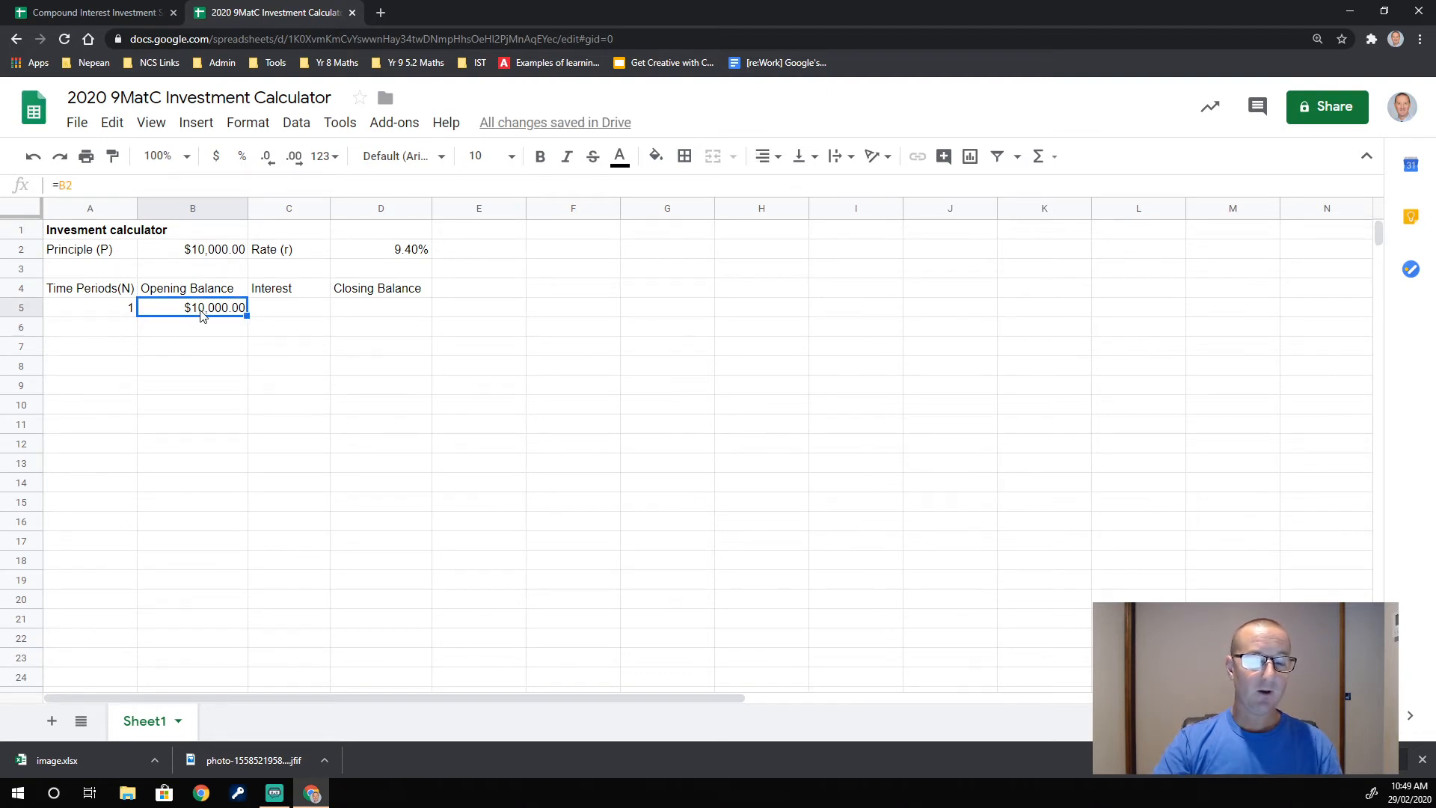
Calculate the first period's interest in cell C5 by multiplying rate by opening balance with the formula =D2*B5
left_click(294, 314)
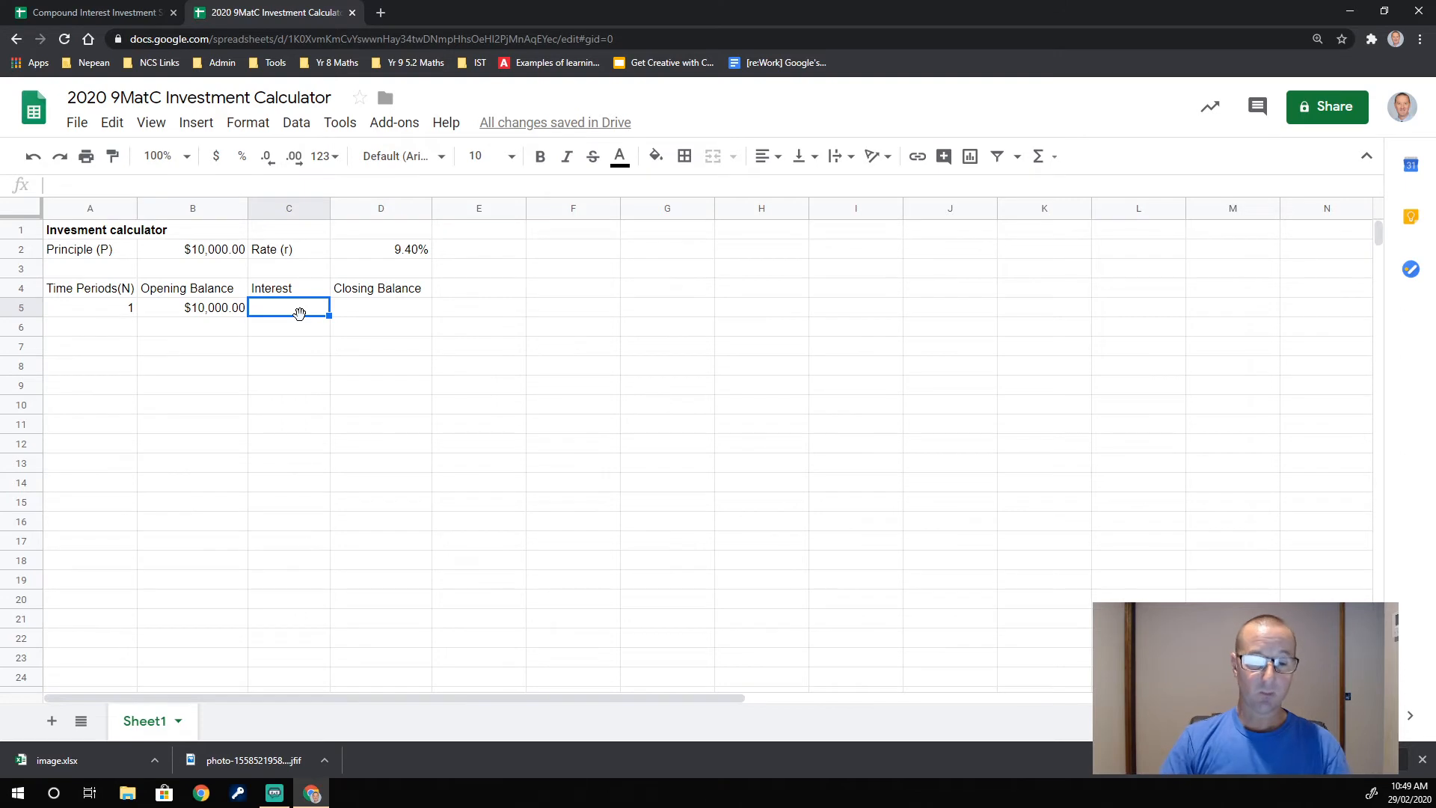
type("=")
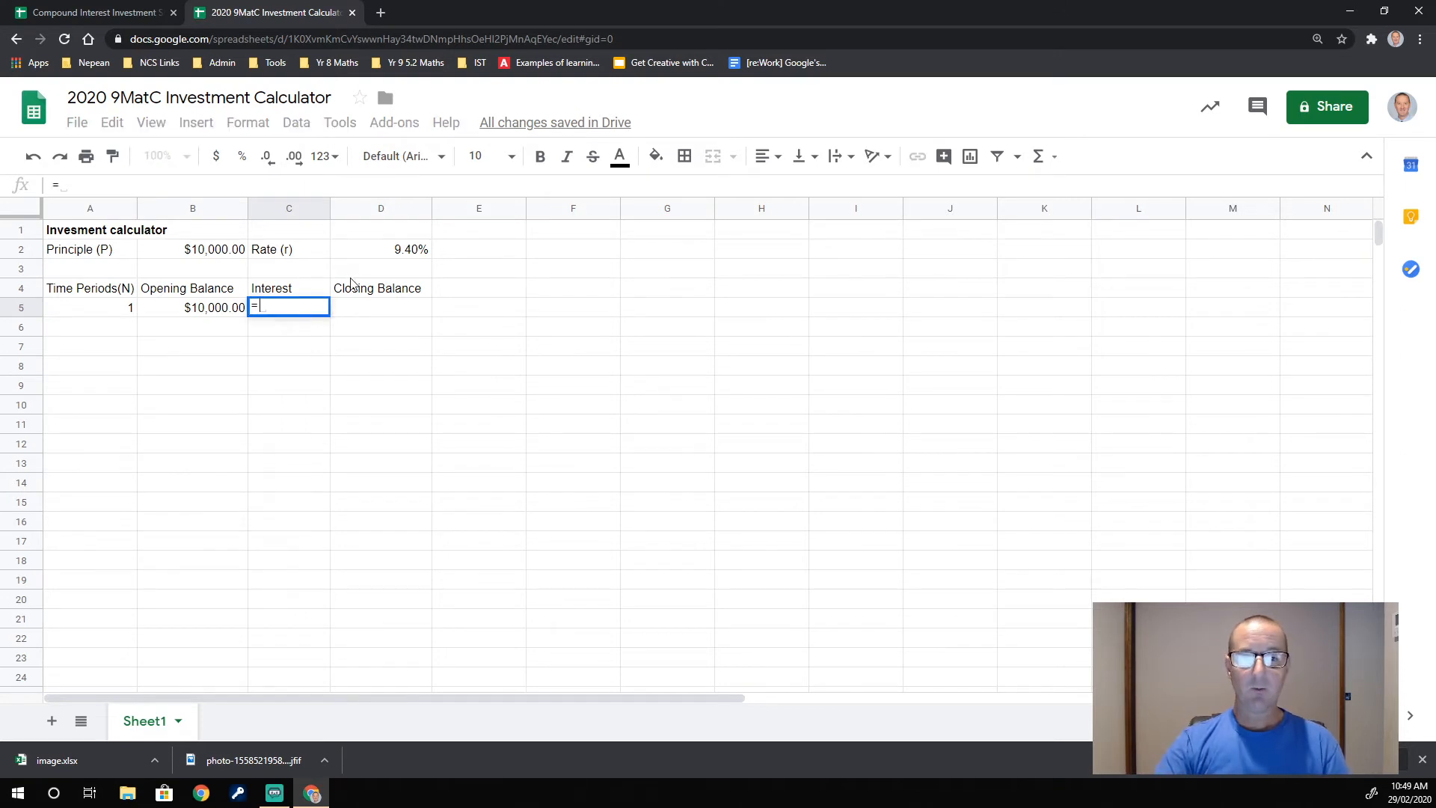
left_click(393, 255)
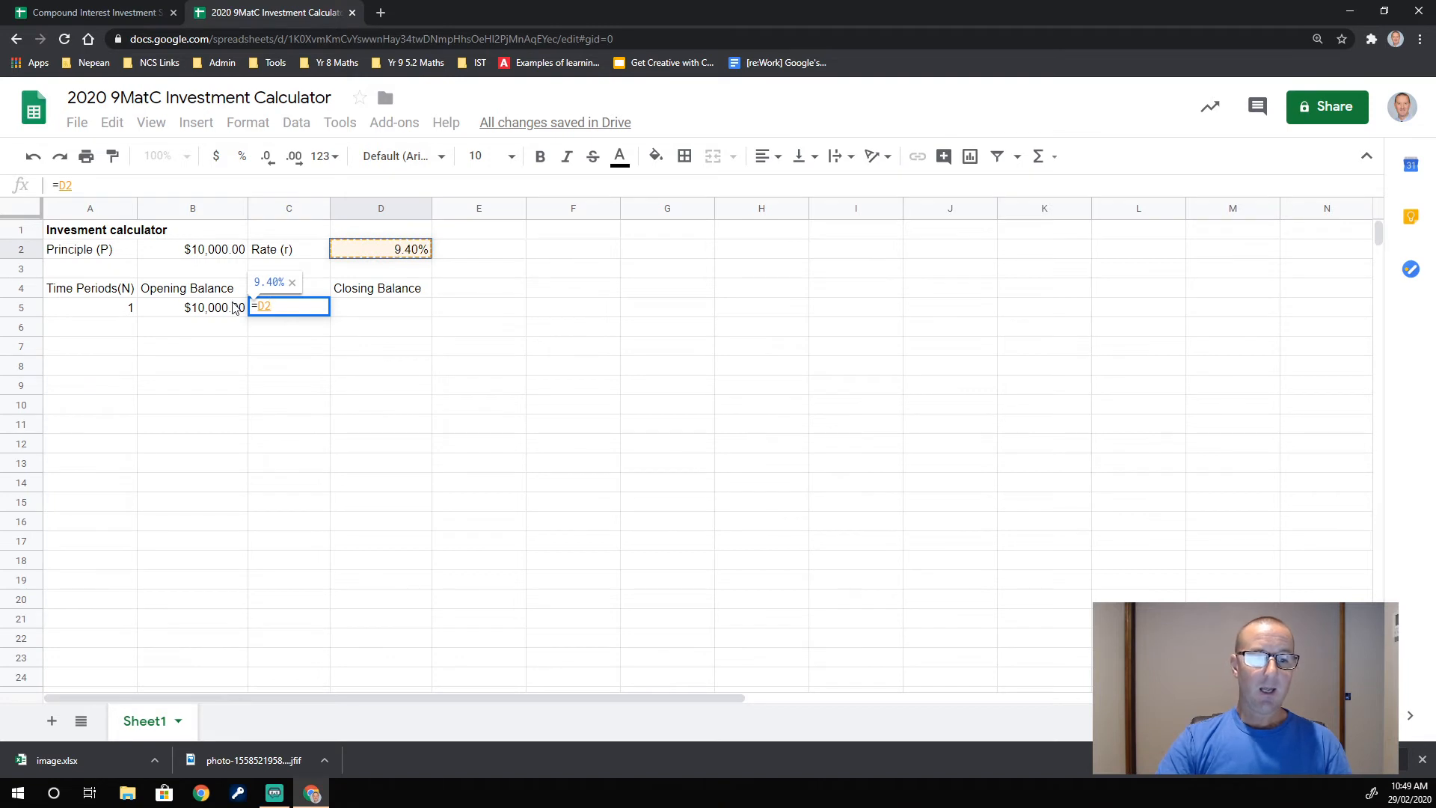
type("*")
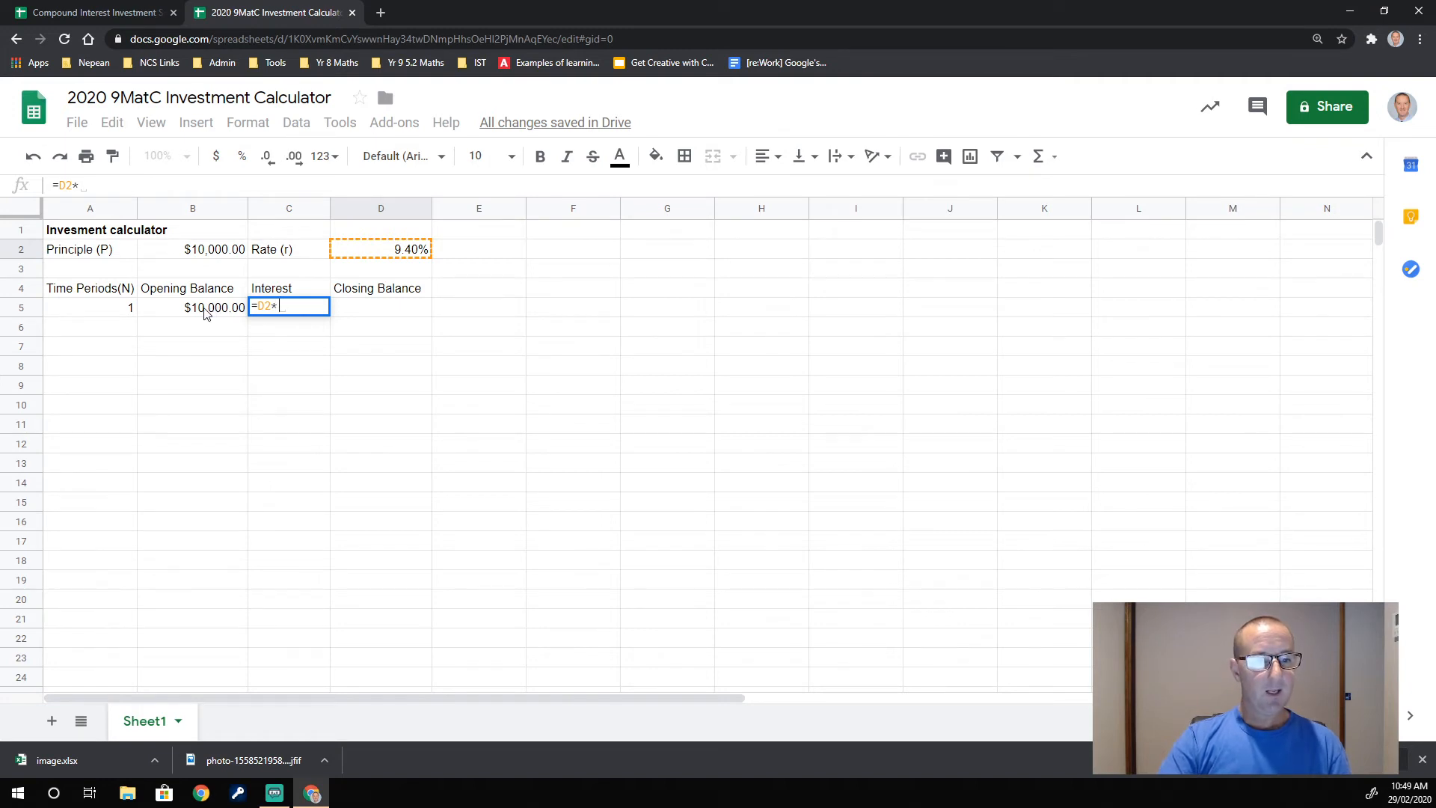
left_click(208, 314)
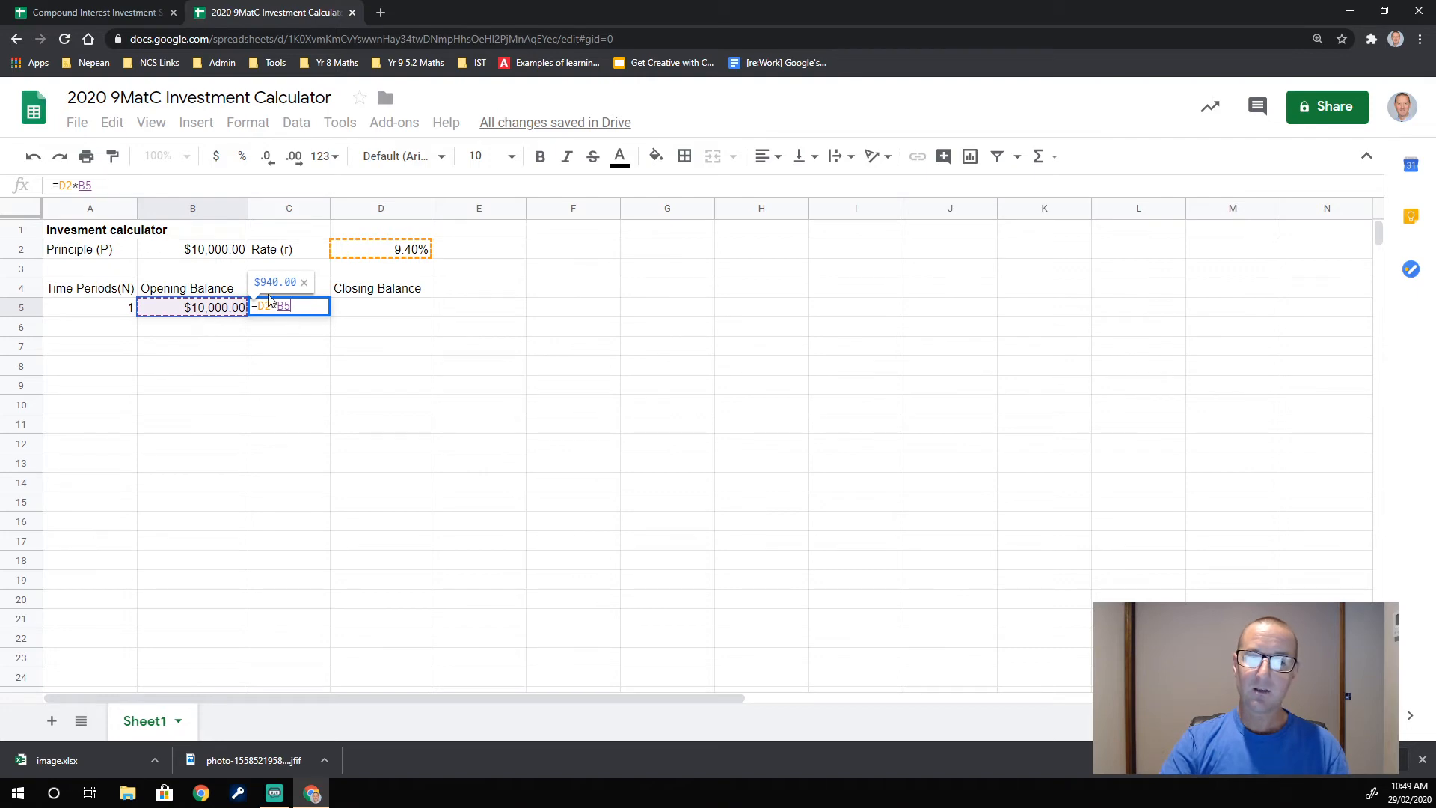
key("Return")
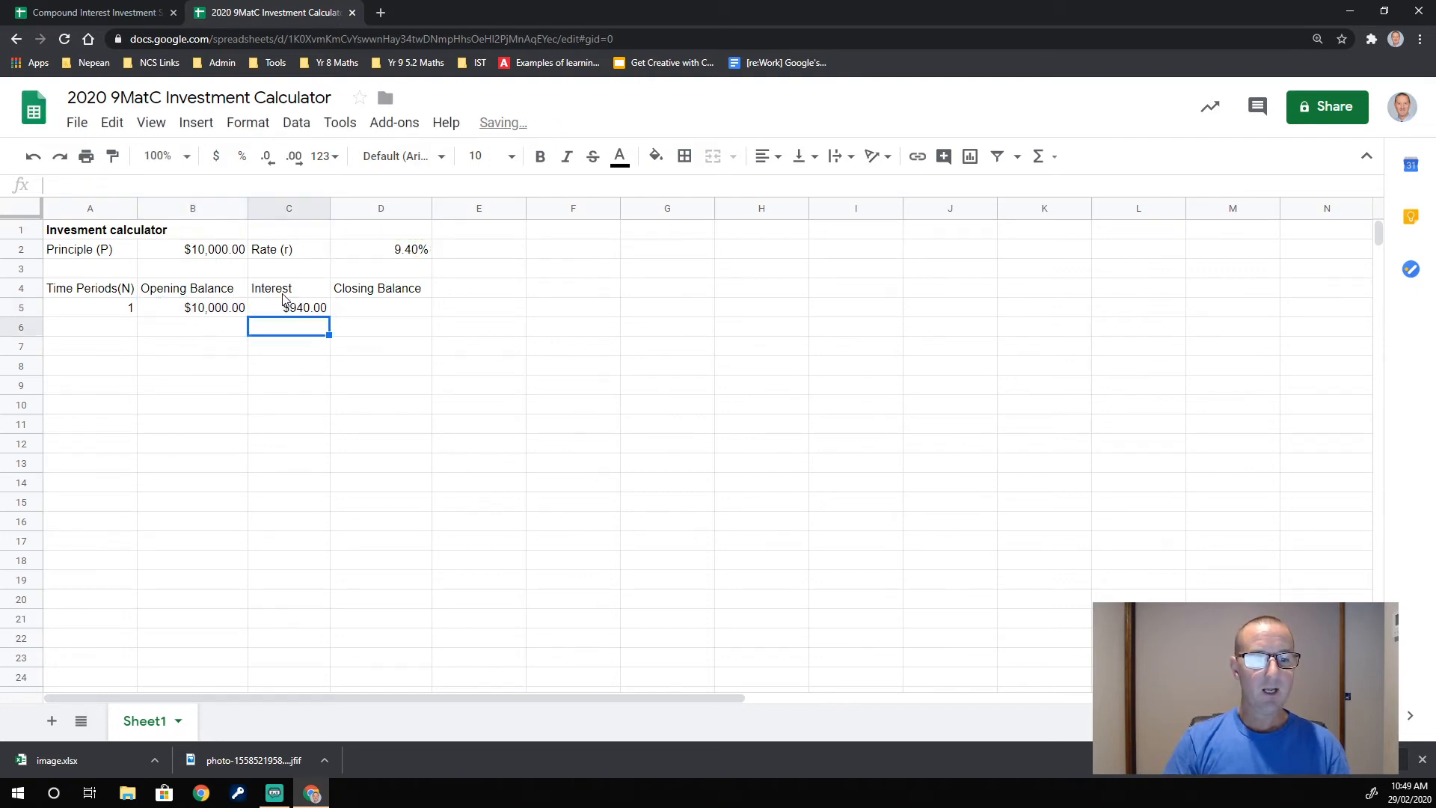
key("Up")
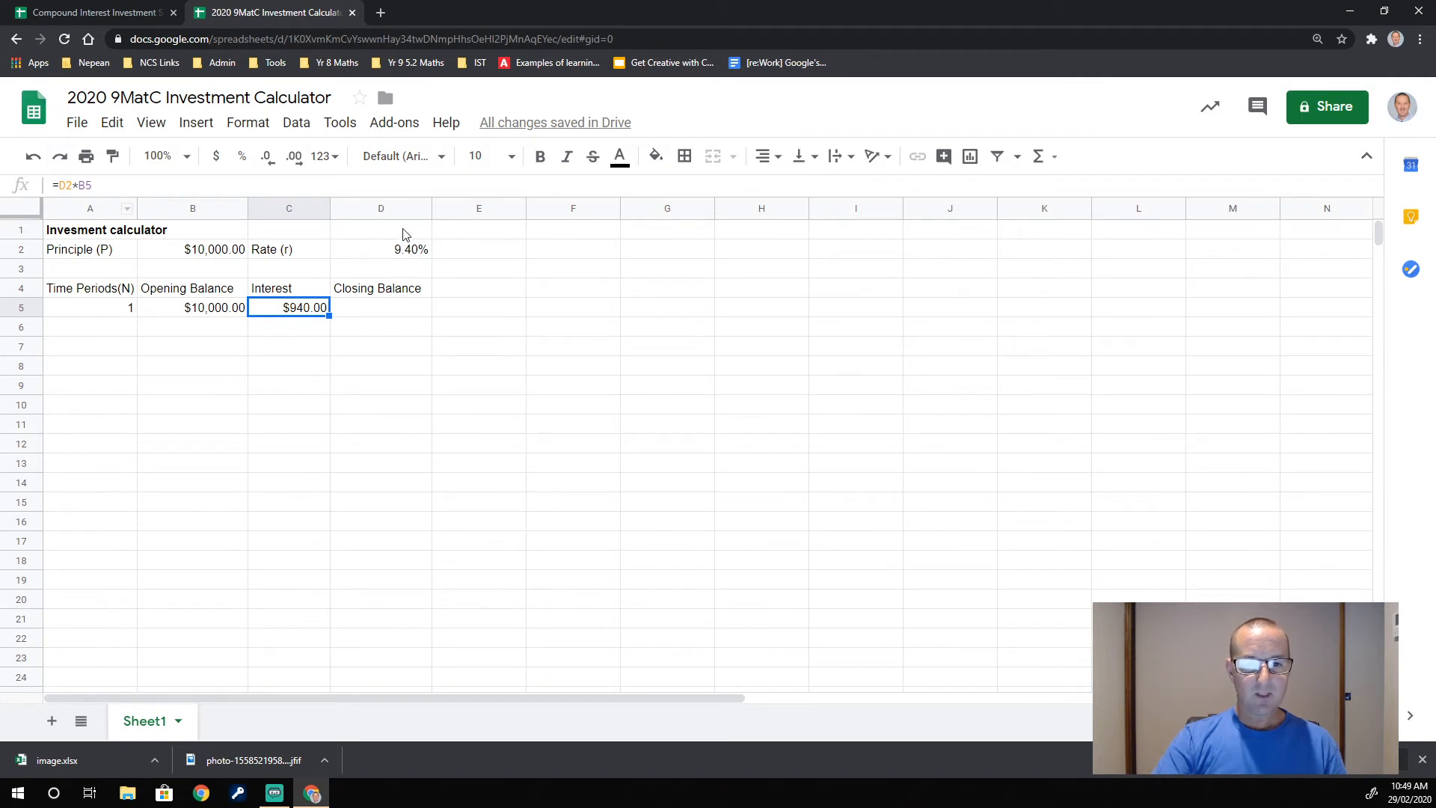
Make the rate reference absolute in the first period's interest formula in C5, giving =$D$2*B5
left_click(60, 185)
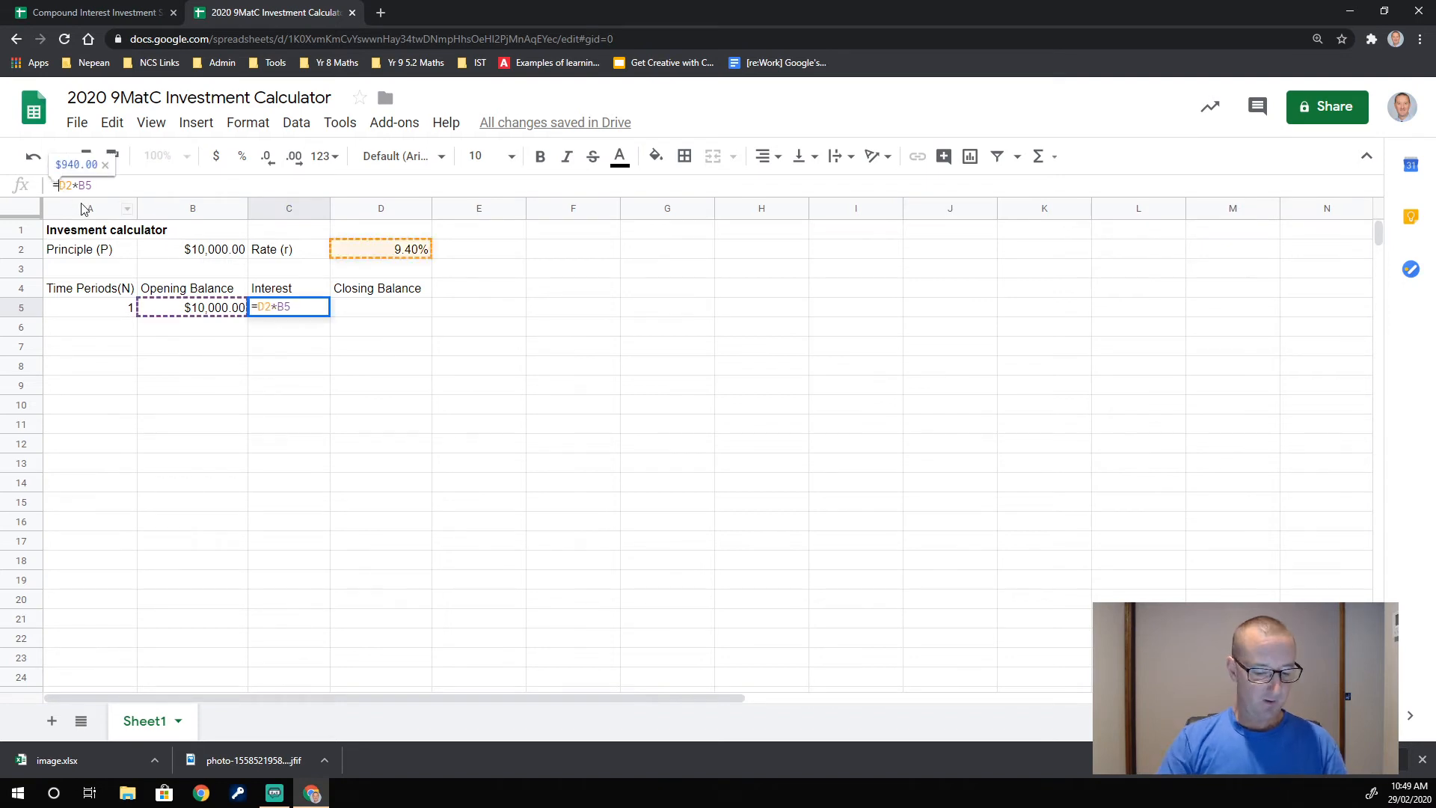
type("$D")
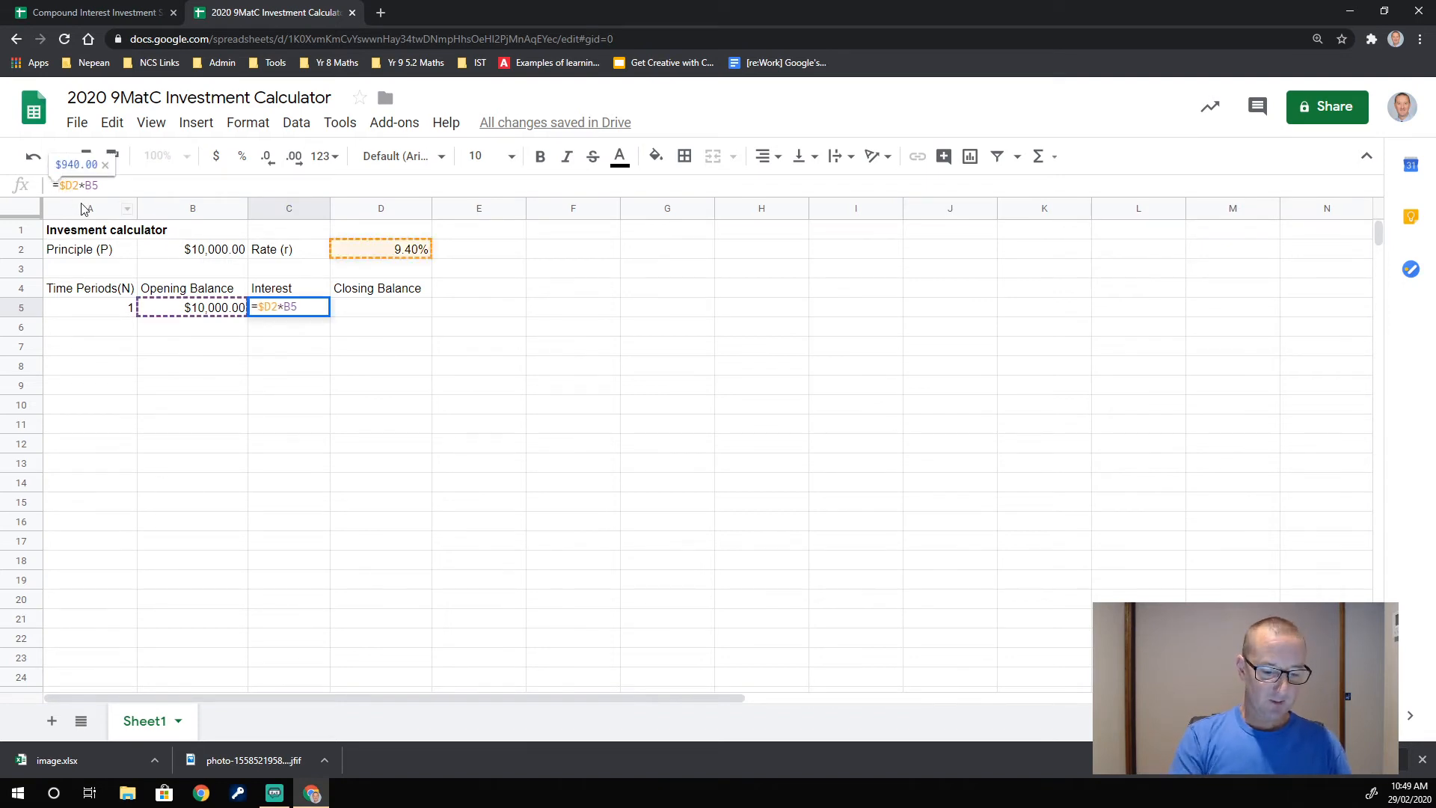
type("$")
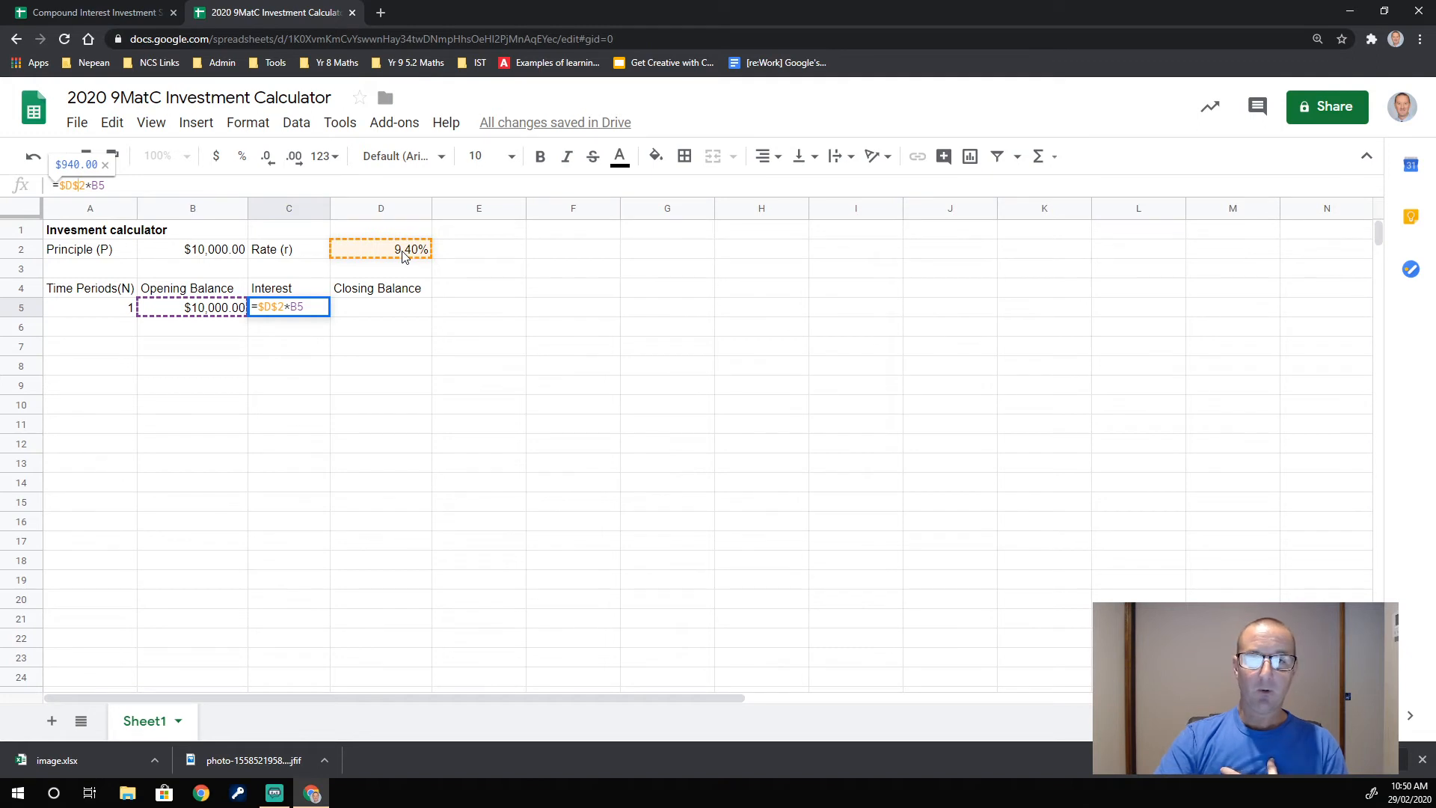
key("Return")
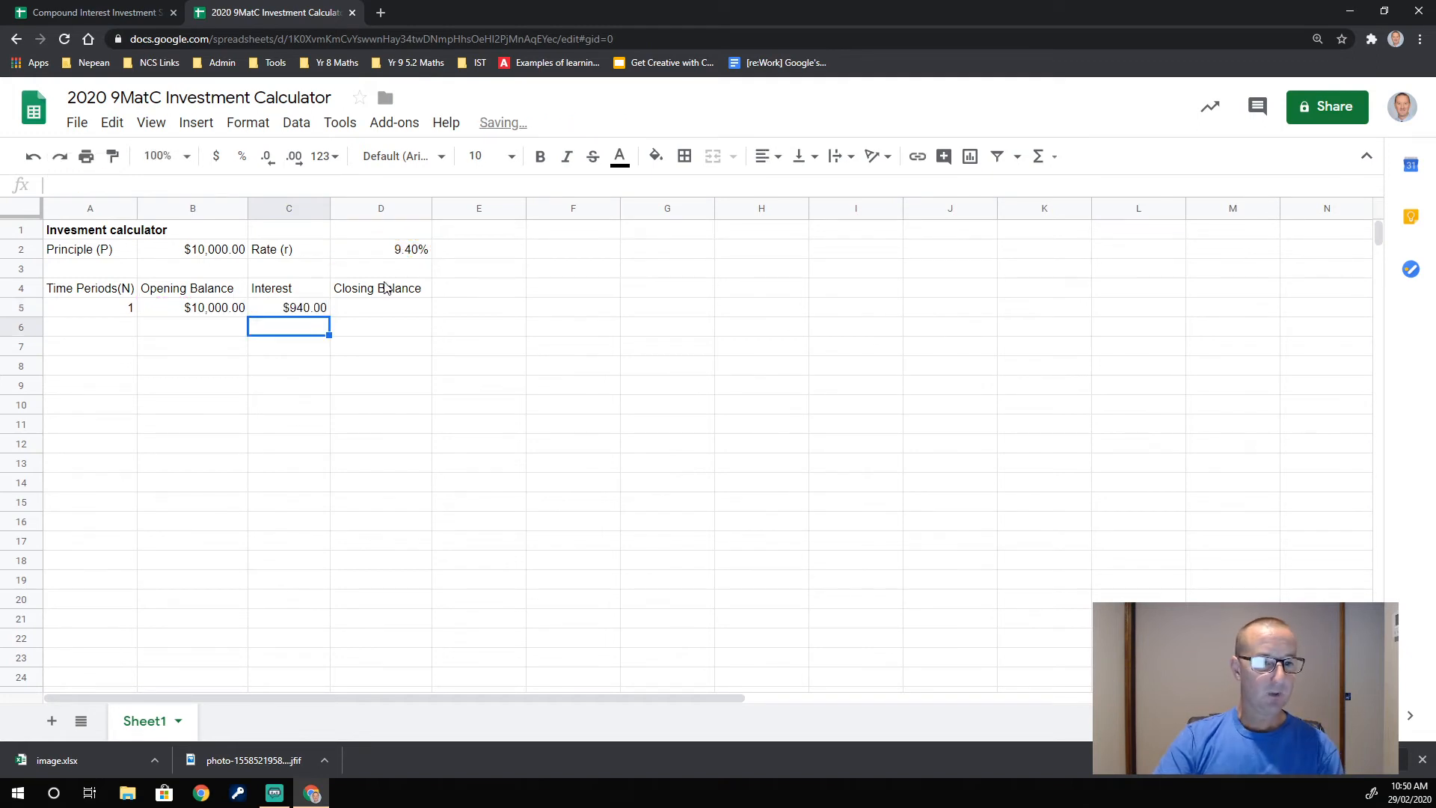
key("Up")
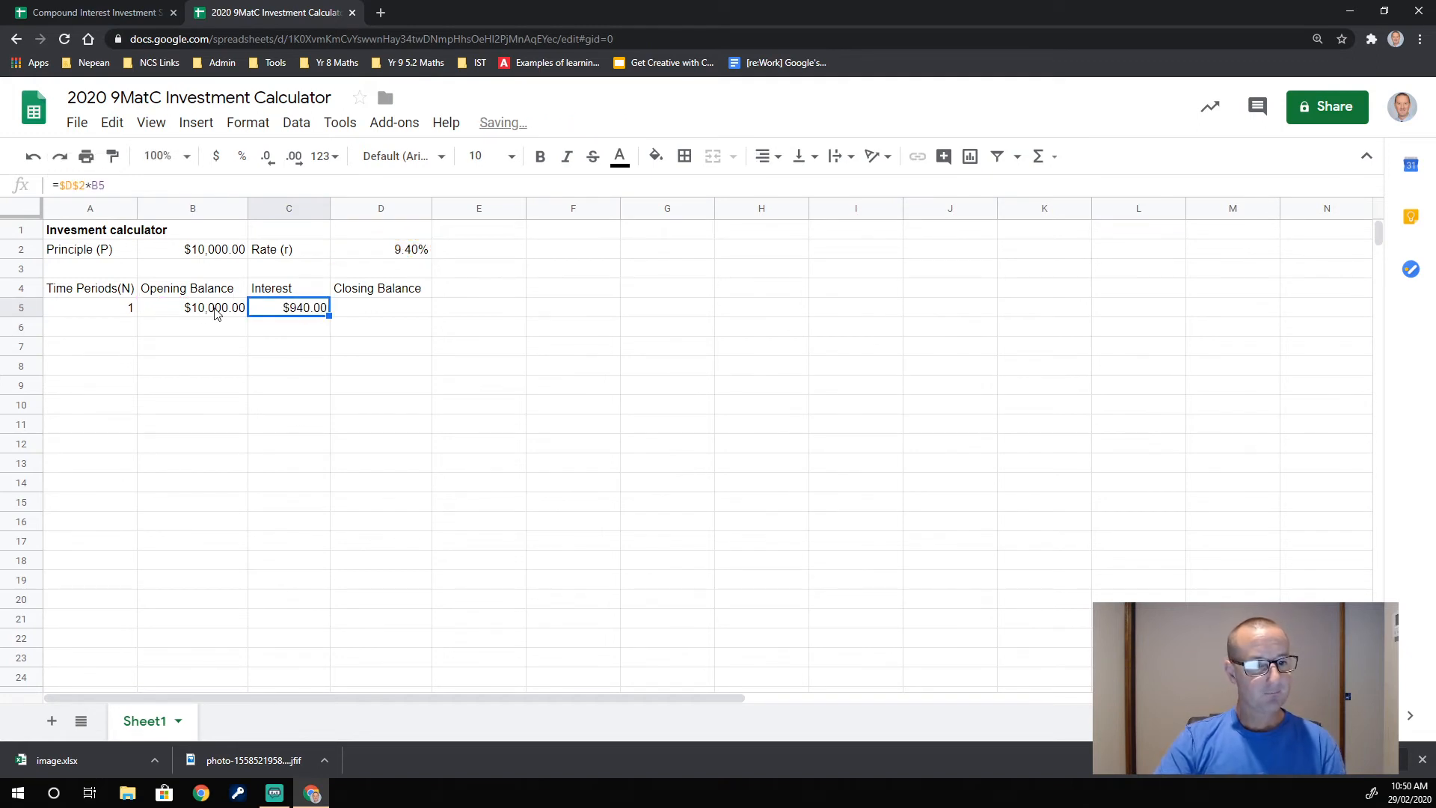
Calculate the first period's closing balance in cell D5 by adding opening balance and interest with =B5+C5
left_click(100, 311)
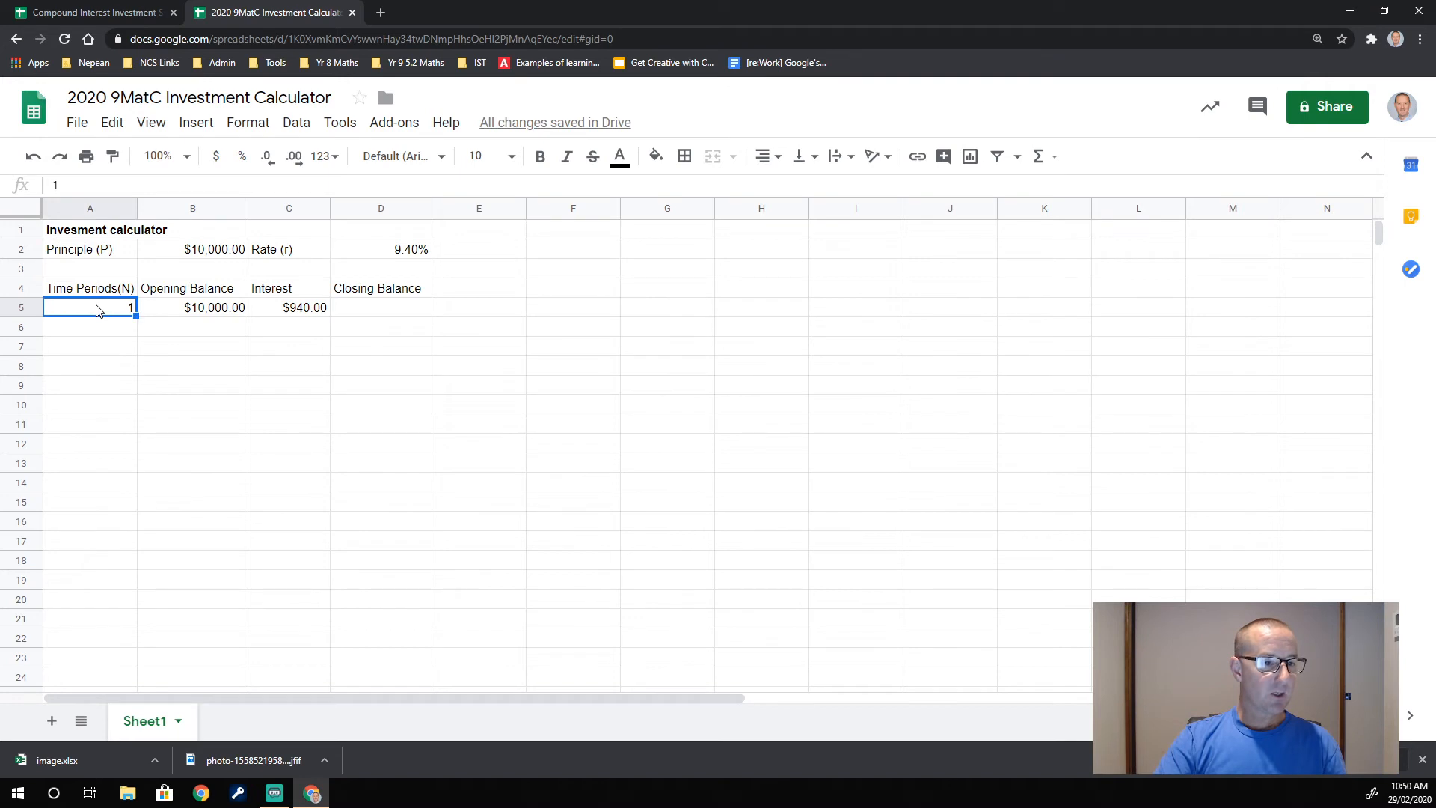
left_click(199, 317)
left_click(276, 315)
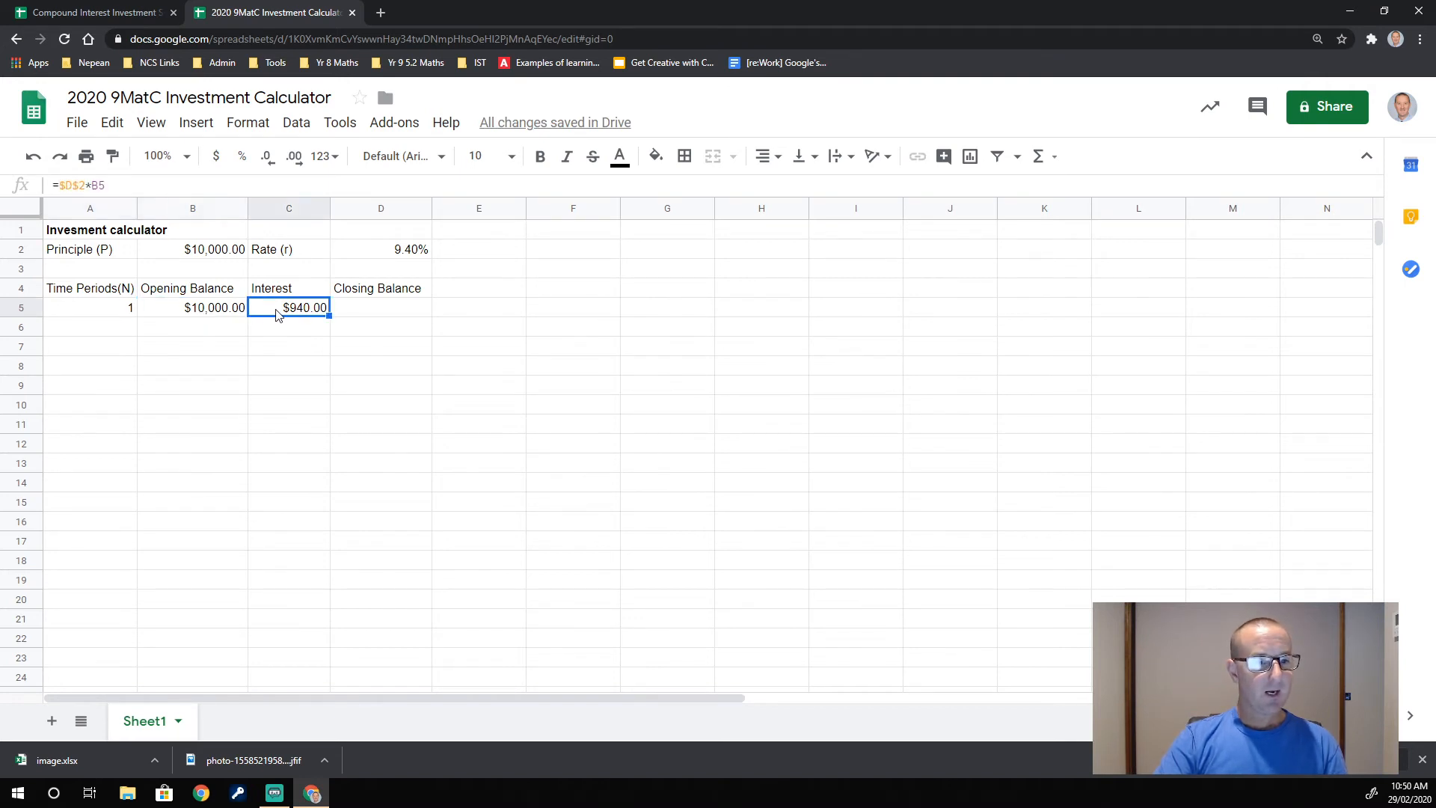
left_click(377, 315)
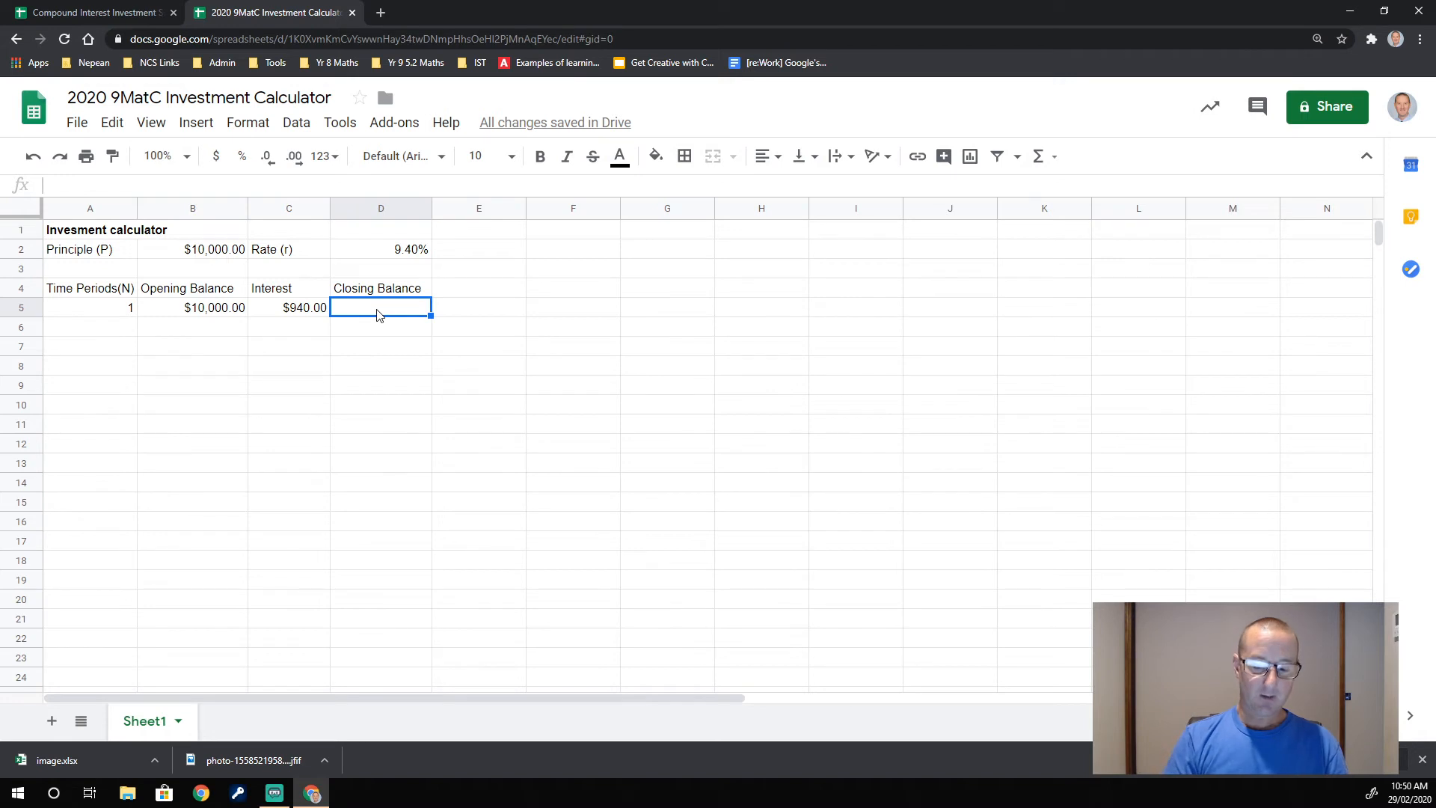
type("=")
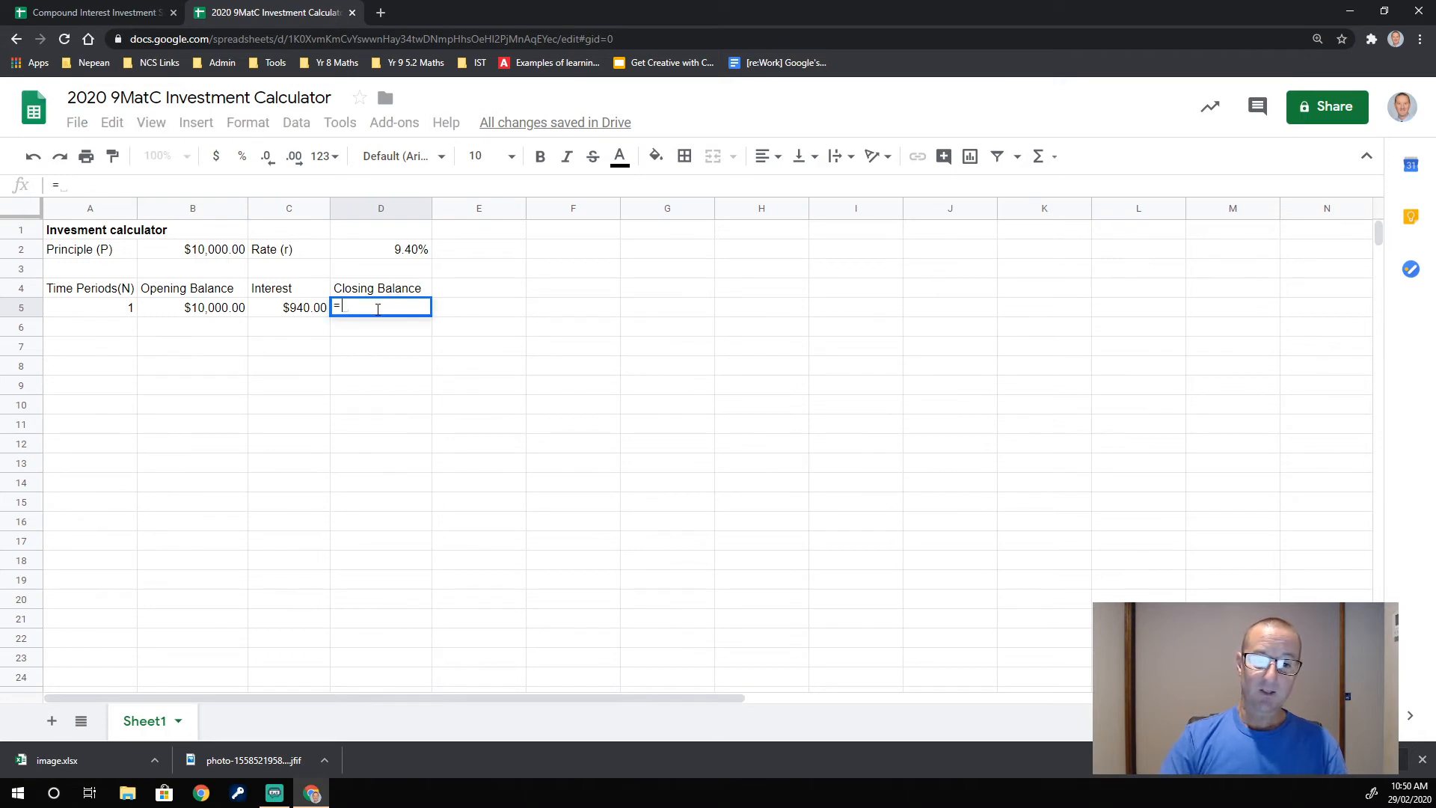
left_click(212, 307)
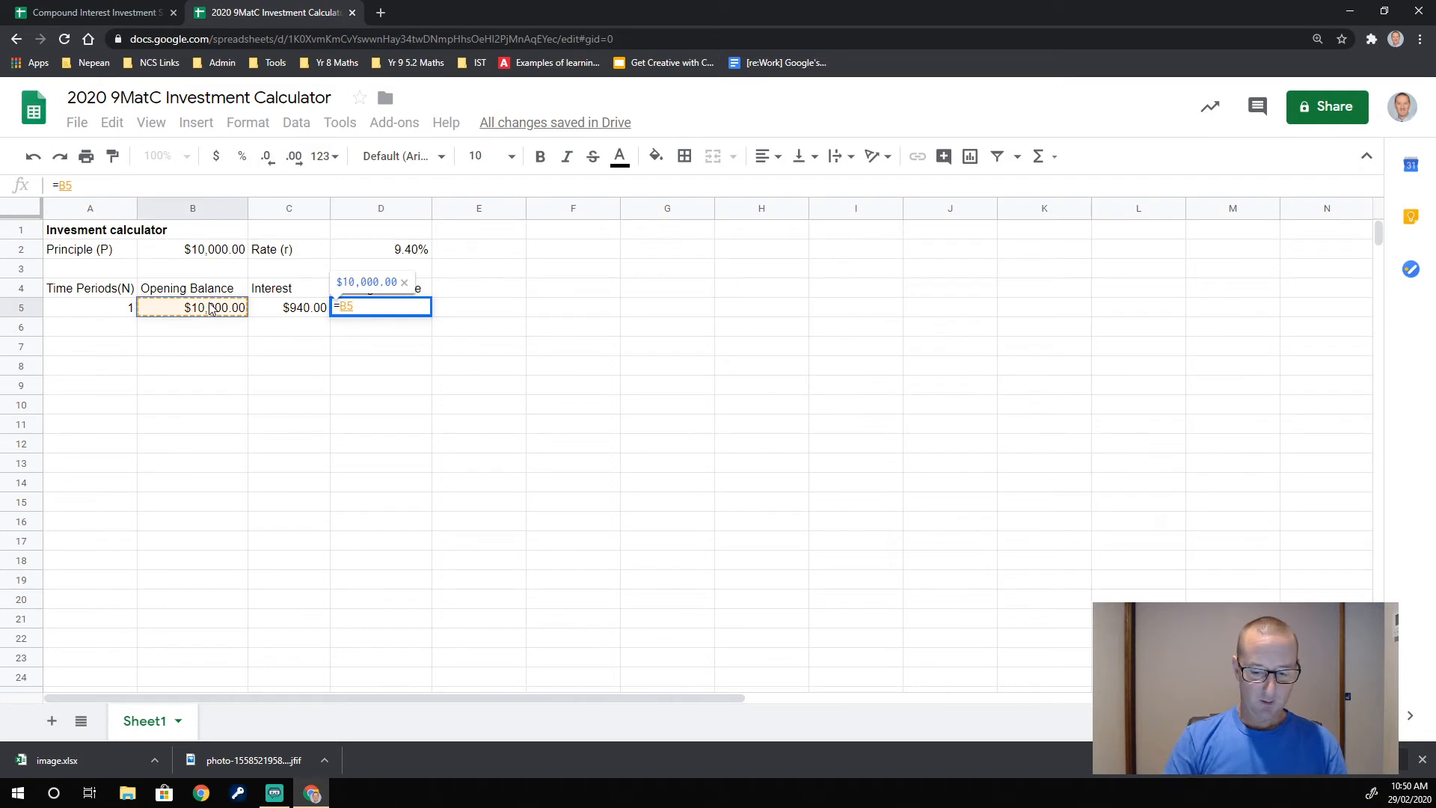
type("+")
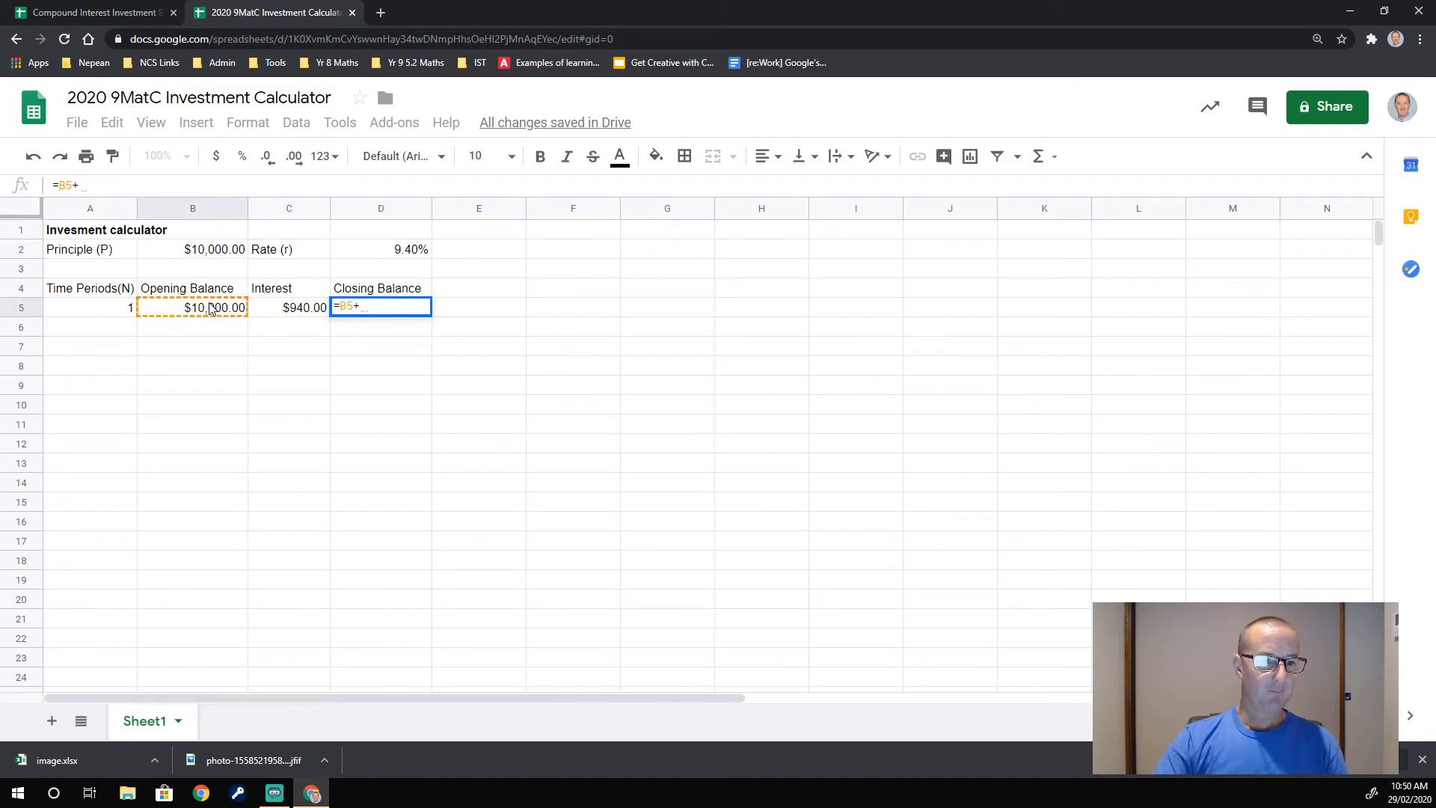
left_click(292, 314)
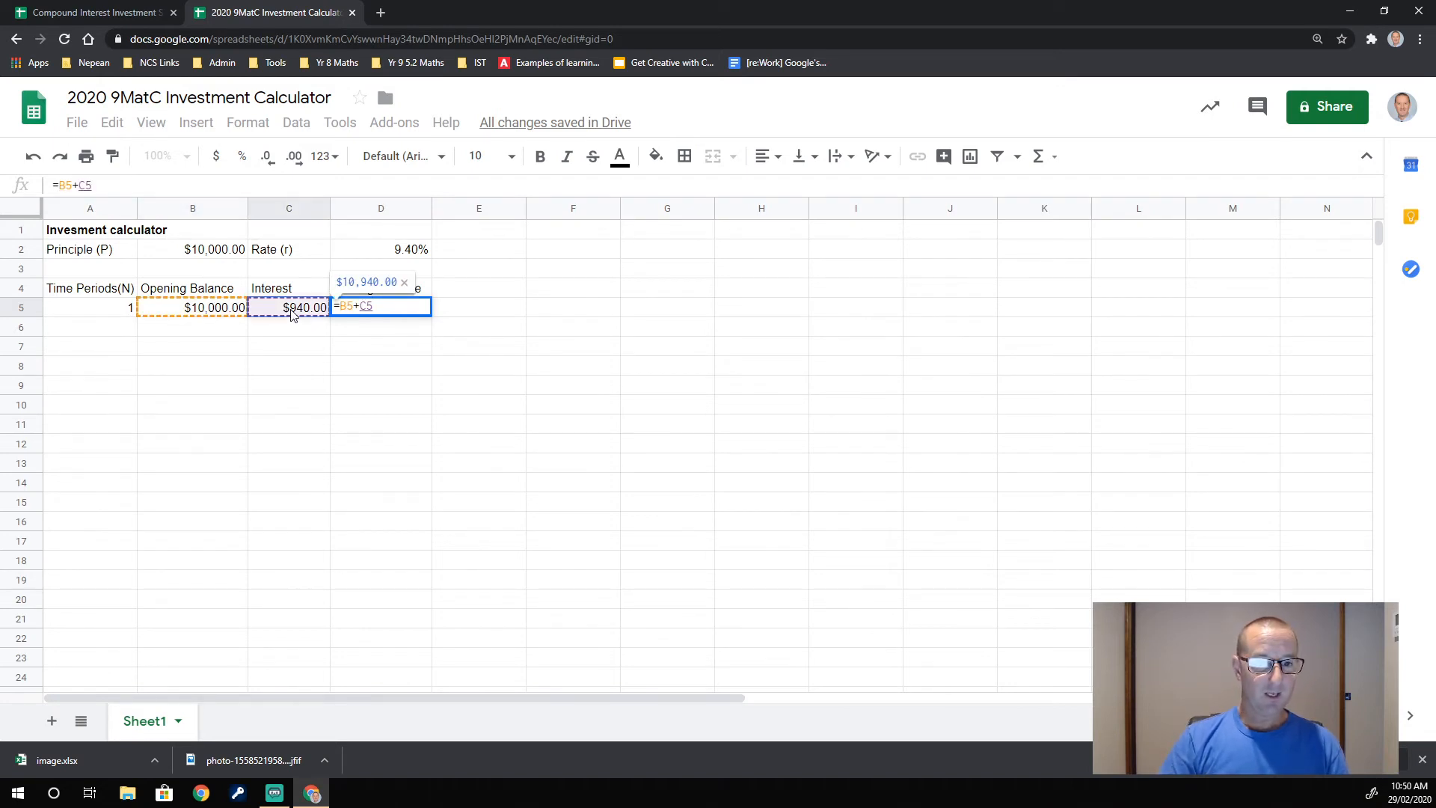
key("Return")
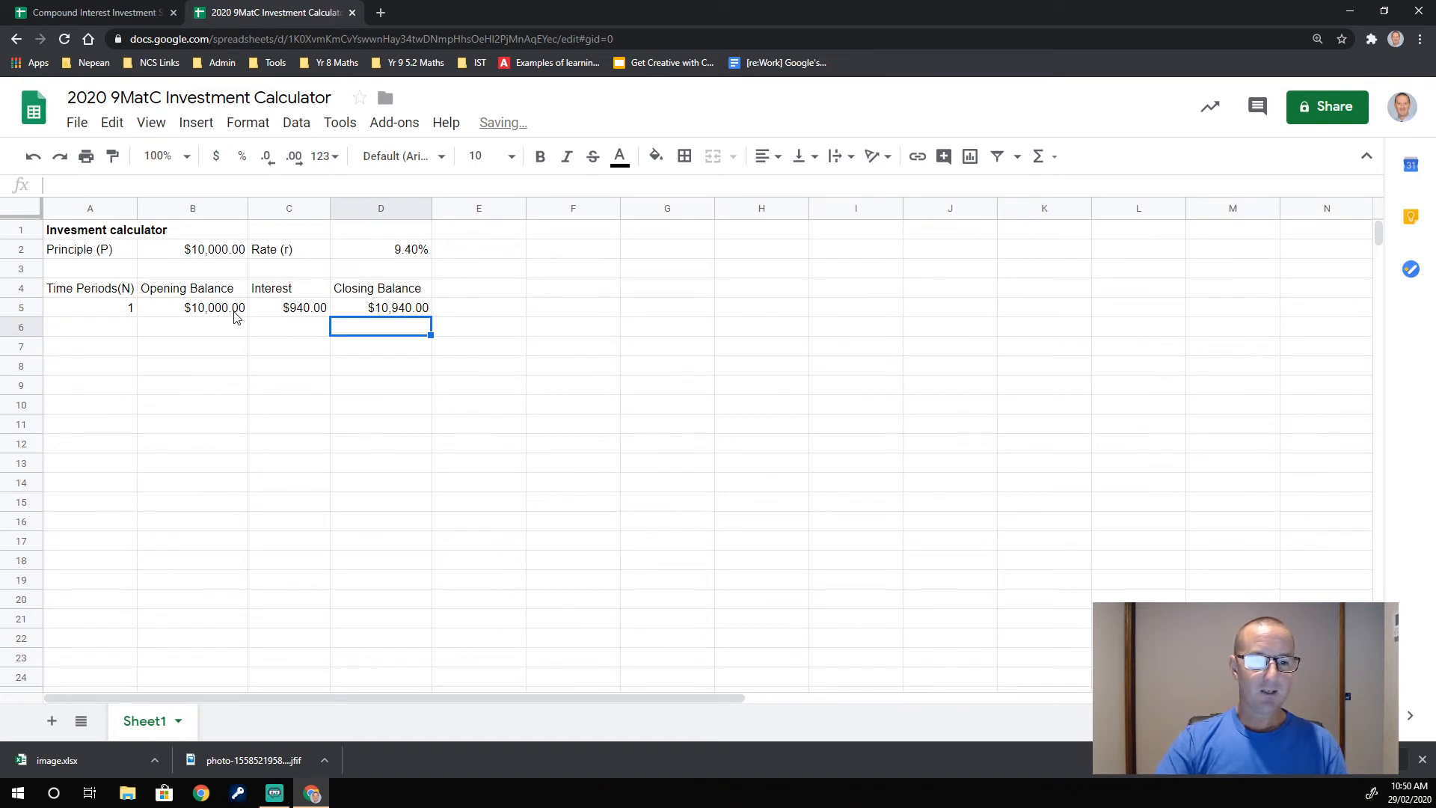
left_click(373, 310)
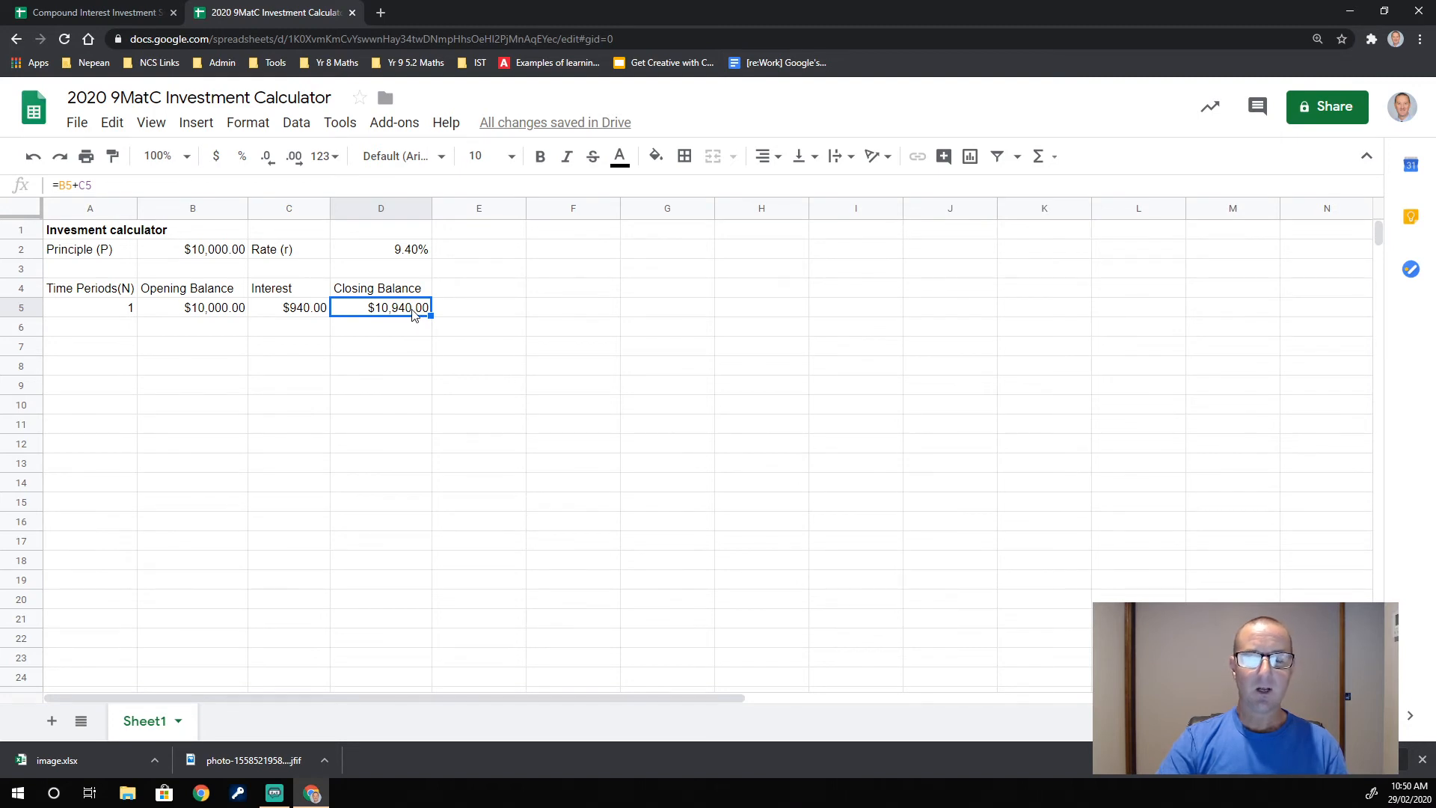
left_click(298, 320)
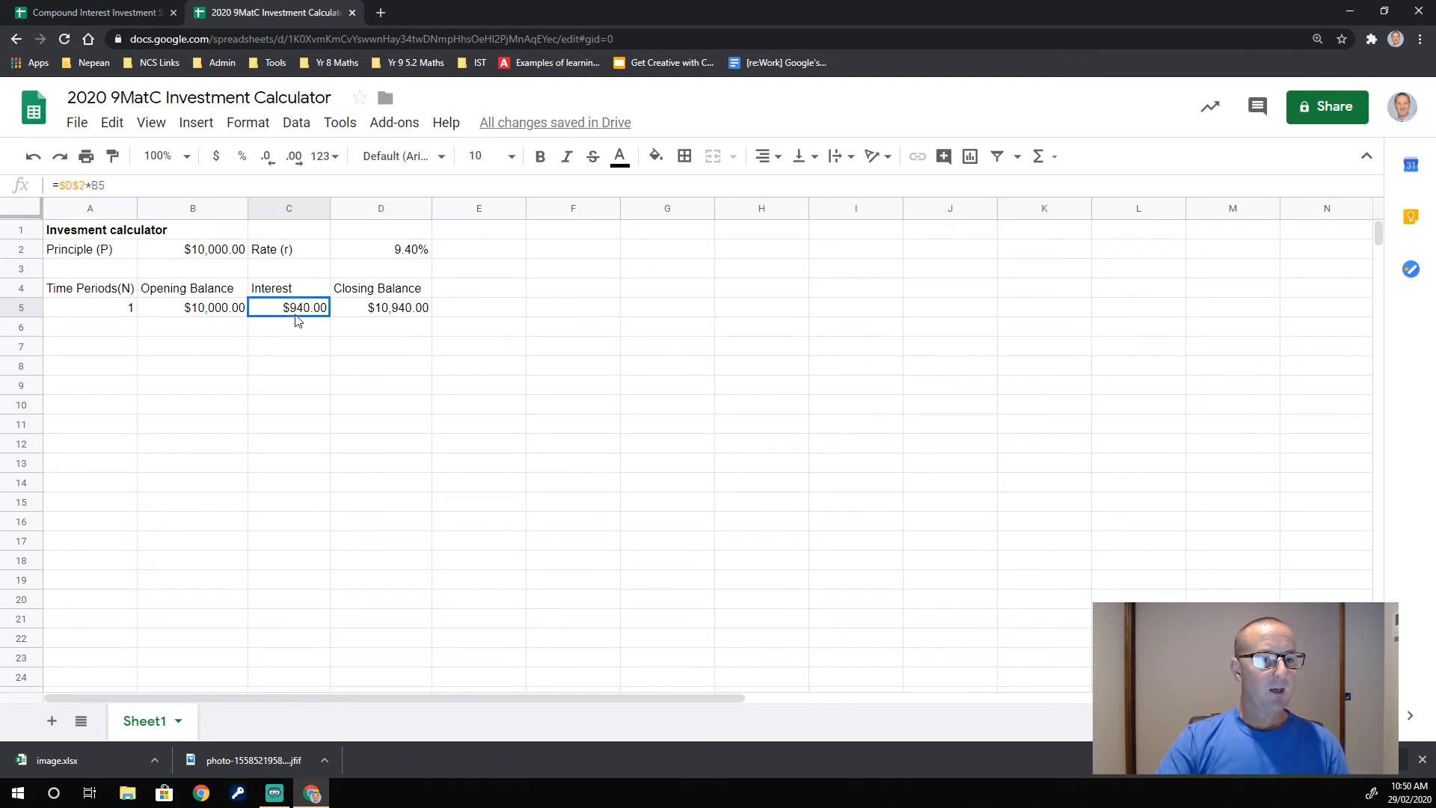
Enter the second time period in cell A6 as one more than the previous with =A5+1
left_click(93, 331)
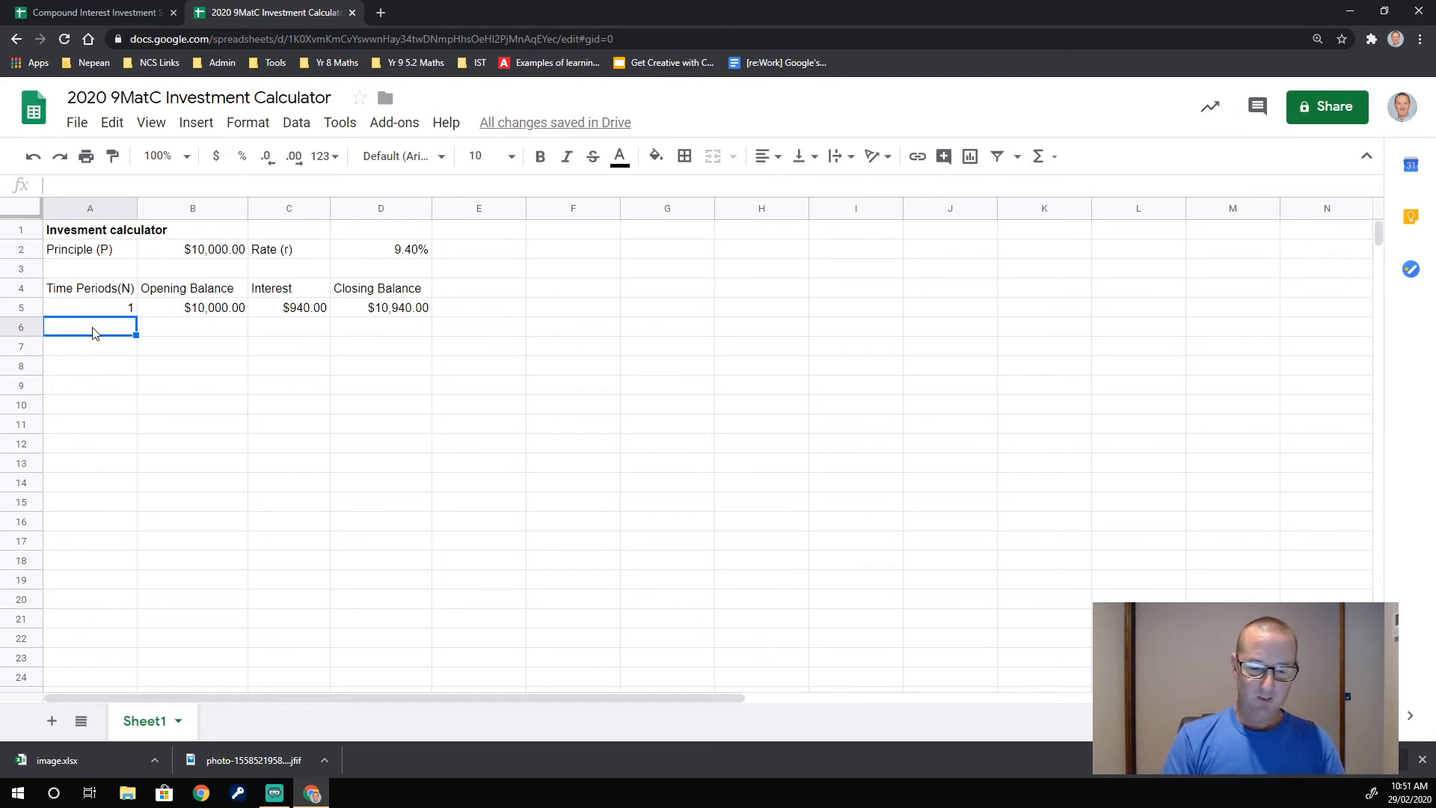
type("=")
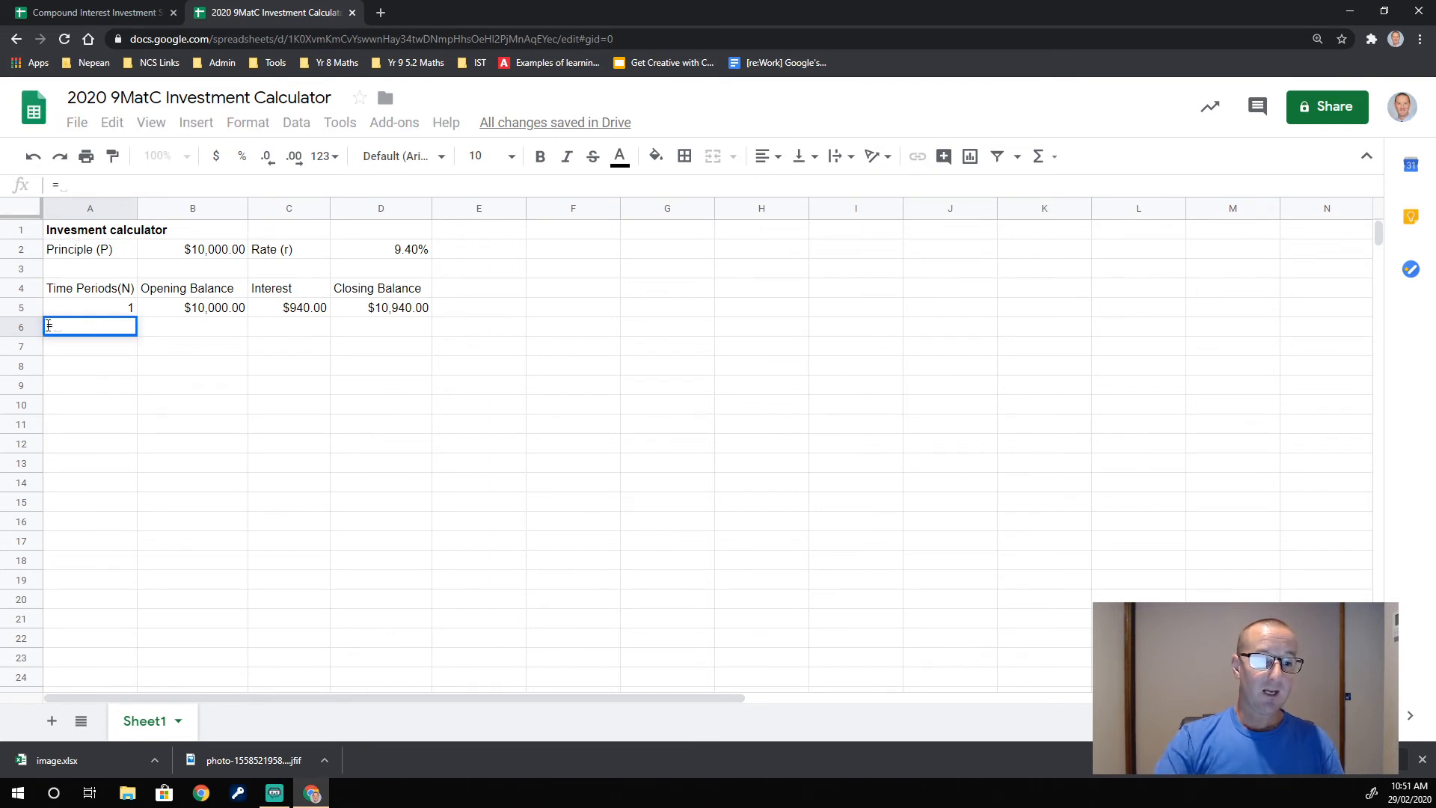
left_click(112, 311)
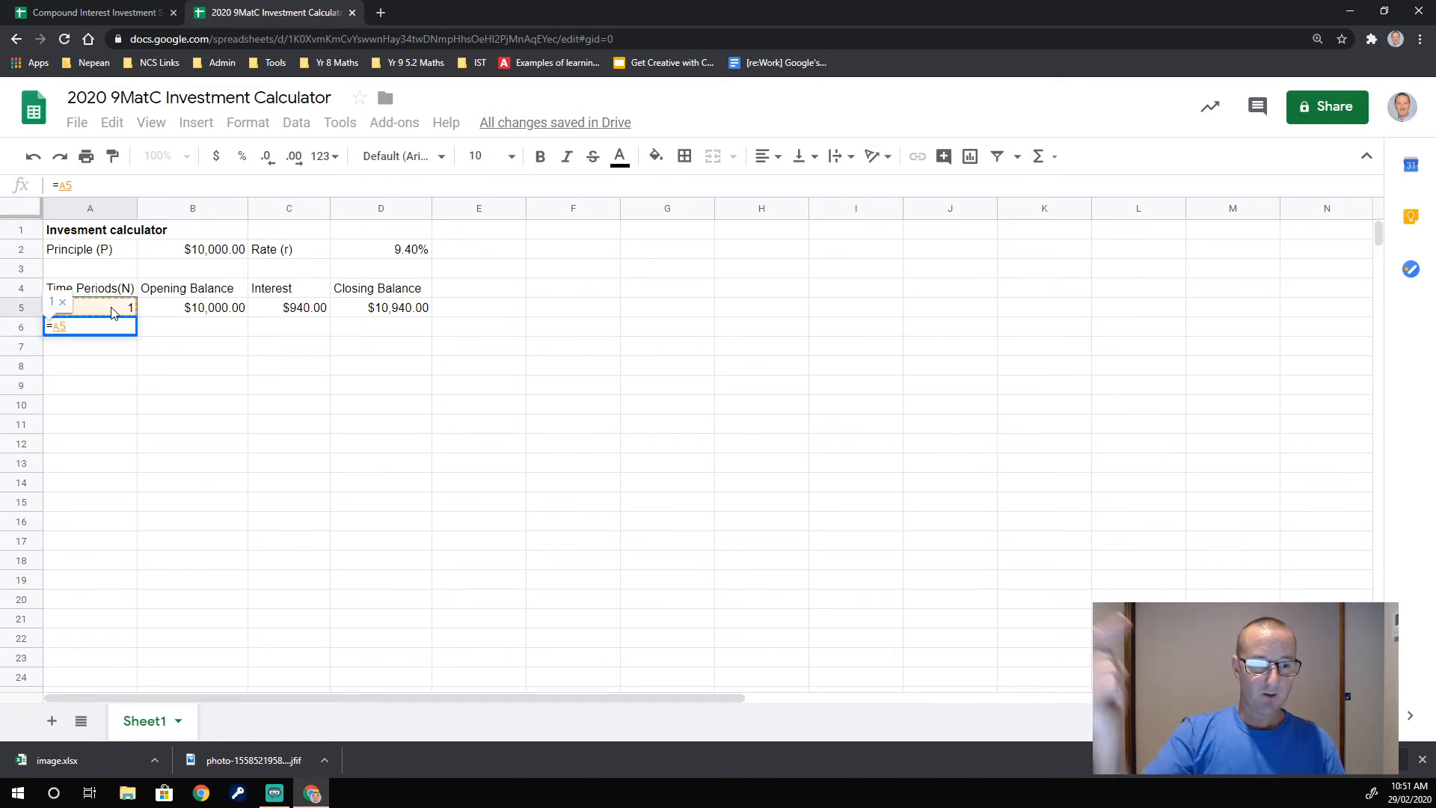
type("+1")
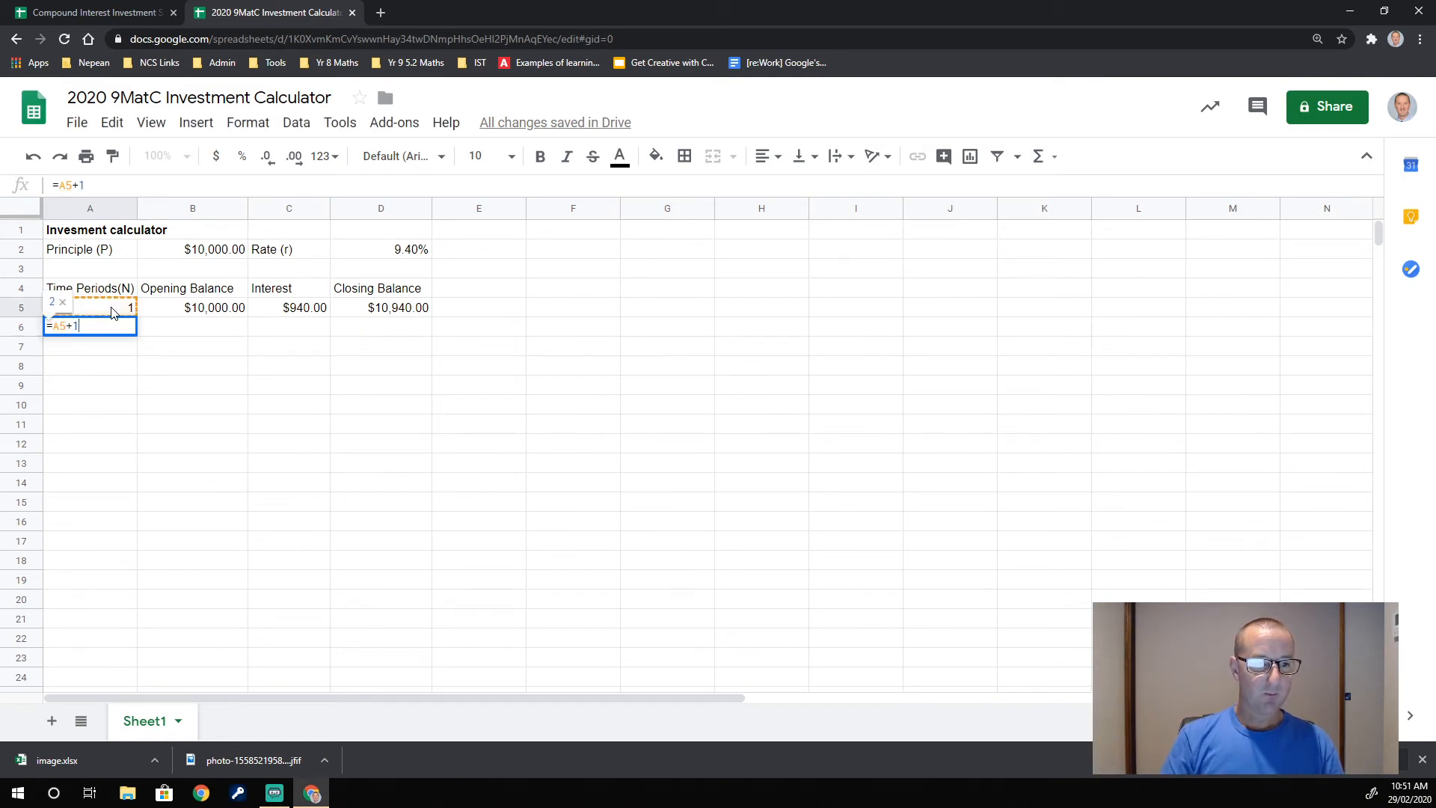
key("Return")
key("Up")
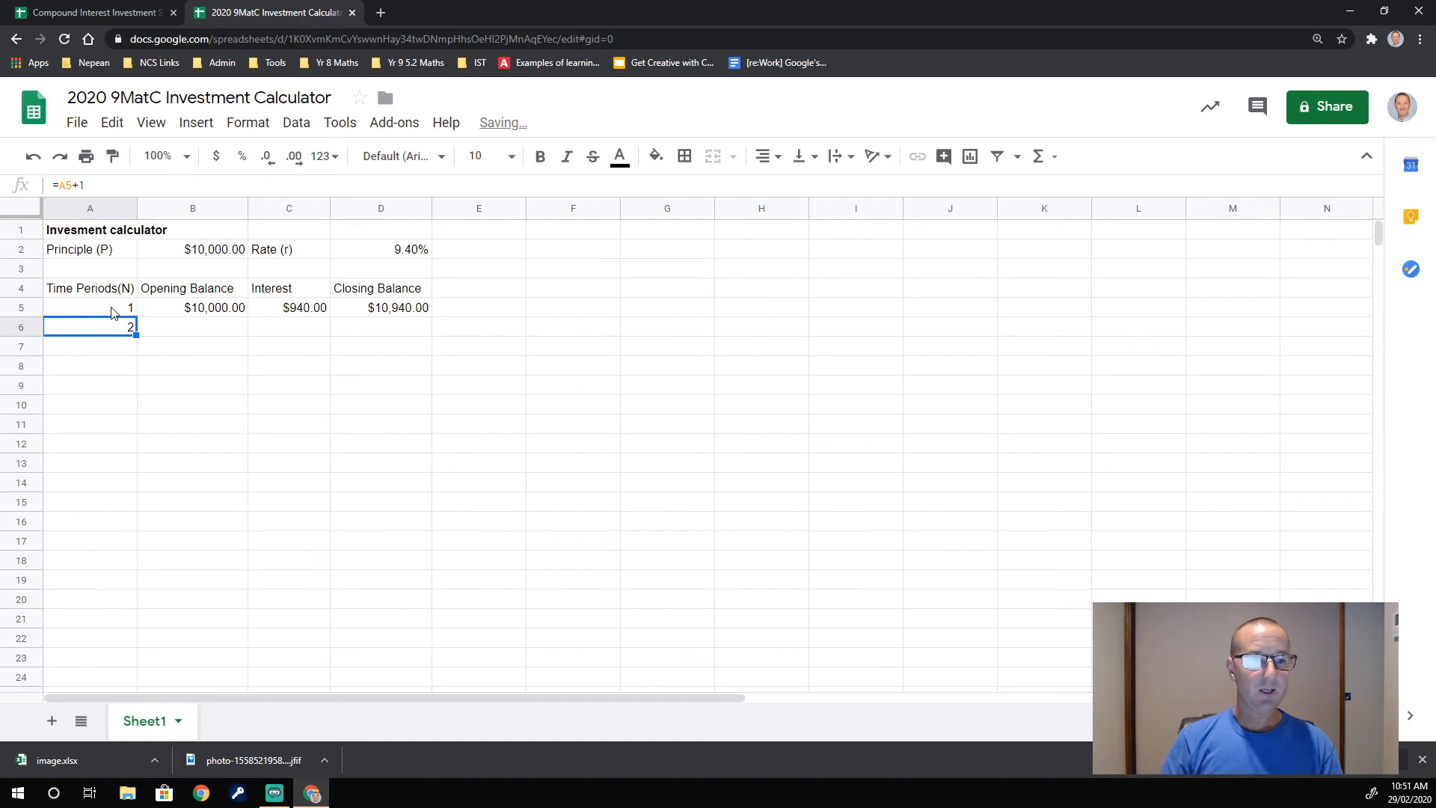
Link the second period's opening balance in B6 to the previous closing balance with =D5
key("Right")
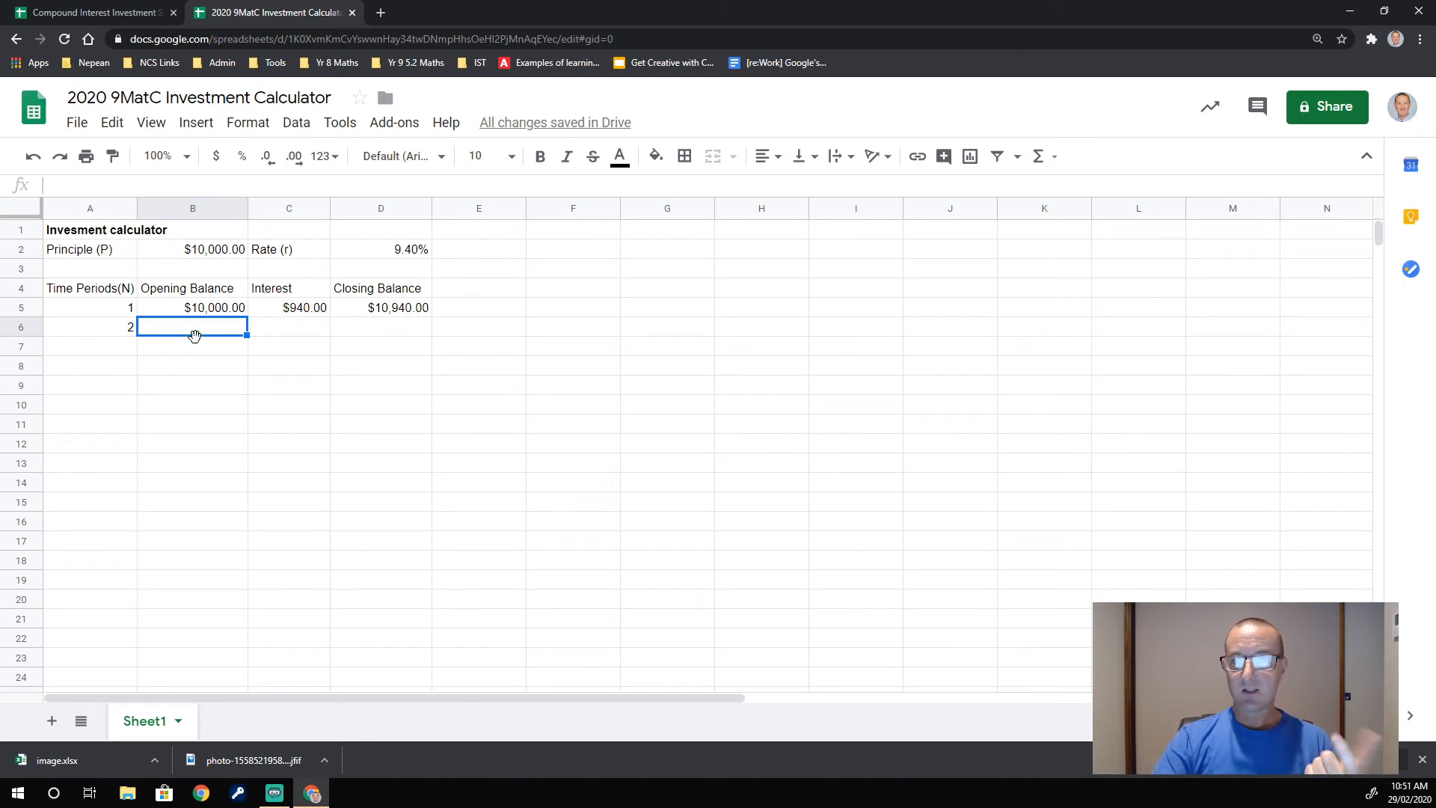
left_click(395, 306)
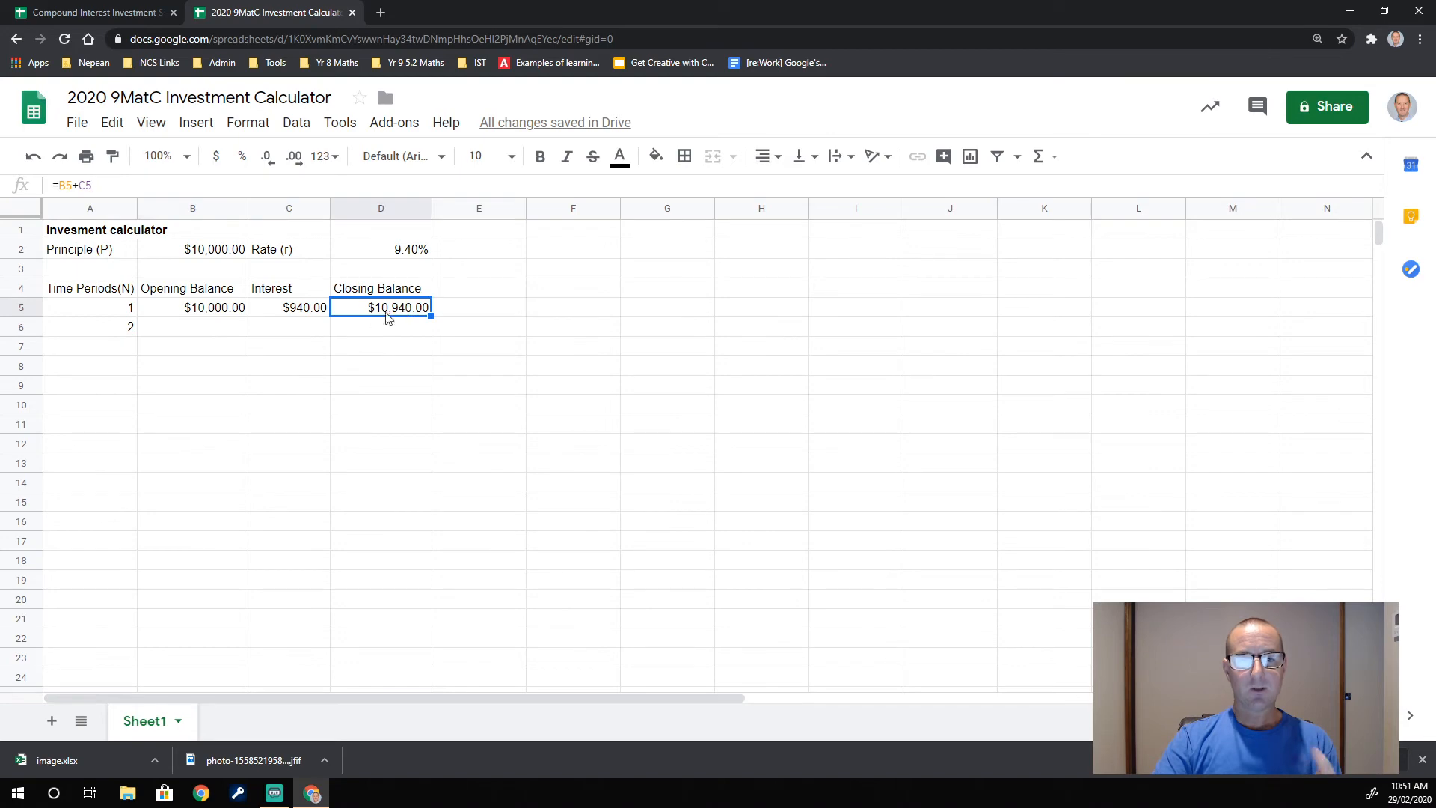
left_click(226, 336)
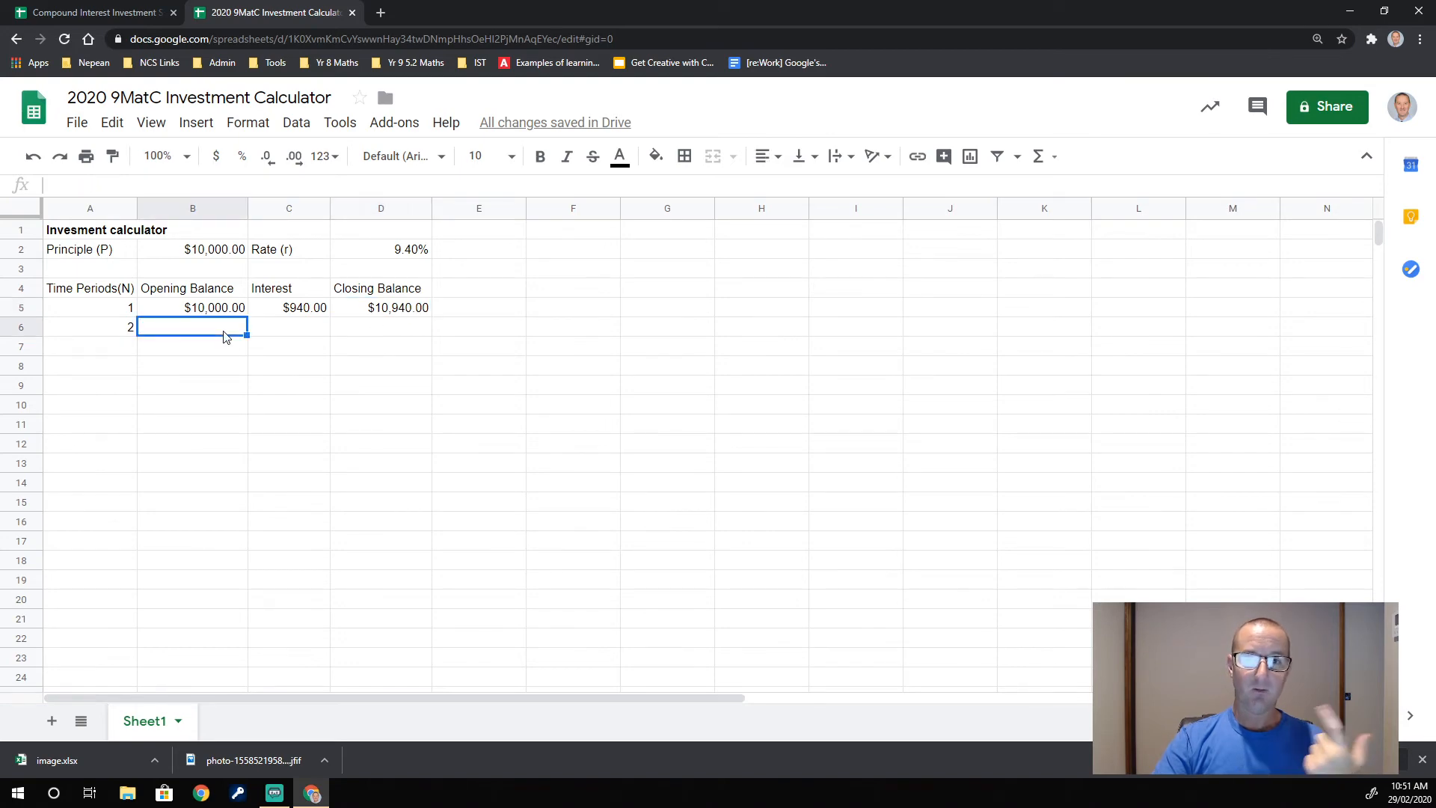
type("=")
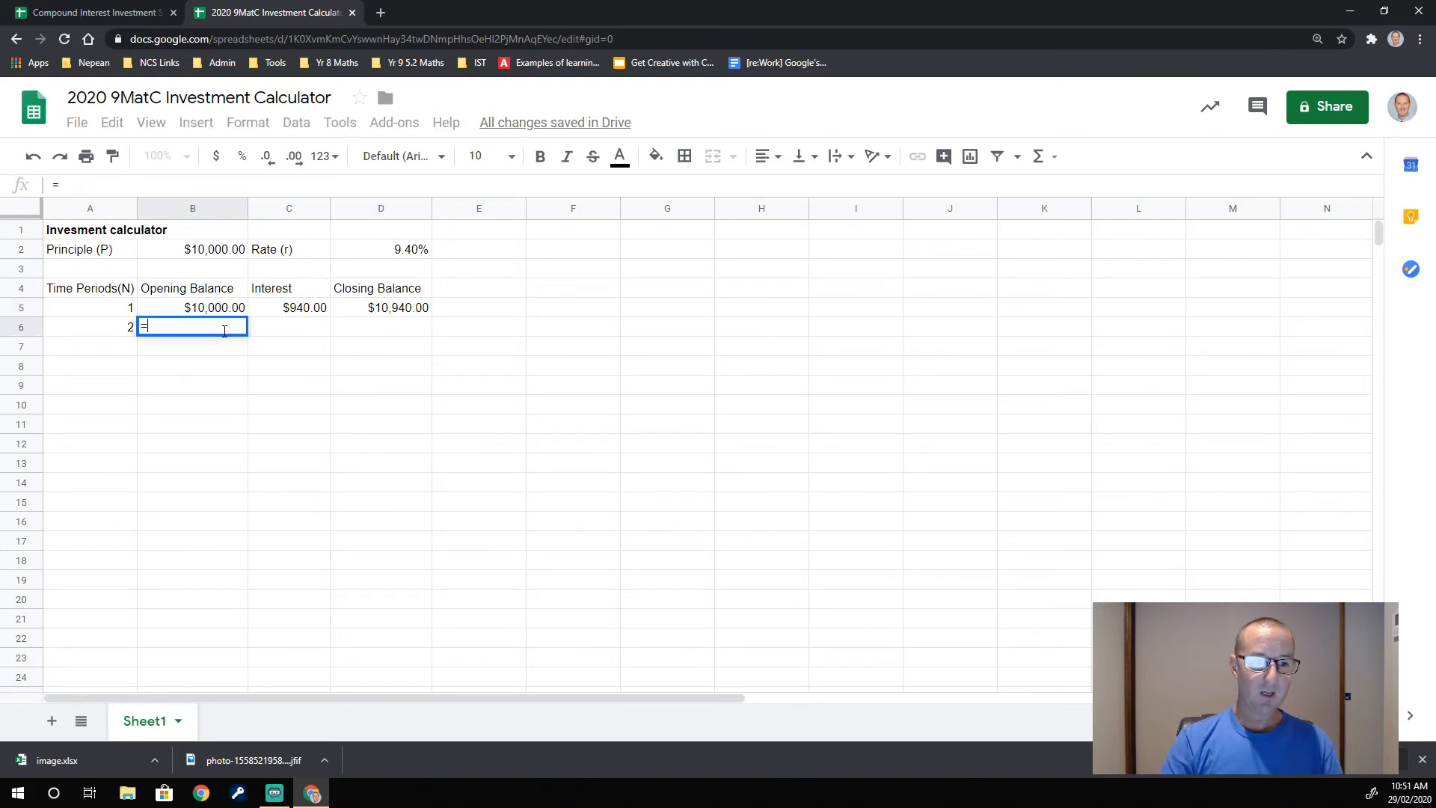
left_click(396, 307)
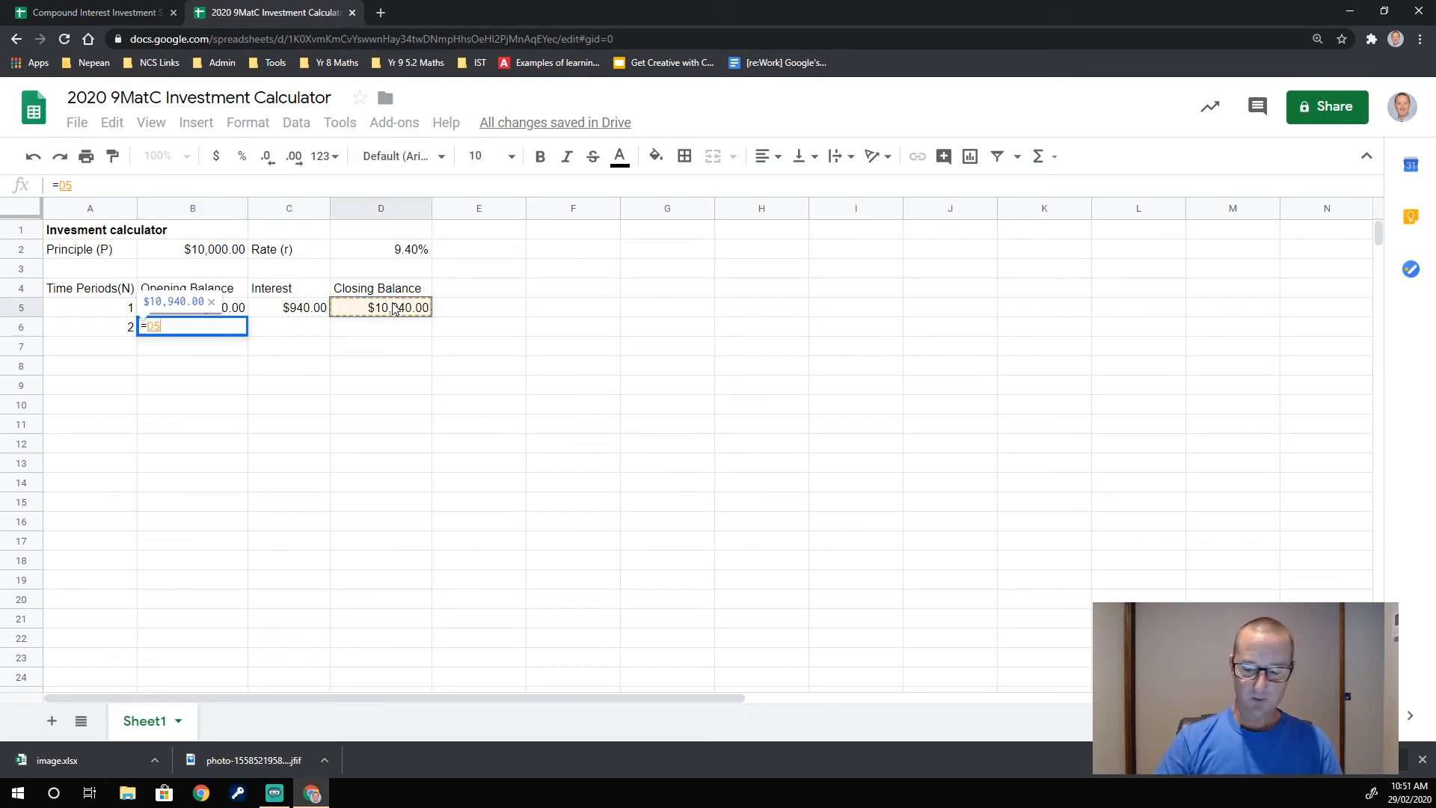
key("Return")
key("Up")
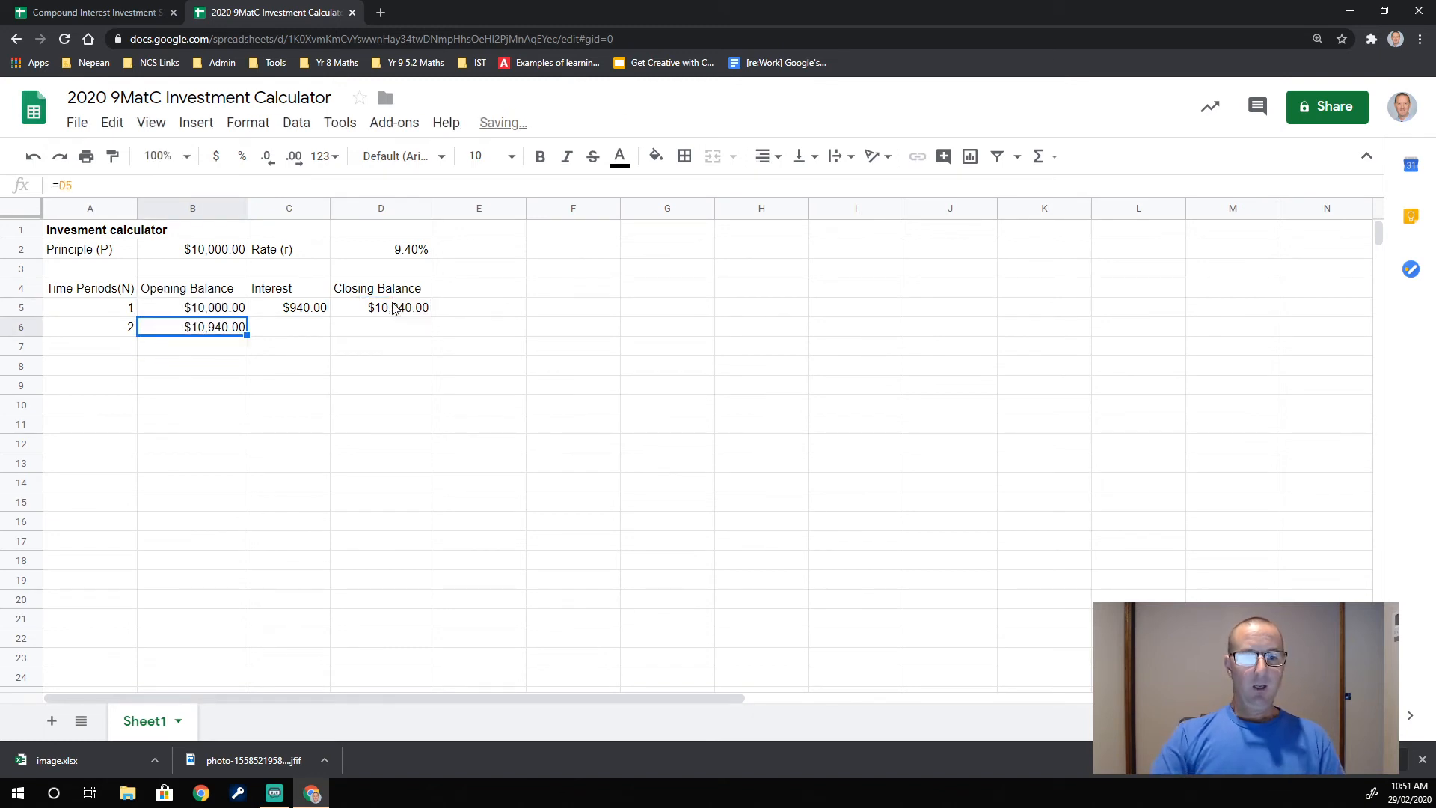
Fill the interest formula in C5 and the closing balance formula in D5 down to row 6
left_click(296, 310)
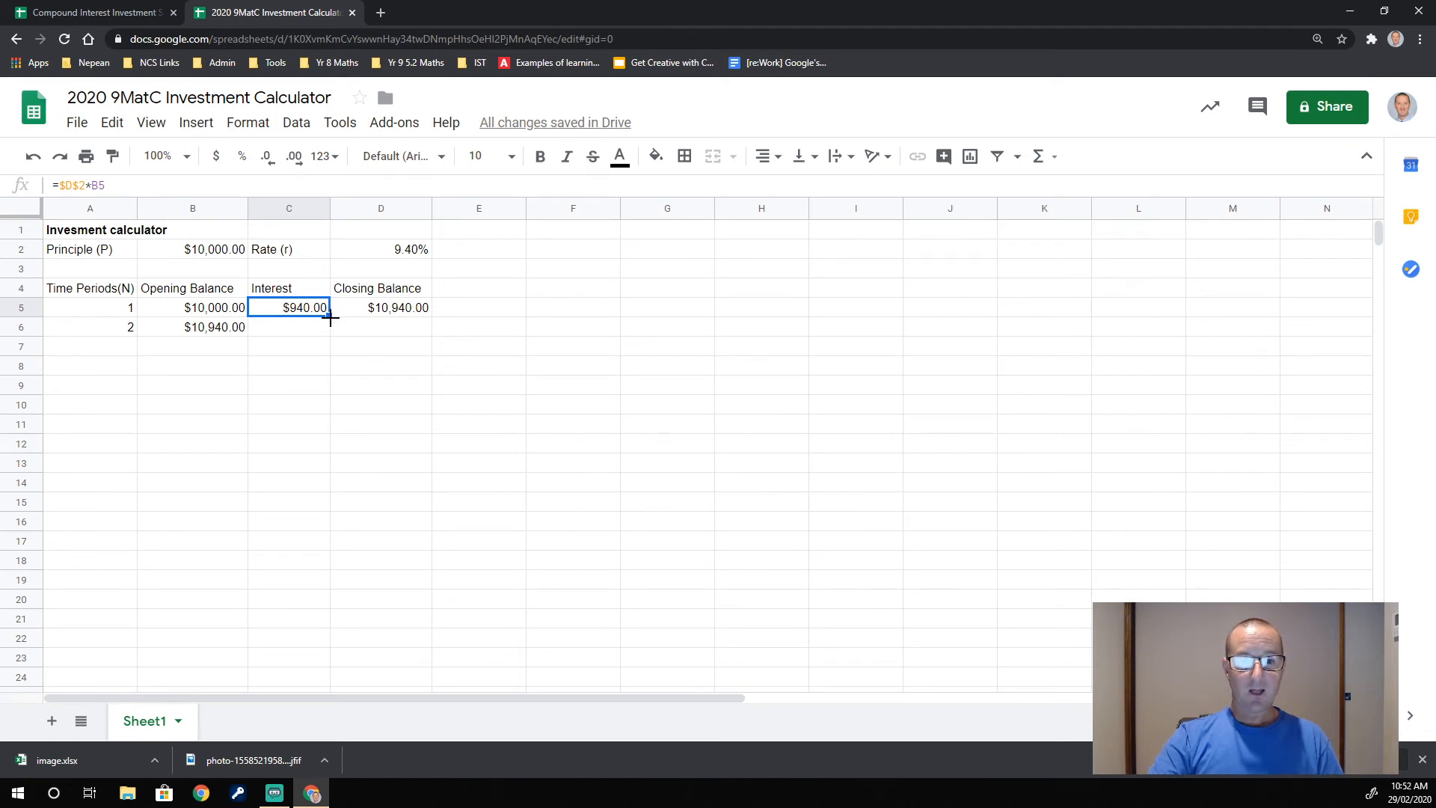
left_click_drag(330, 319, 330, 332)
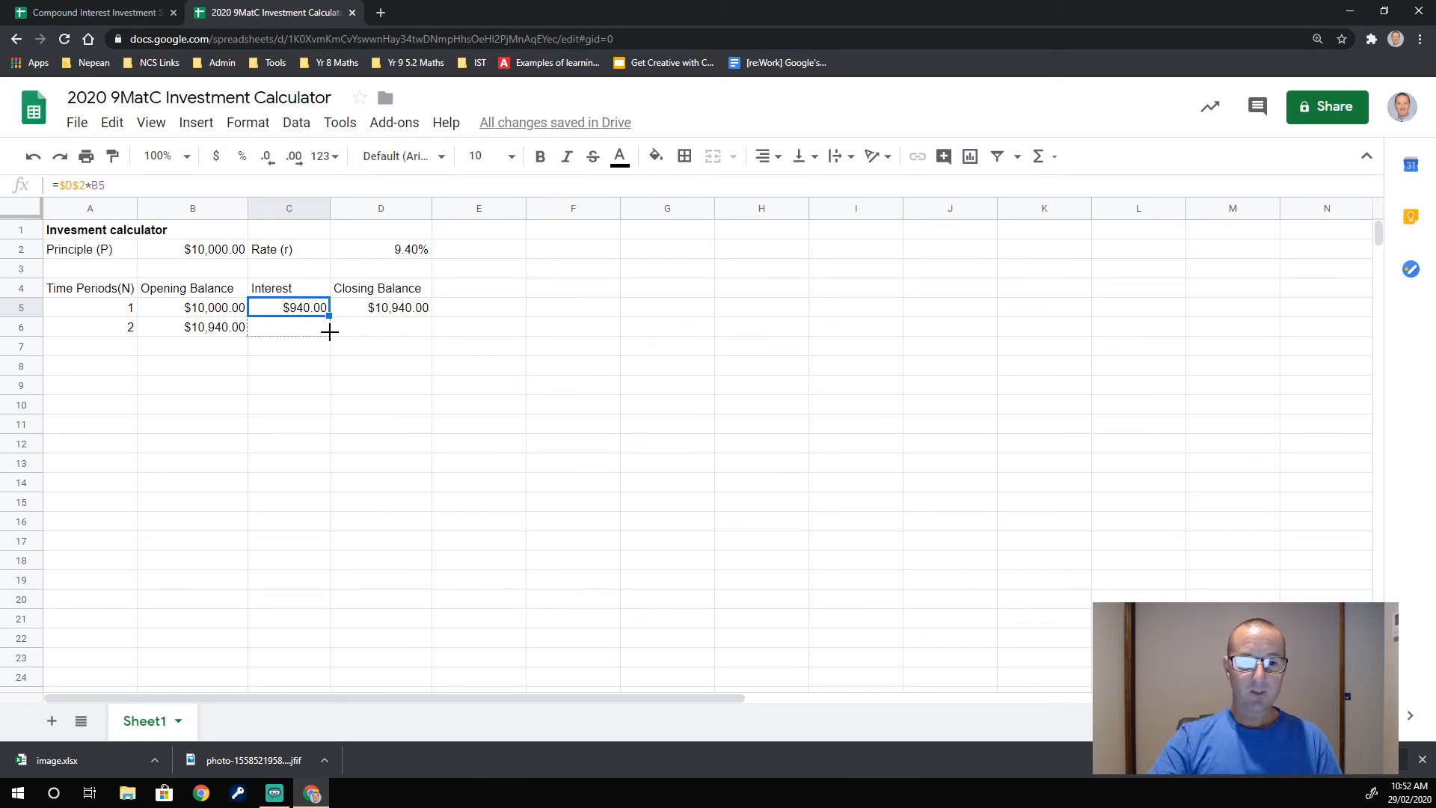
left_click_drag(327, 331, 300, 336)
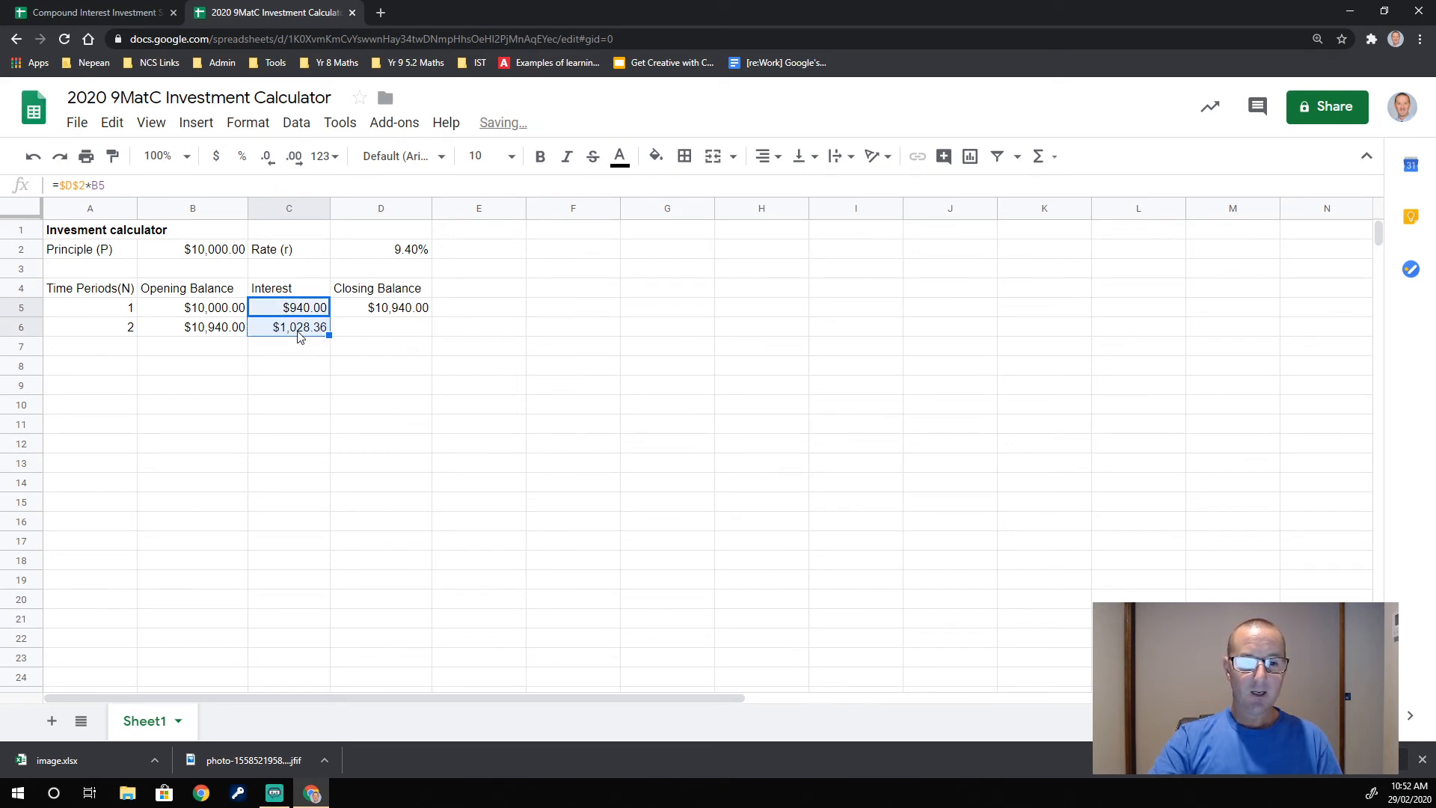
left_click(299, 333)
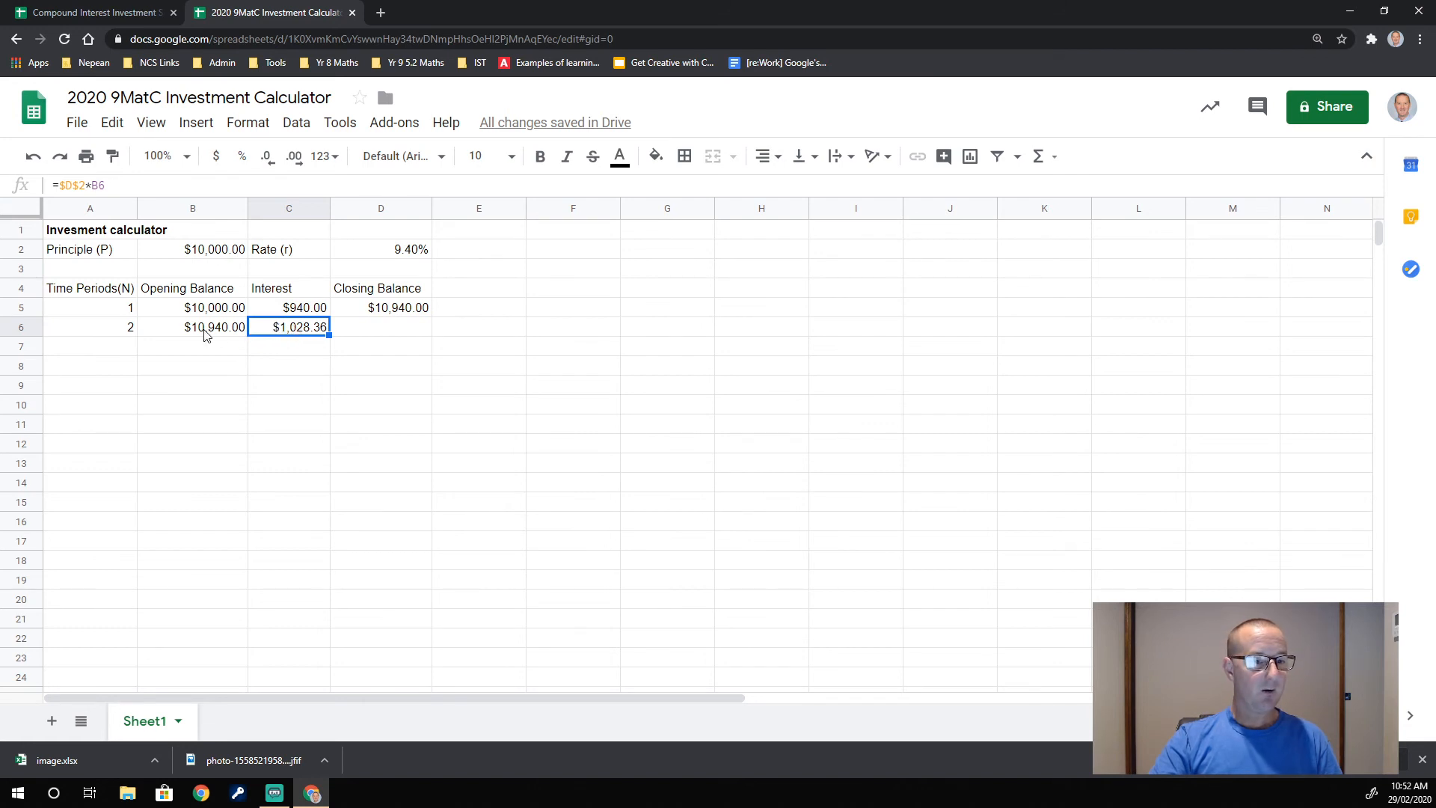
left_click(410, 318)
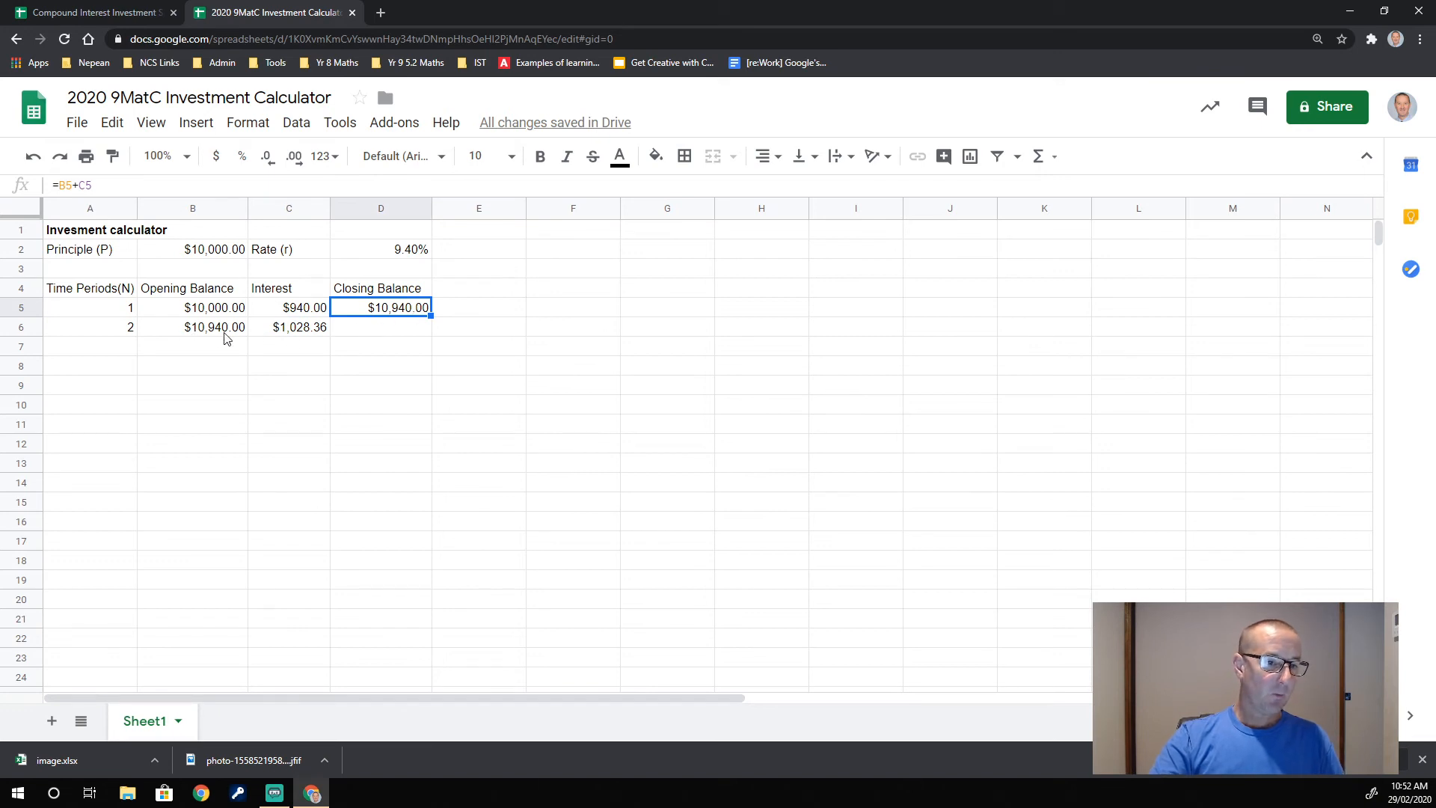
left_click_drag(431, 316, 431, 329)
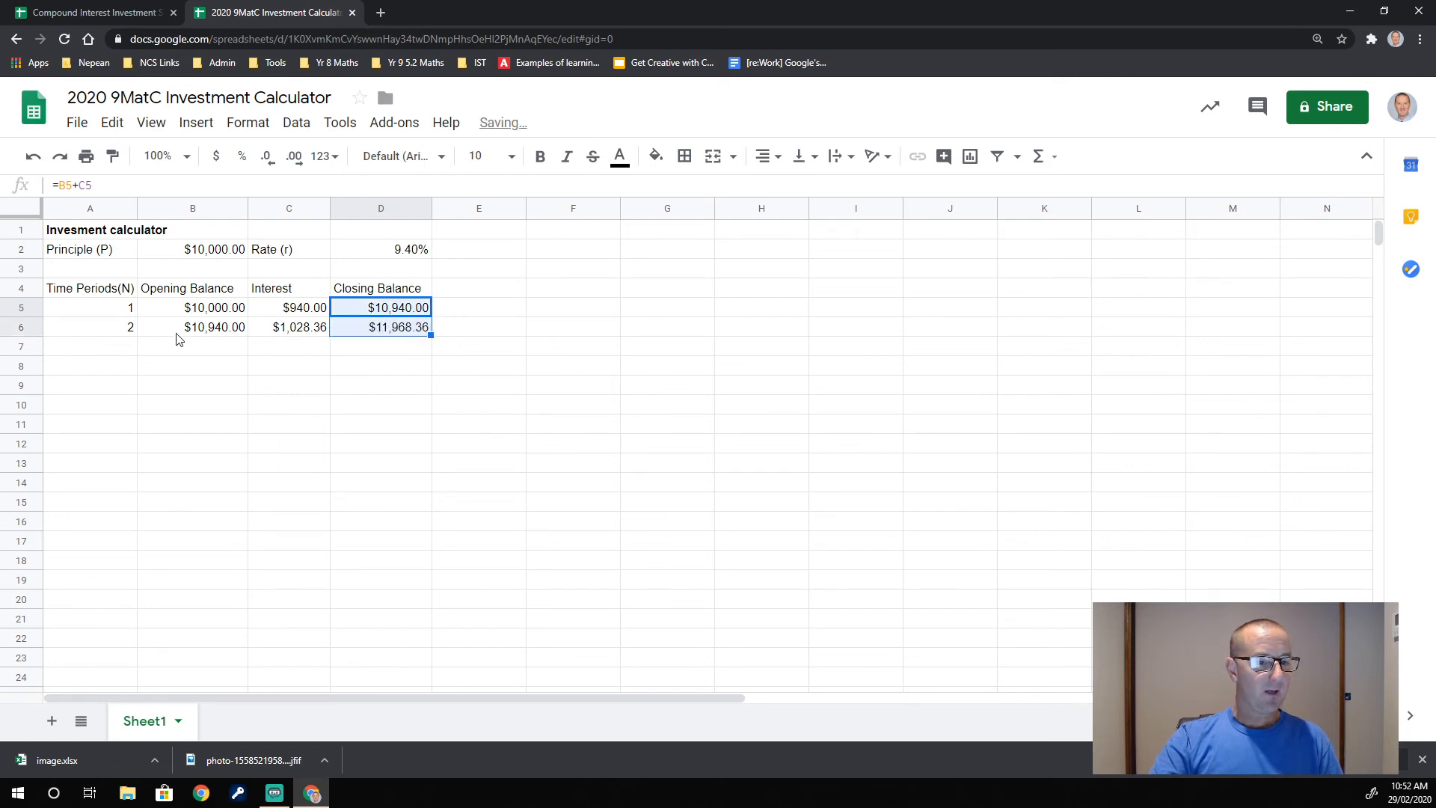
left_click(407, 334)
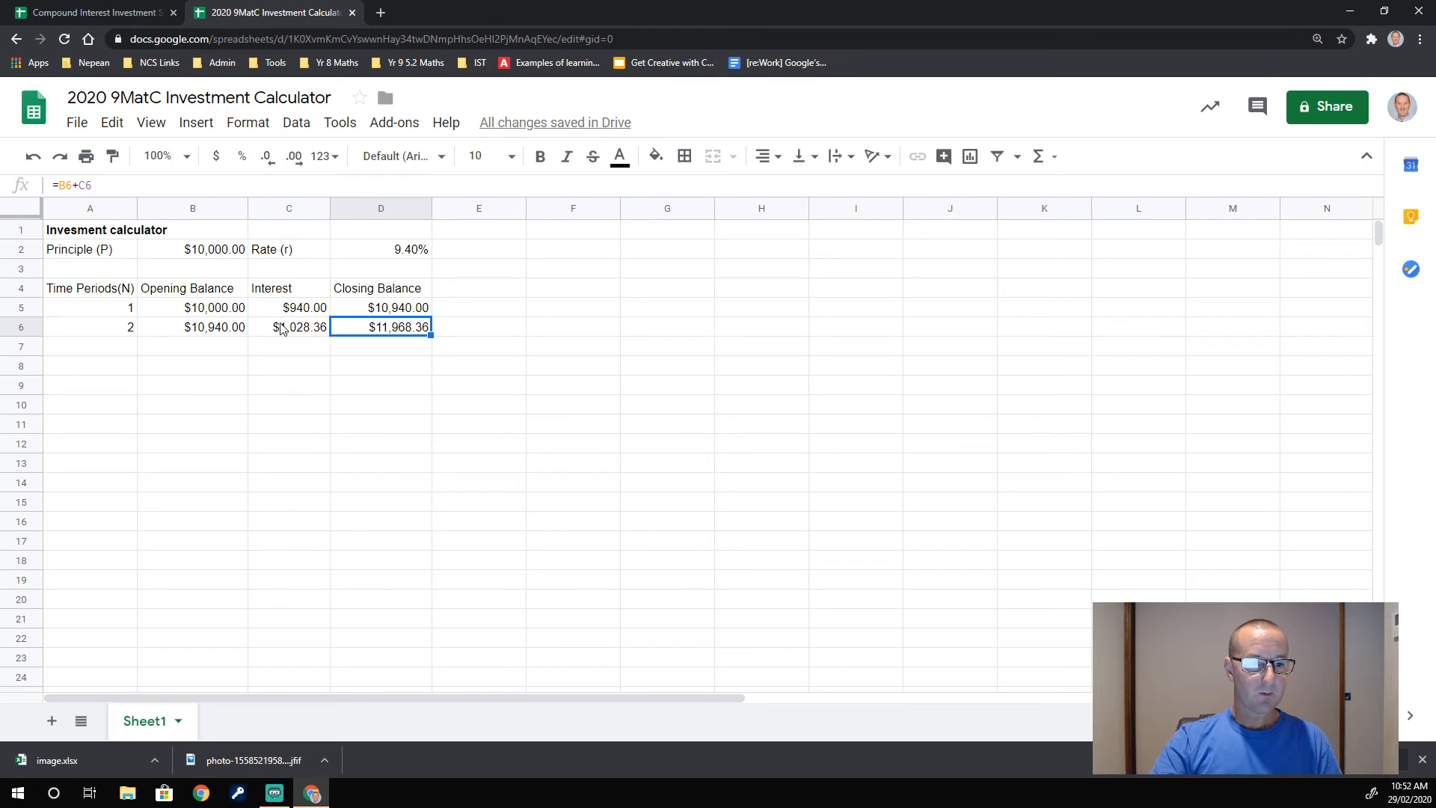
Fill the second period's formulas in A6:D6 down to row 35 and clear the surplus period in row 35
left_click(130, 334)
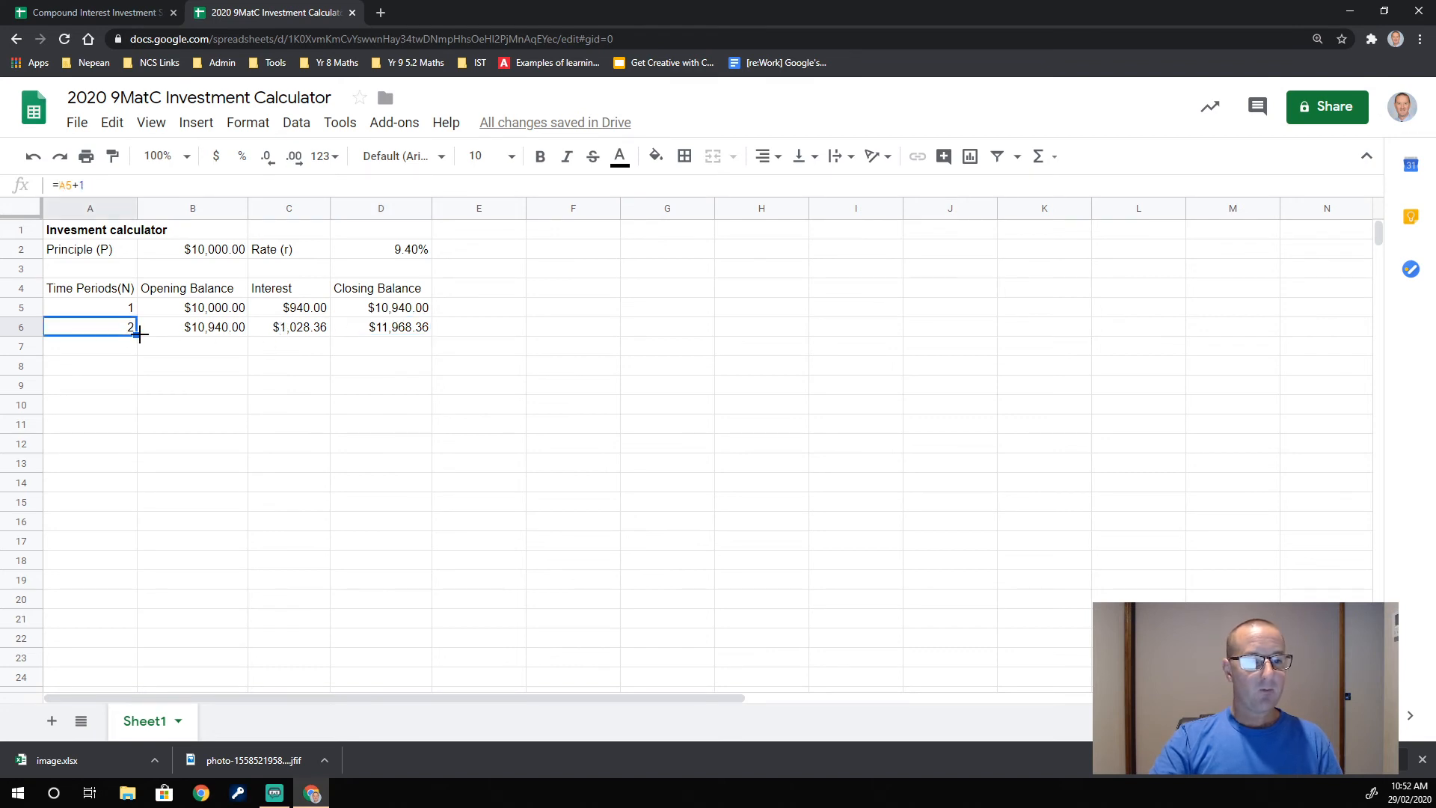
left_click_drag(119, 329, 430, 333)
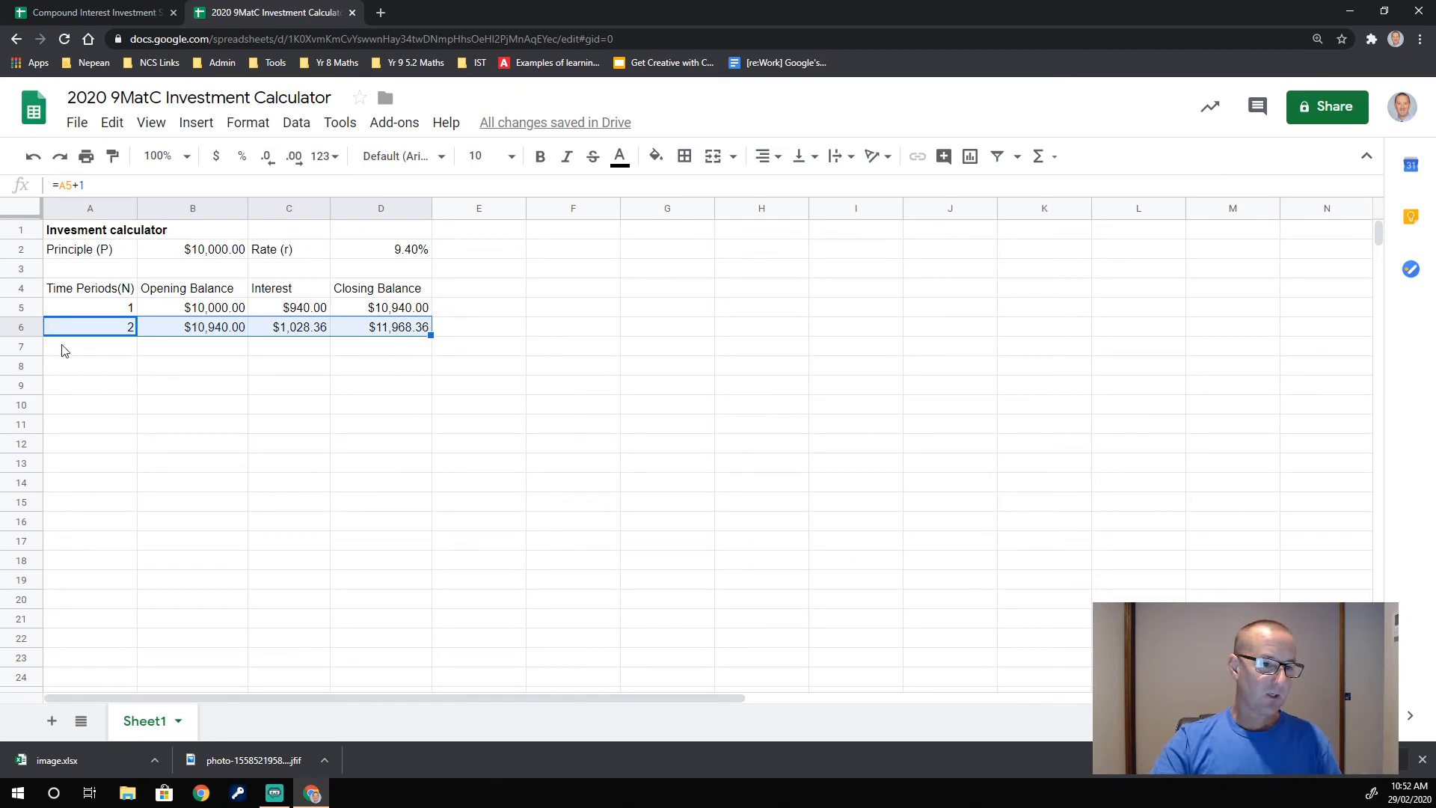
left_click(88, 331)
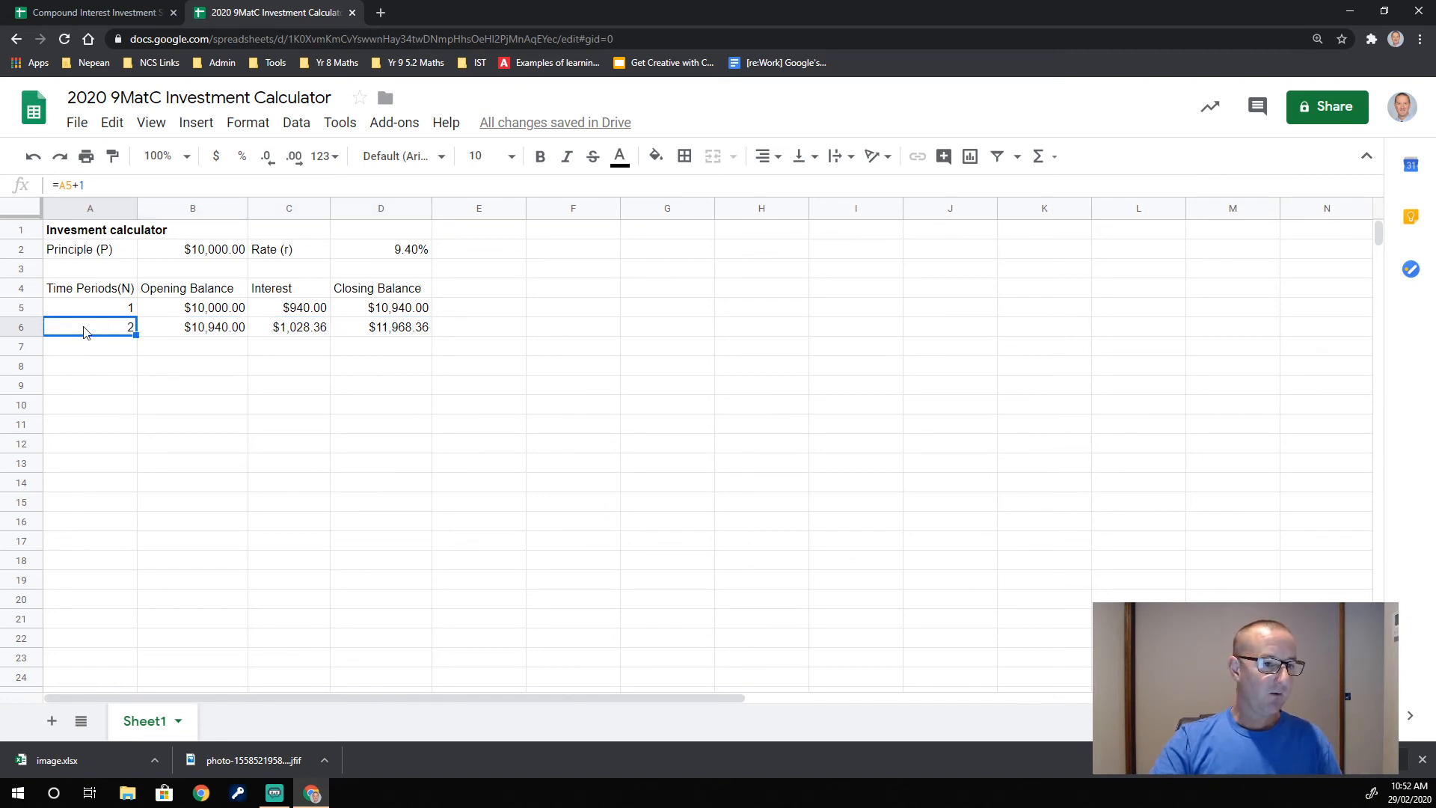
left_click_drag(83, 332, 424, 405)
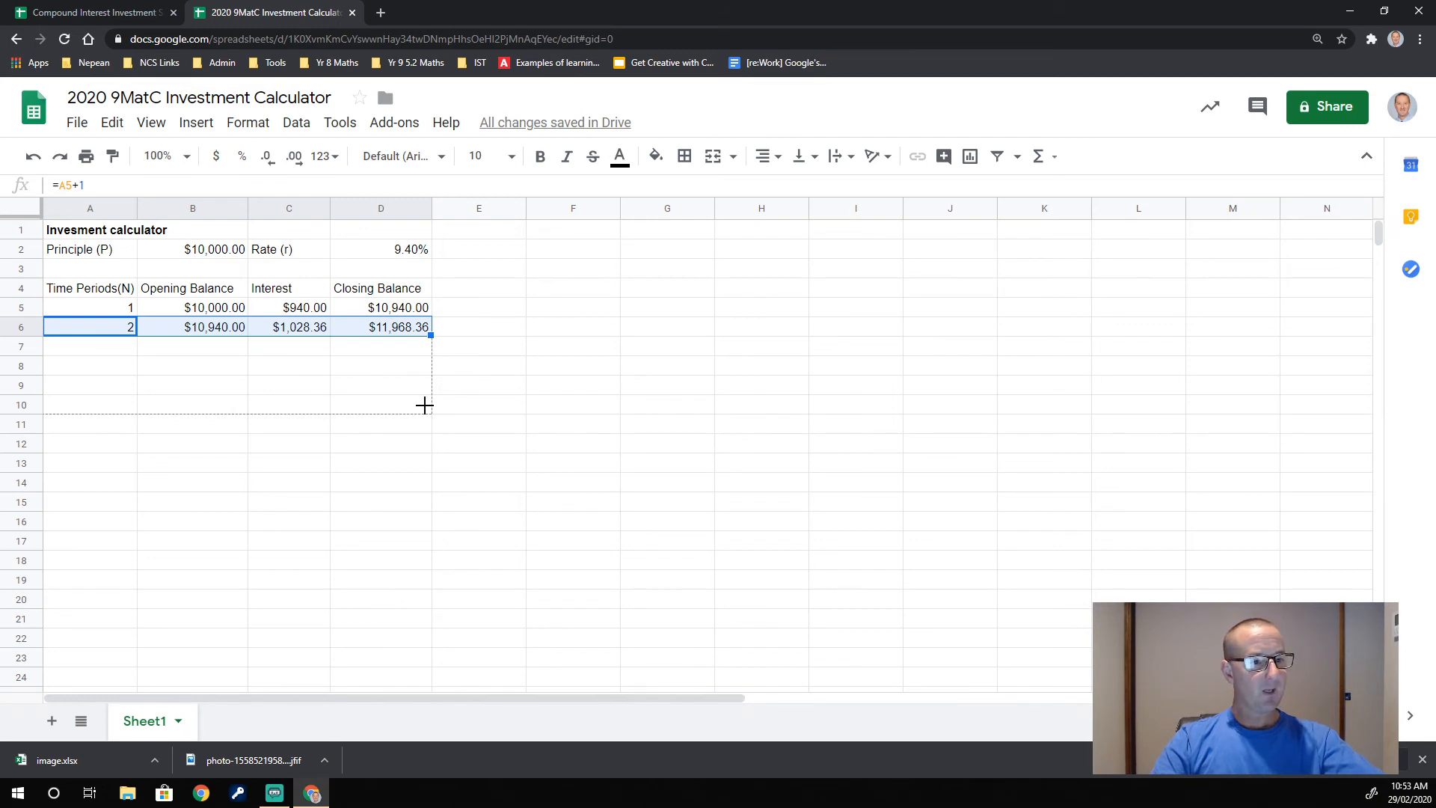
left_click_drag(424, 405, 380, 661)
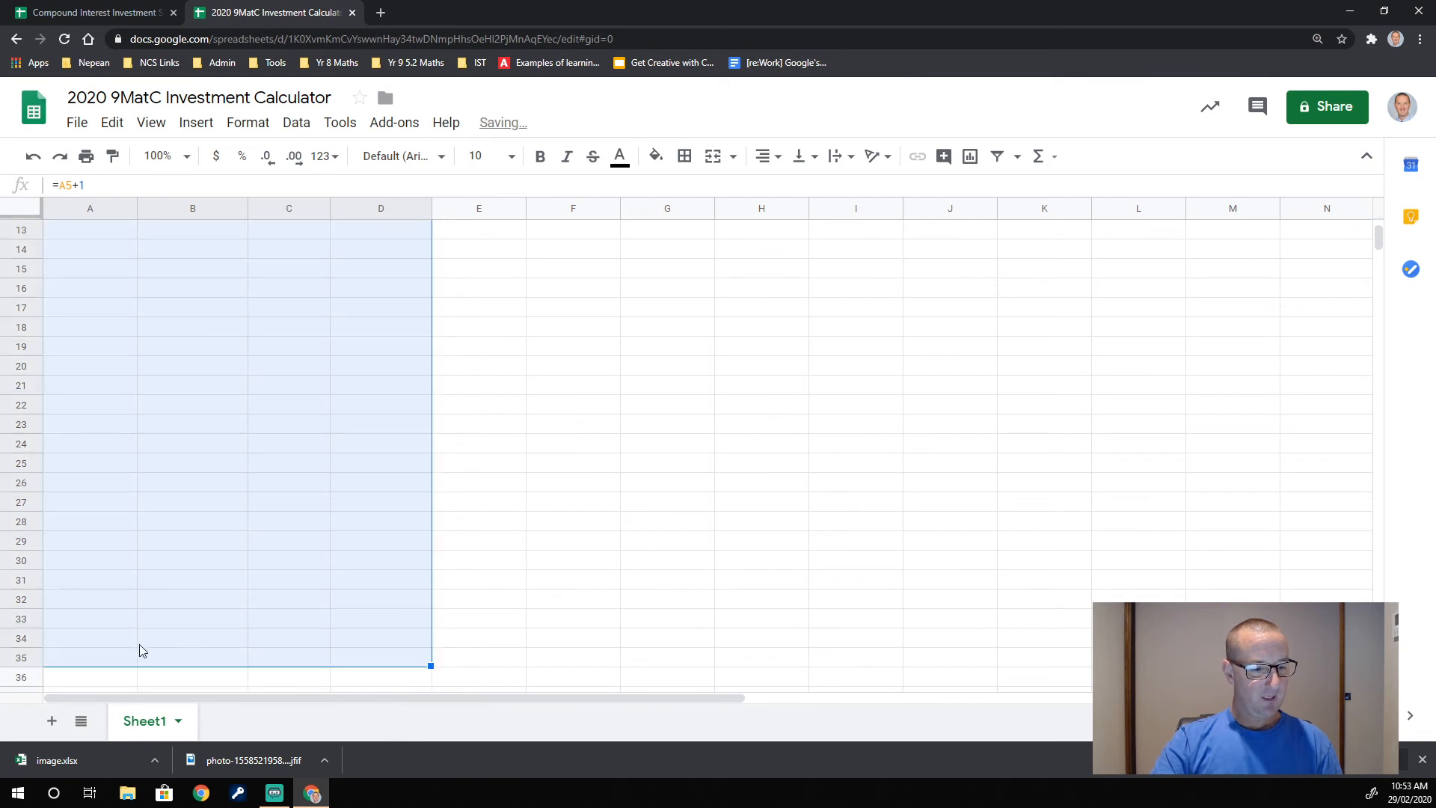
left_click(243, 642)
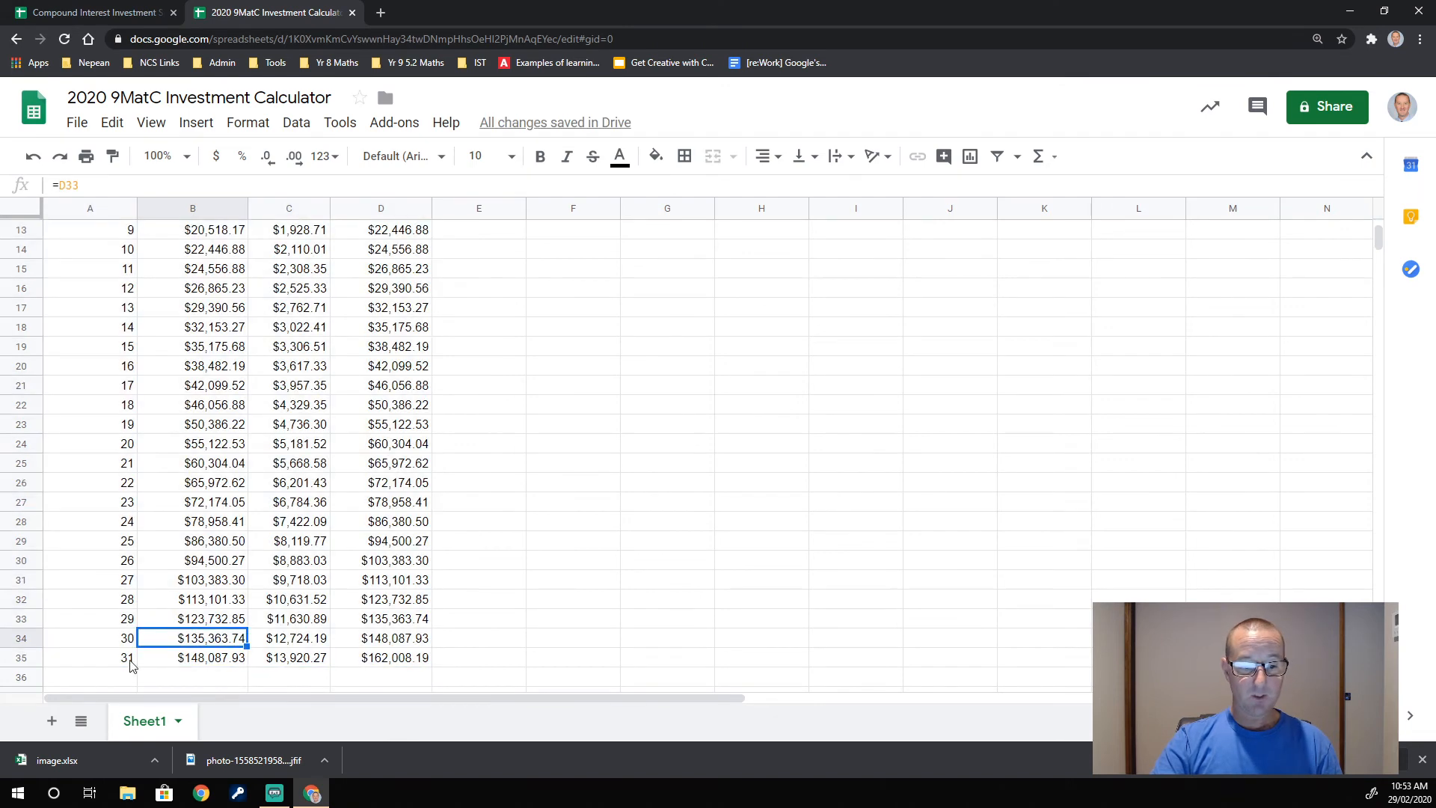
left_click(23, 657)
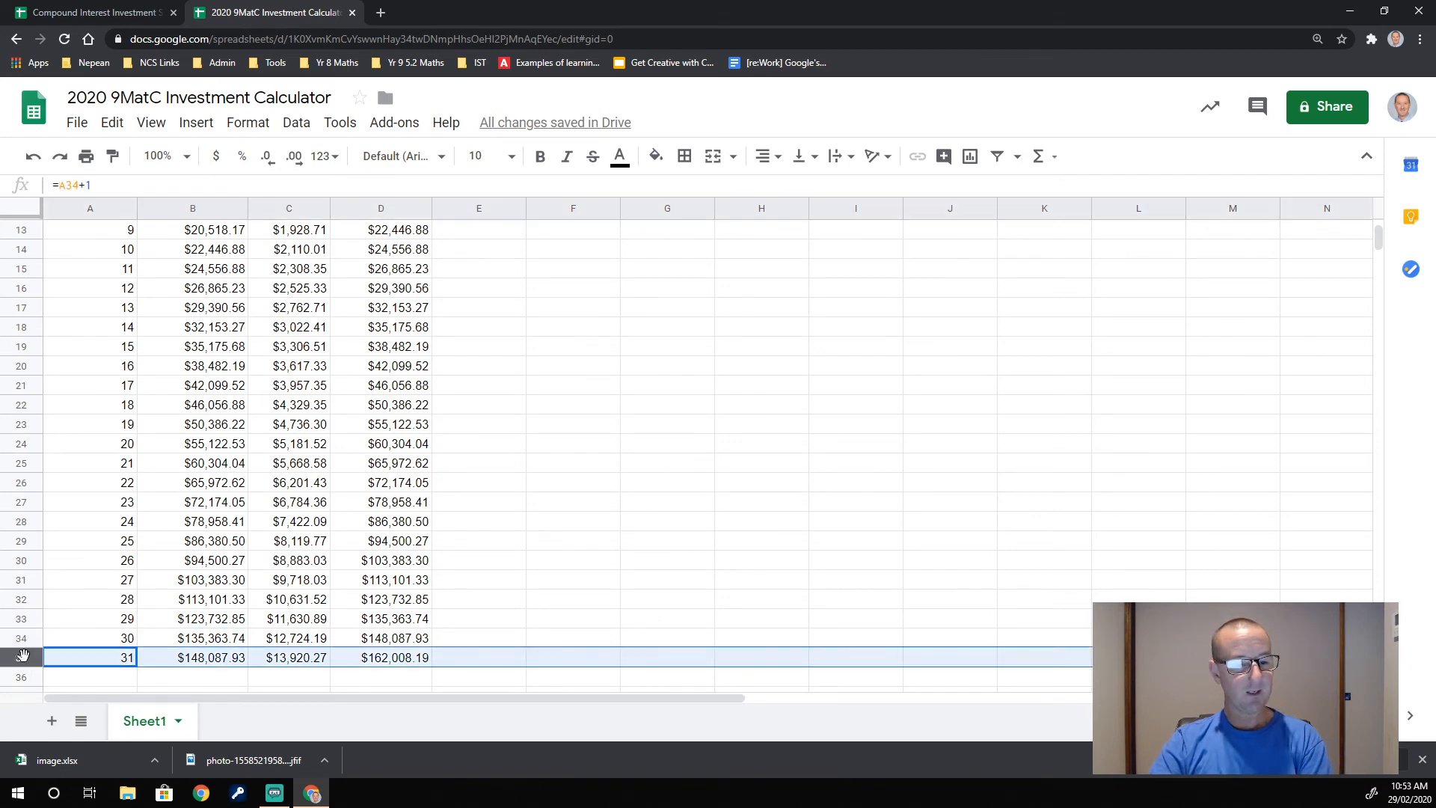
key("Delete")
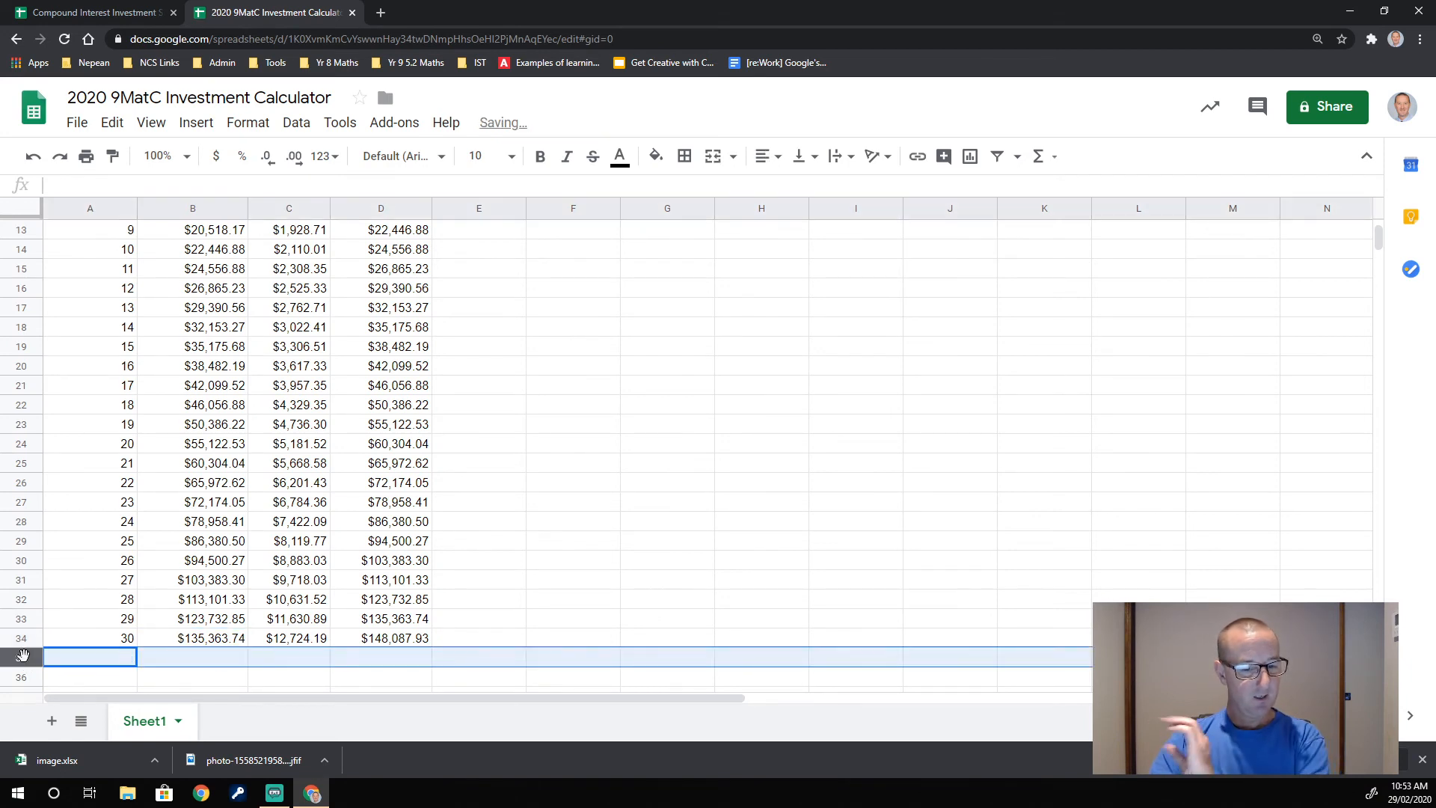
Examine the 30-period table, comparing the principle and rate inputs with the final period's closing balance
left_click(105, 599)
left_click_drag(109, 603, 430, 609)
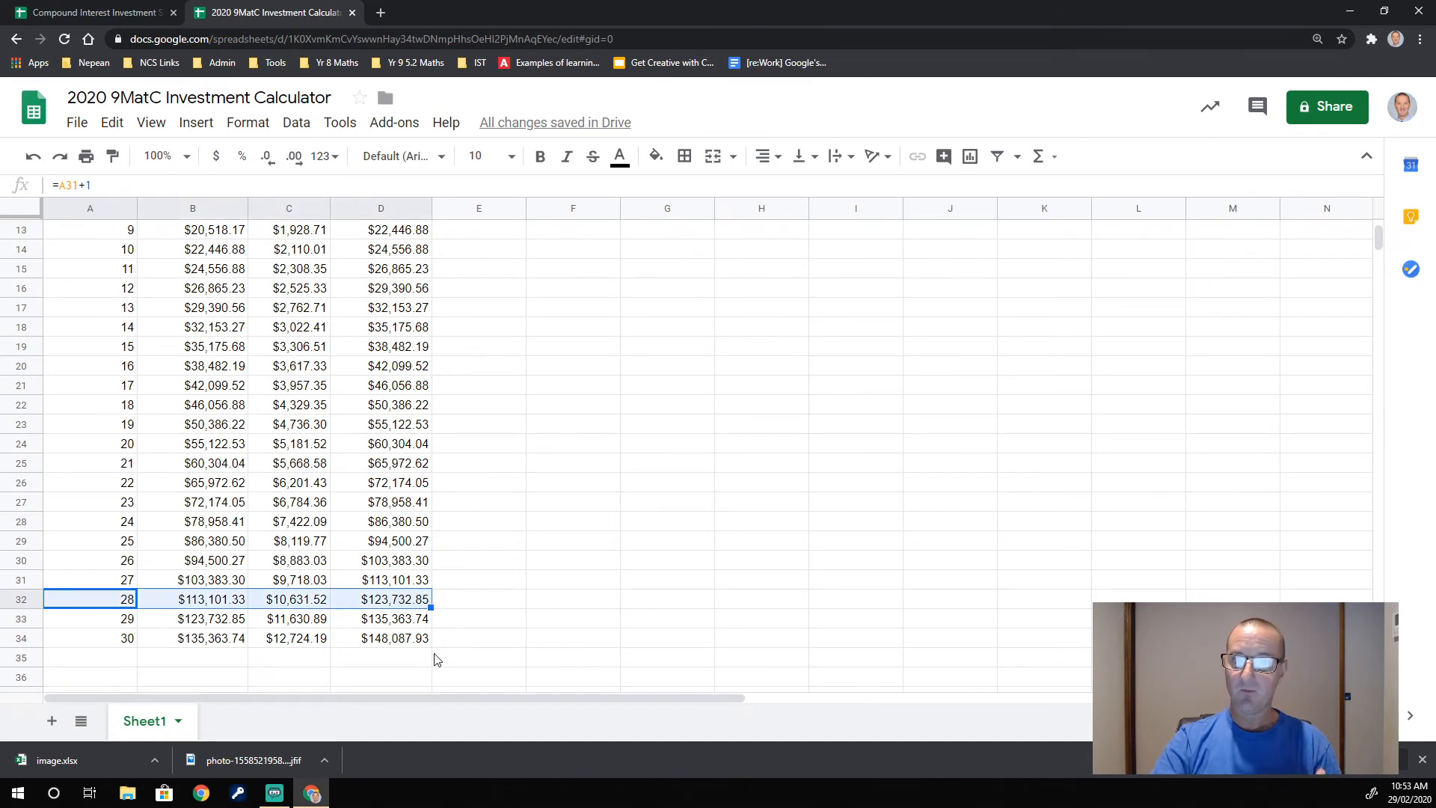
left_click(126, 641)
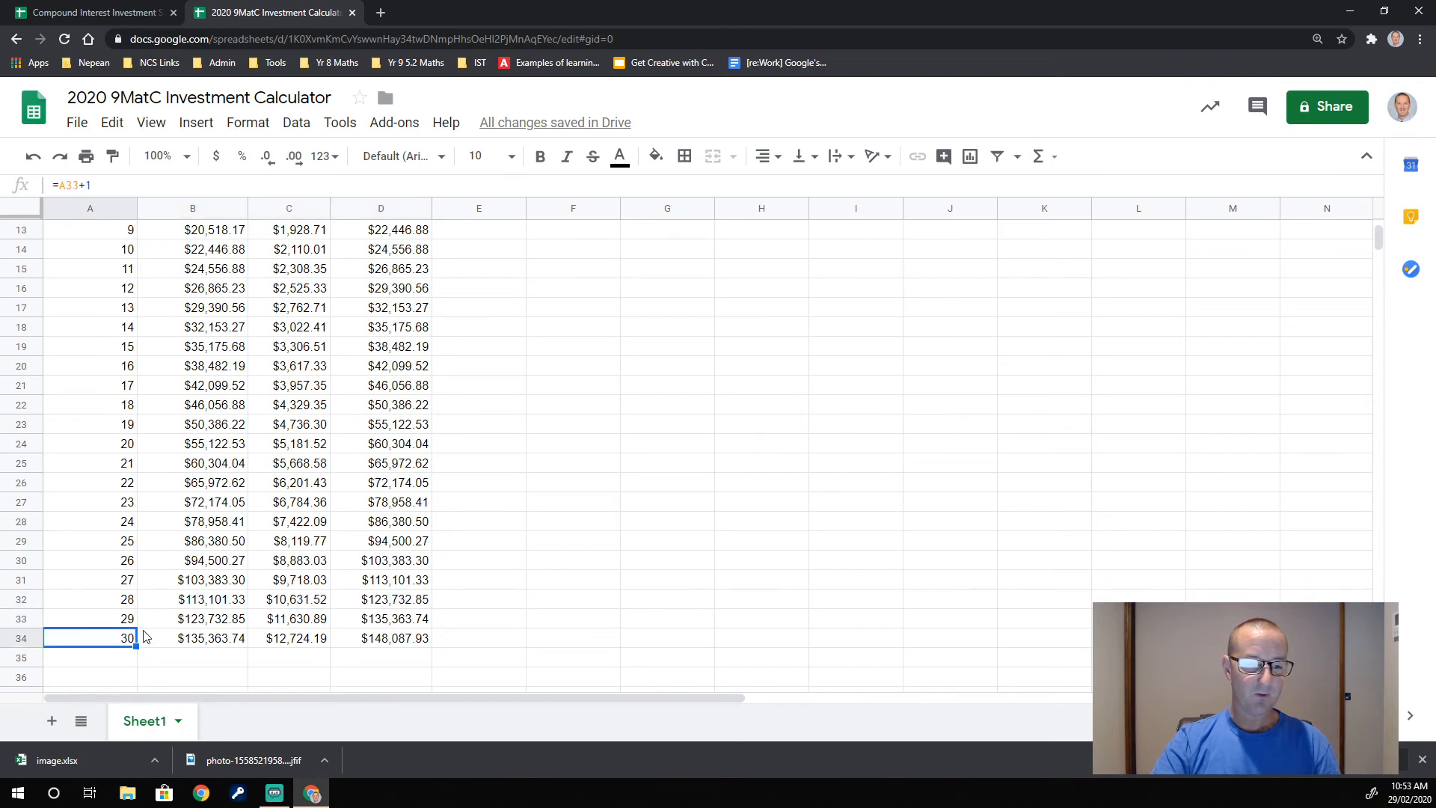
scroll(359, 542, "up", 2)
scroll(359, 542, "up", 2)
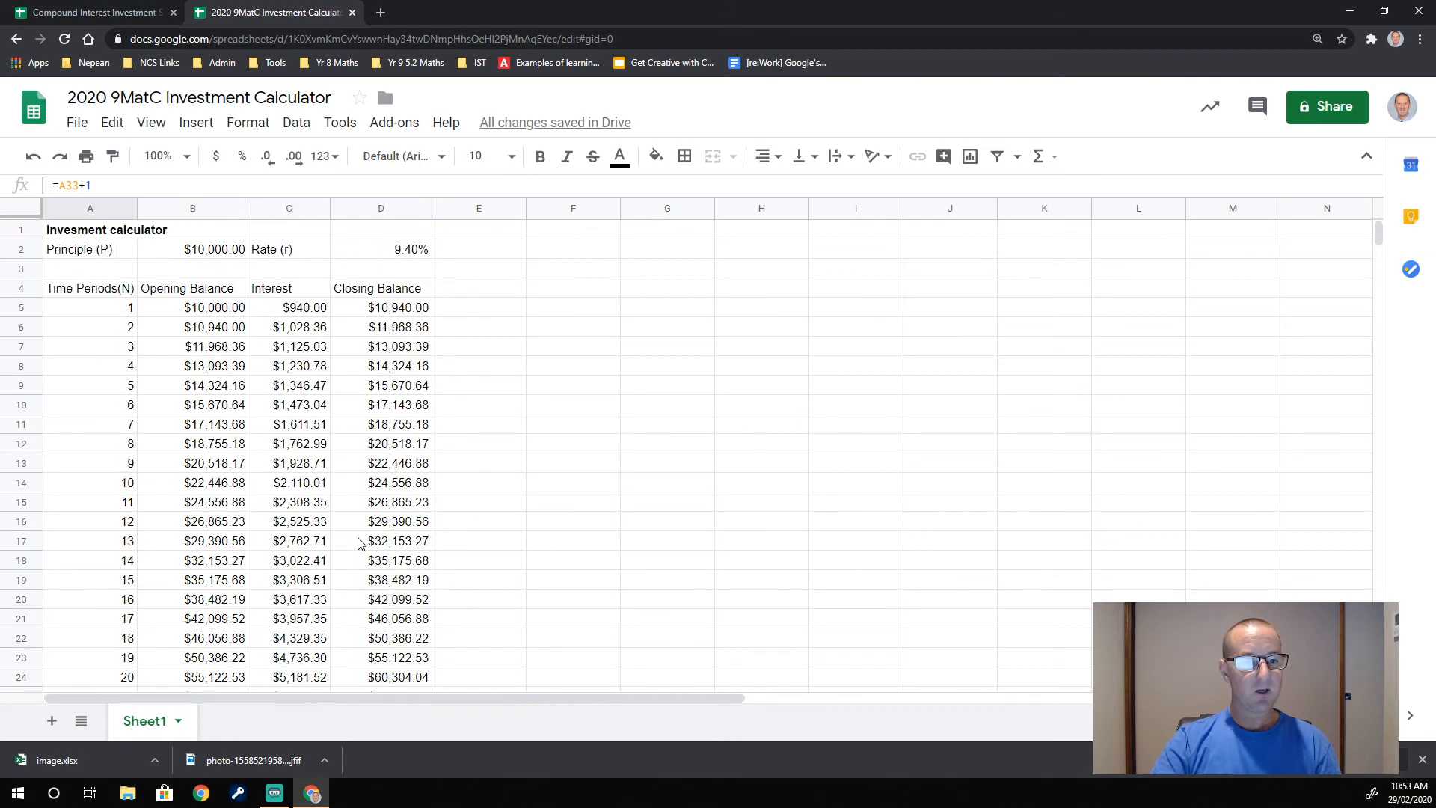
left_click(200, 250)
left_click(401, 252)
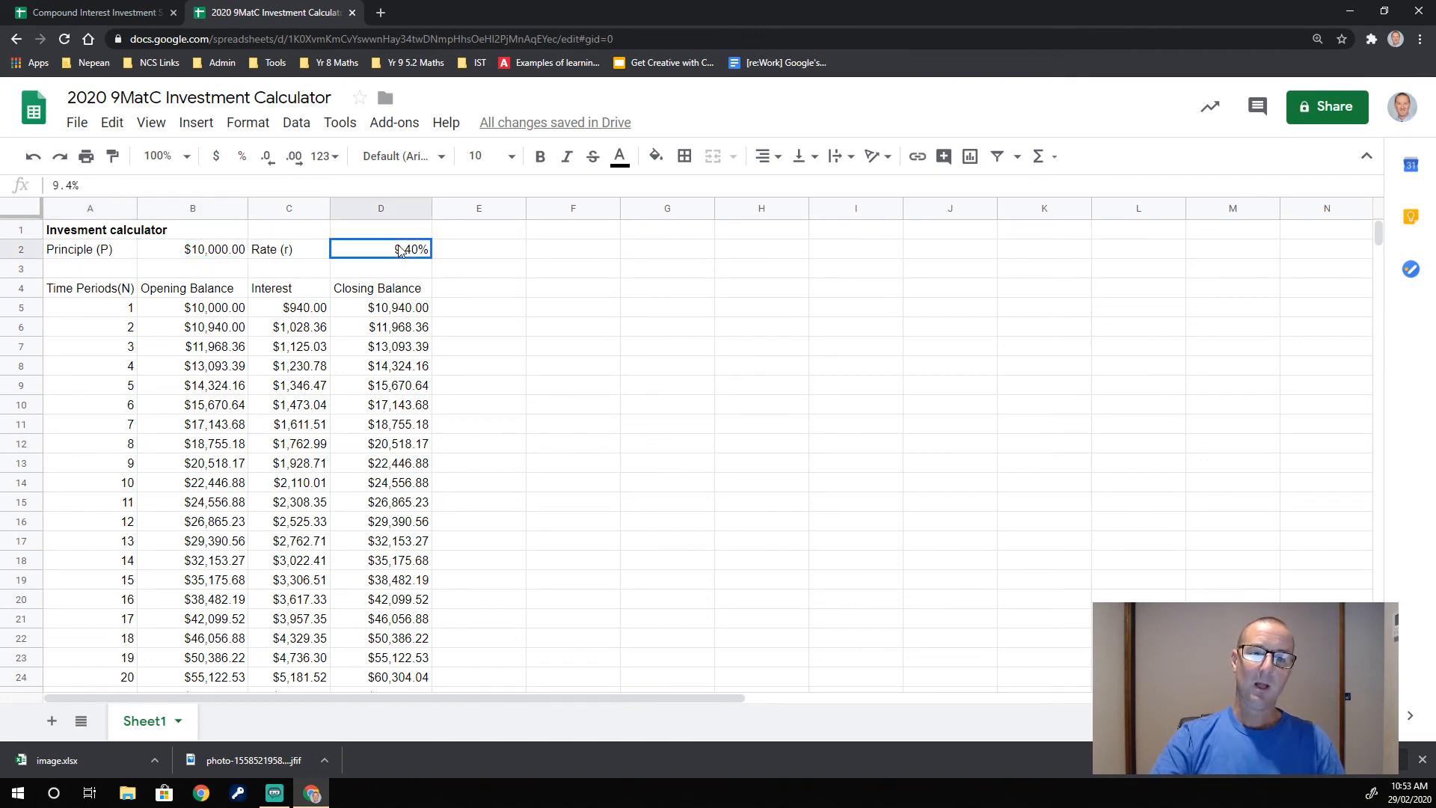
scroll(425, 307, "down", 5)
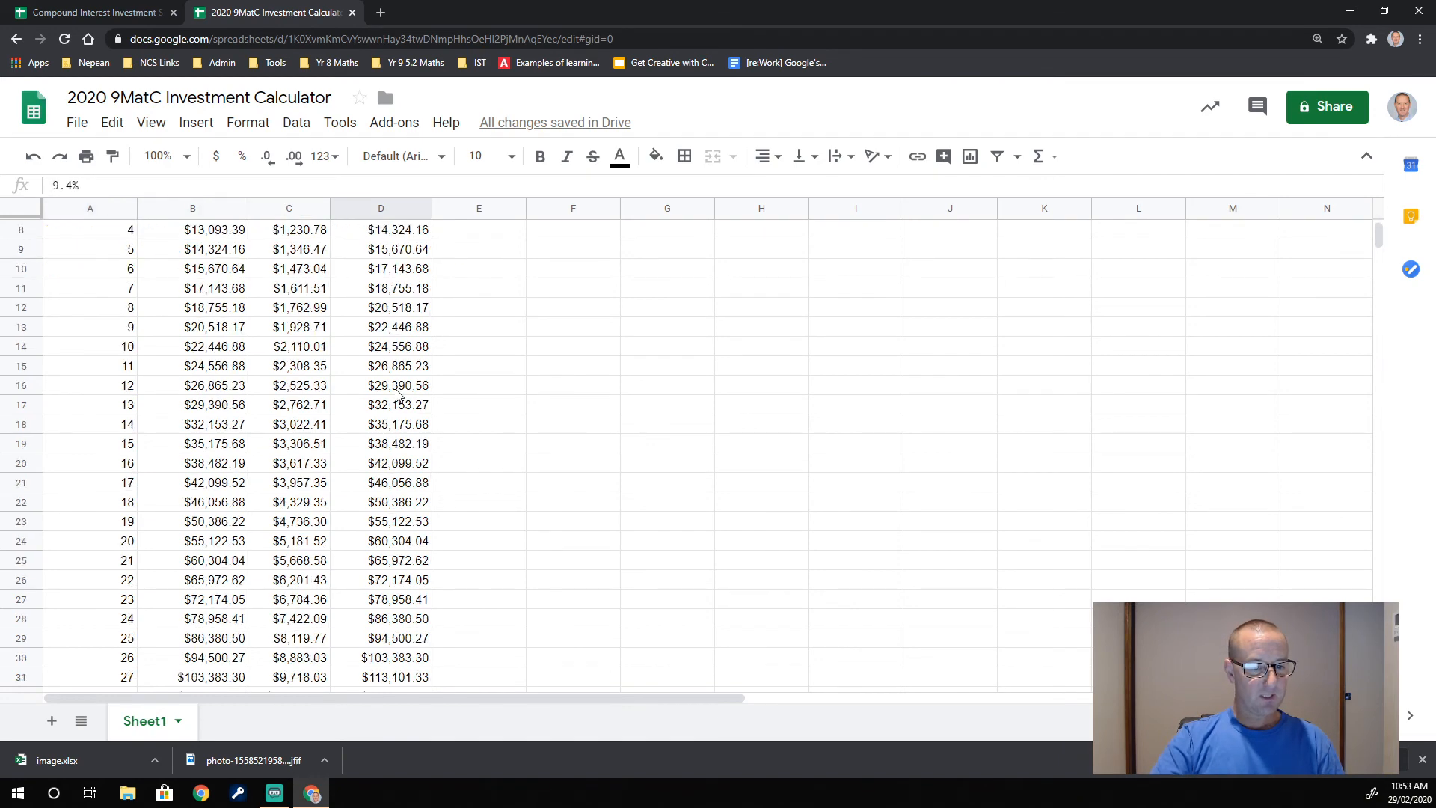
left_click(378, 602)
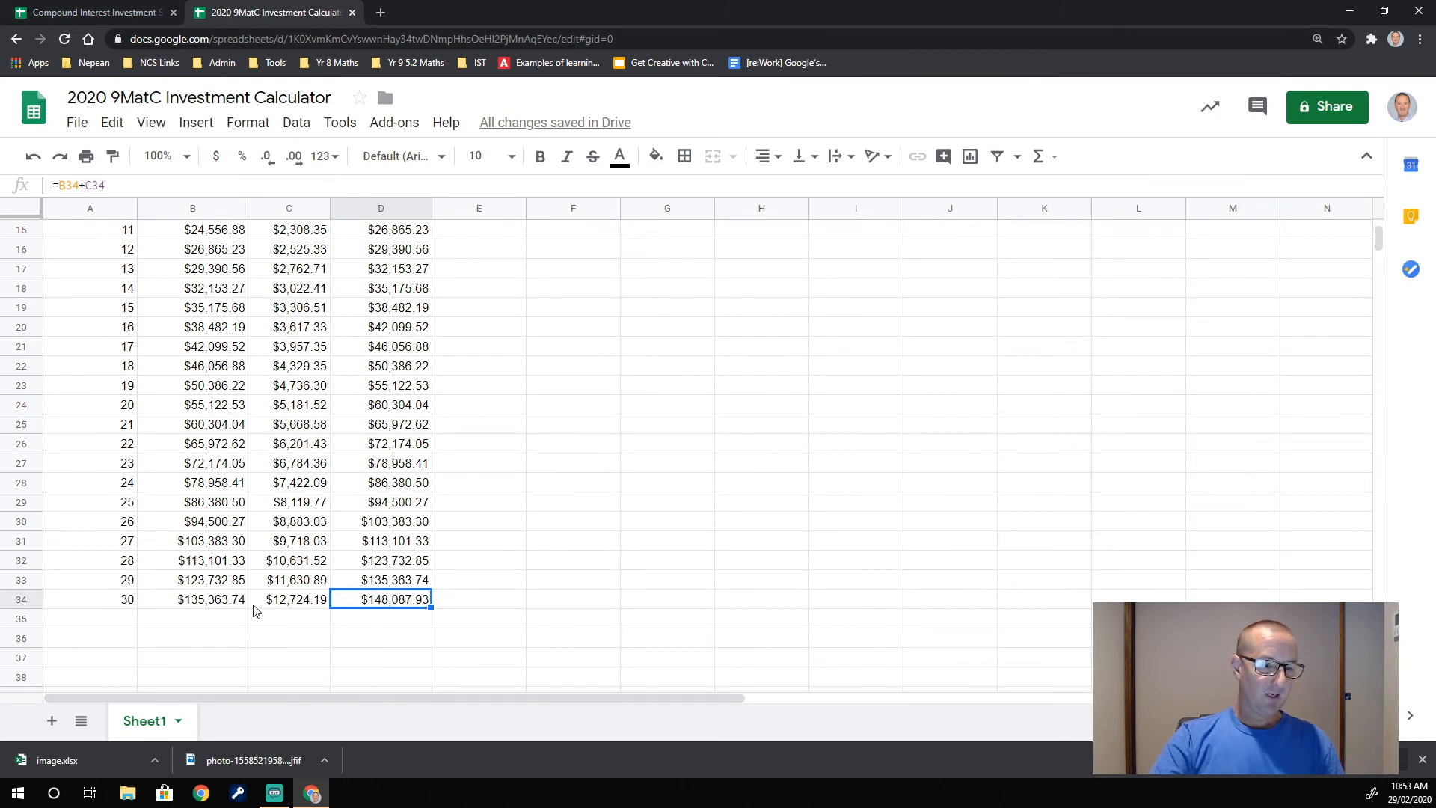
scroll(401, 583, "up", 5)
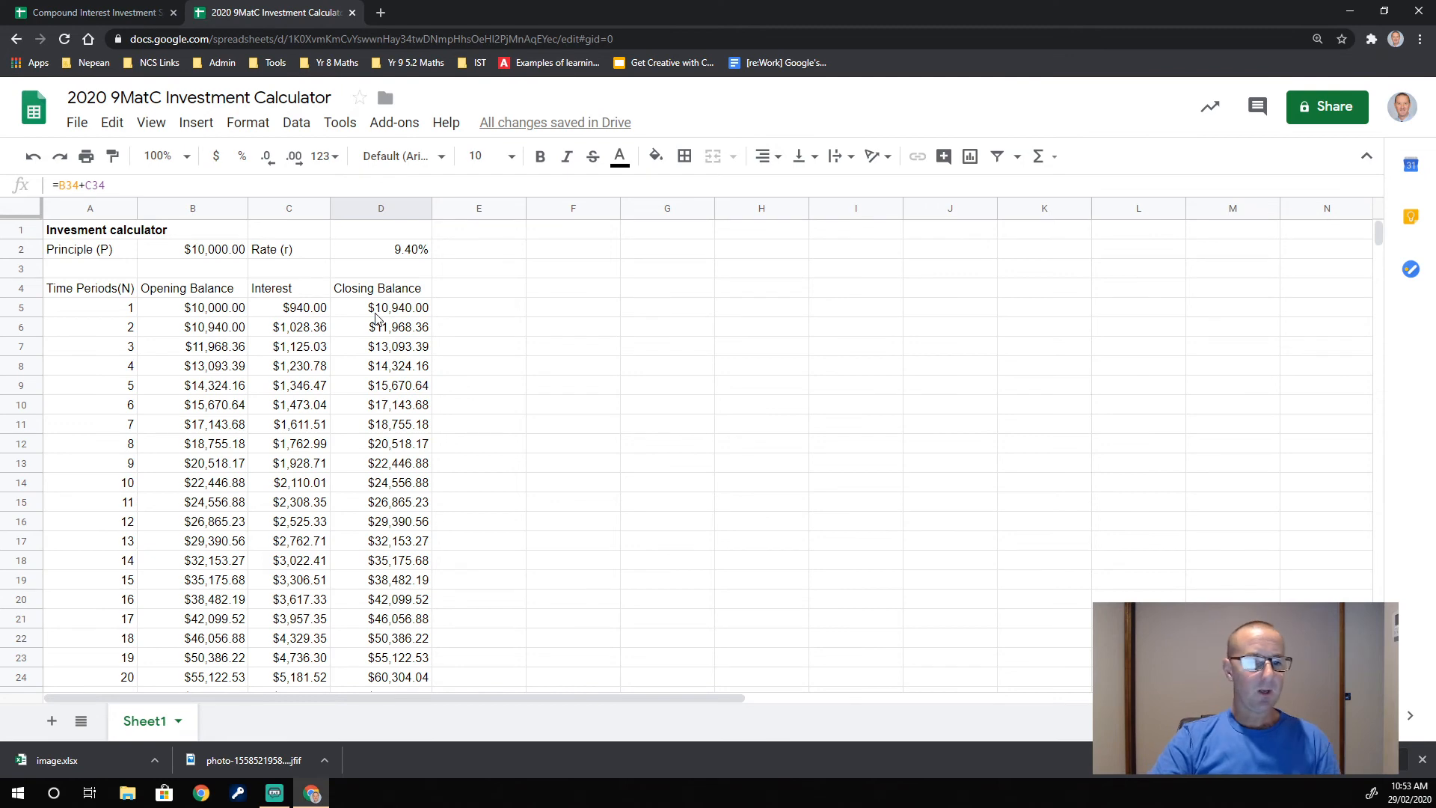
scroll(377, 319, "down", 4)
scroll(376, 319, "up", 4)
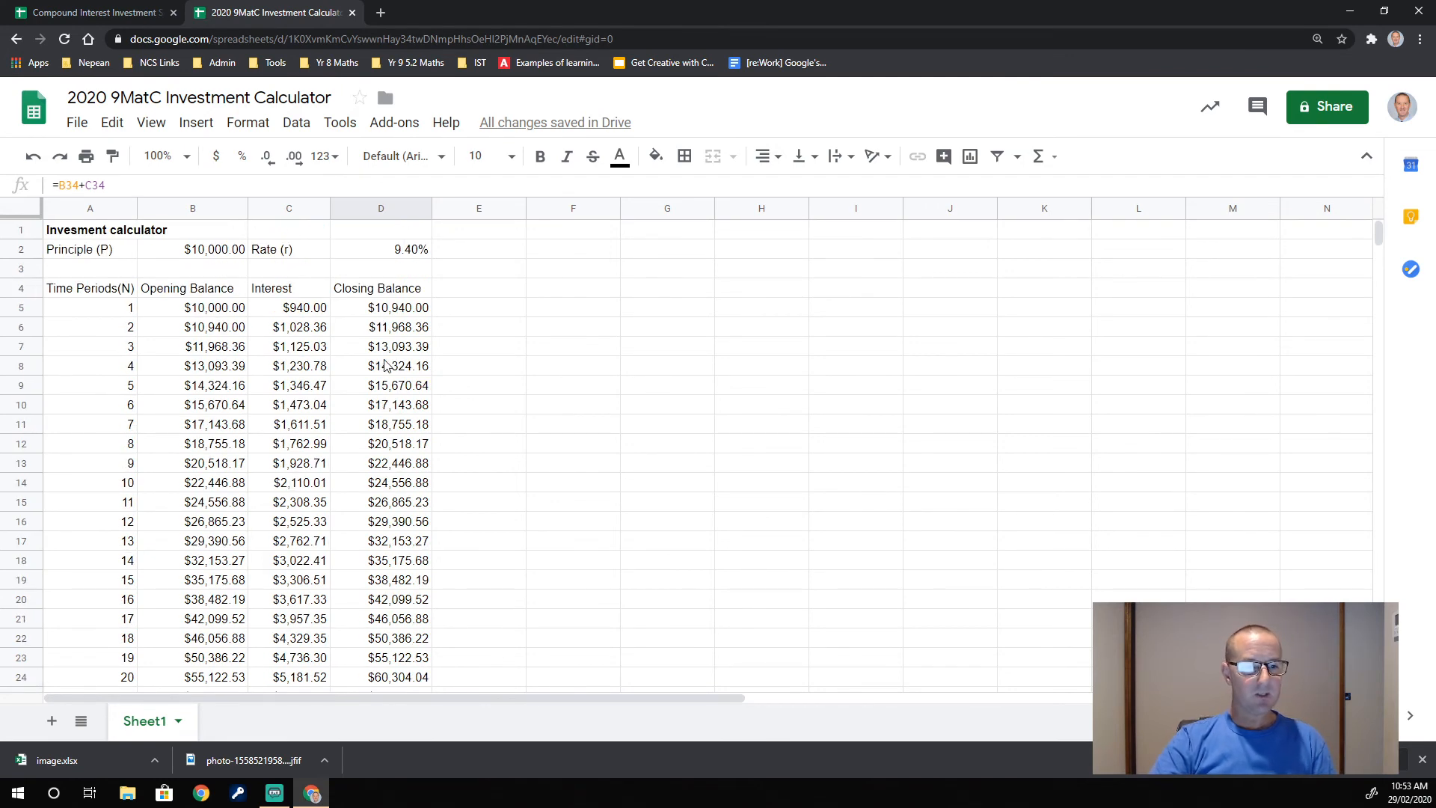
scroll(385, 363, "down", 5)
scroll(385, 362, "up", 5)
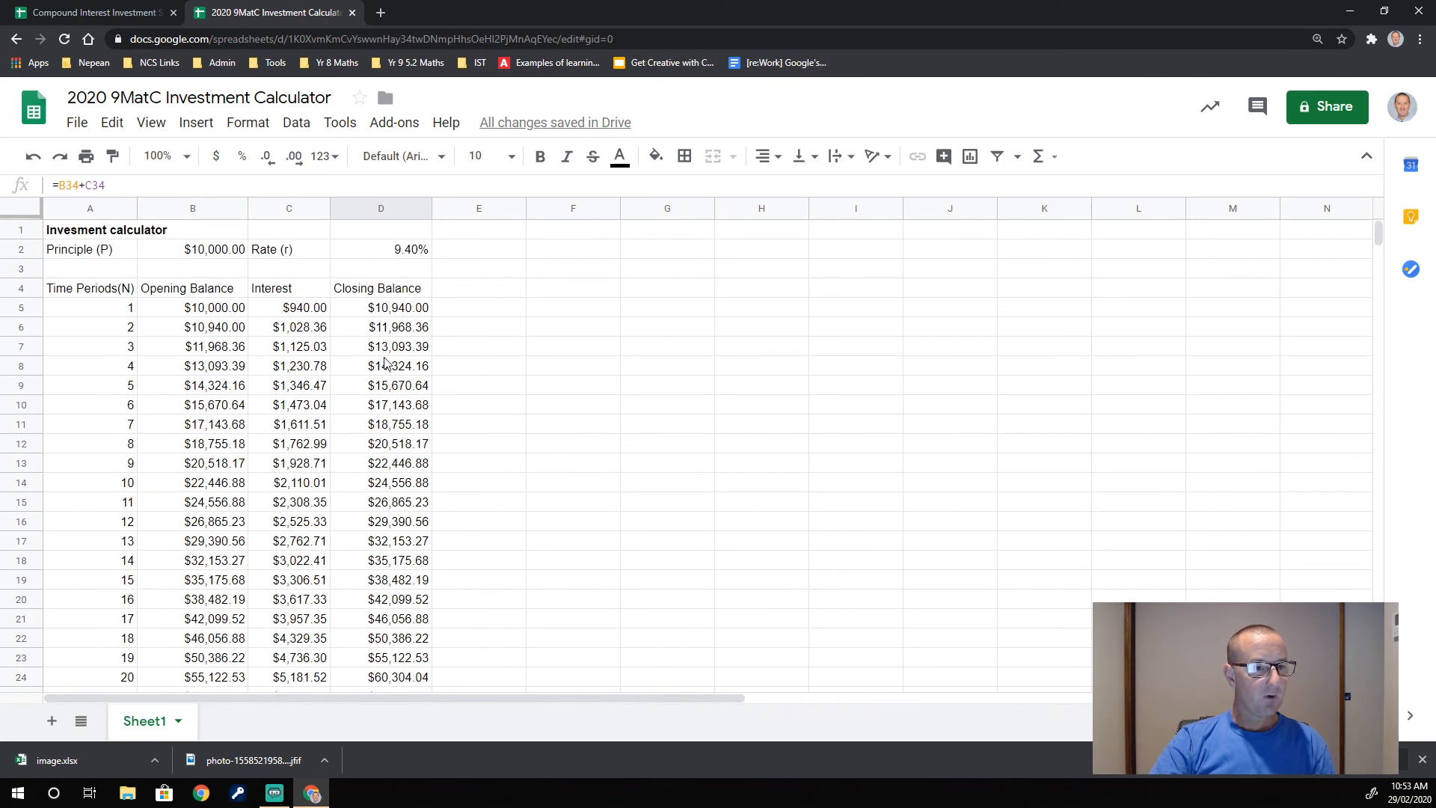
Insert a line chart of Time Periods(N) in A4:A34 against Closing Balance in D4:D34 and move it clear of the table
left_click(85, 299)
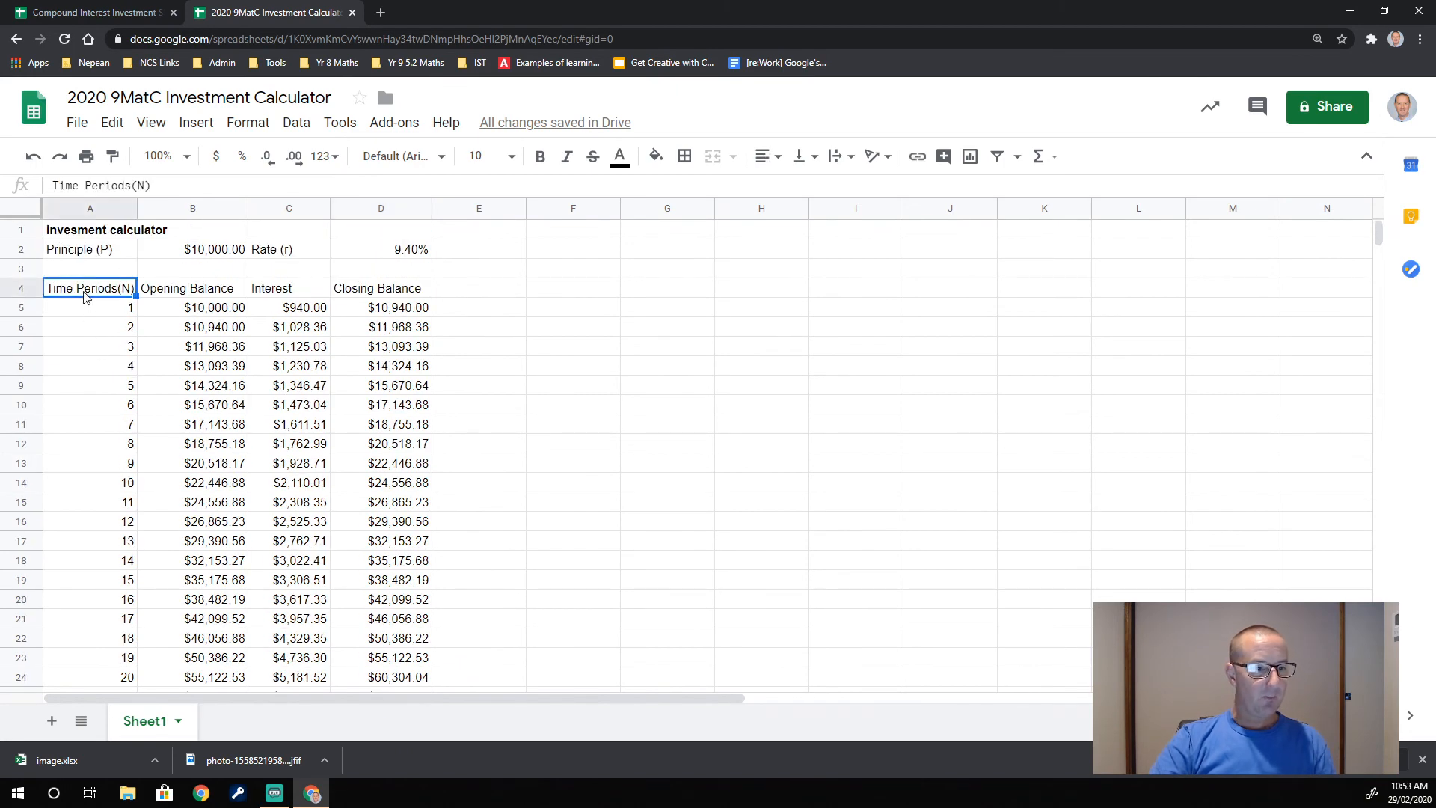
scroll(88, 318, "down", 5)
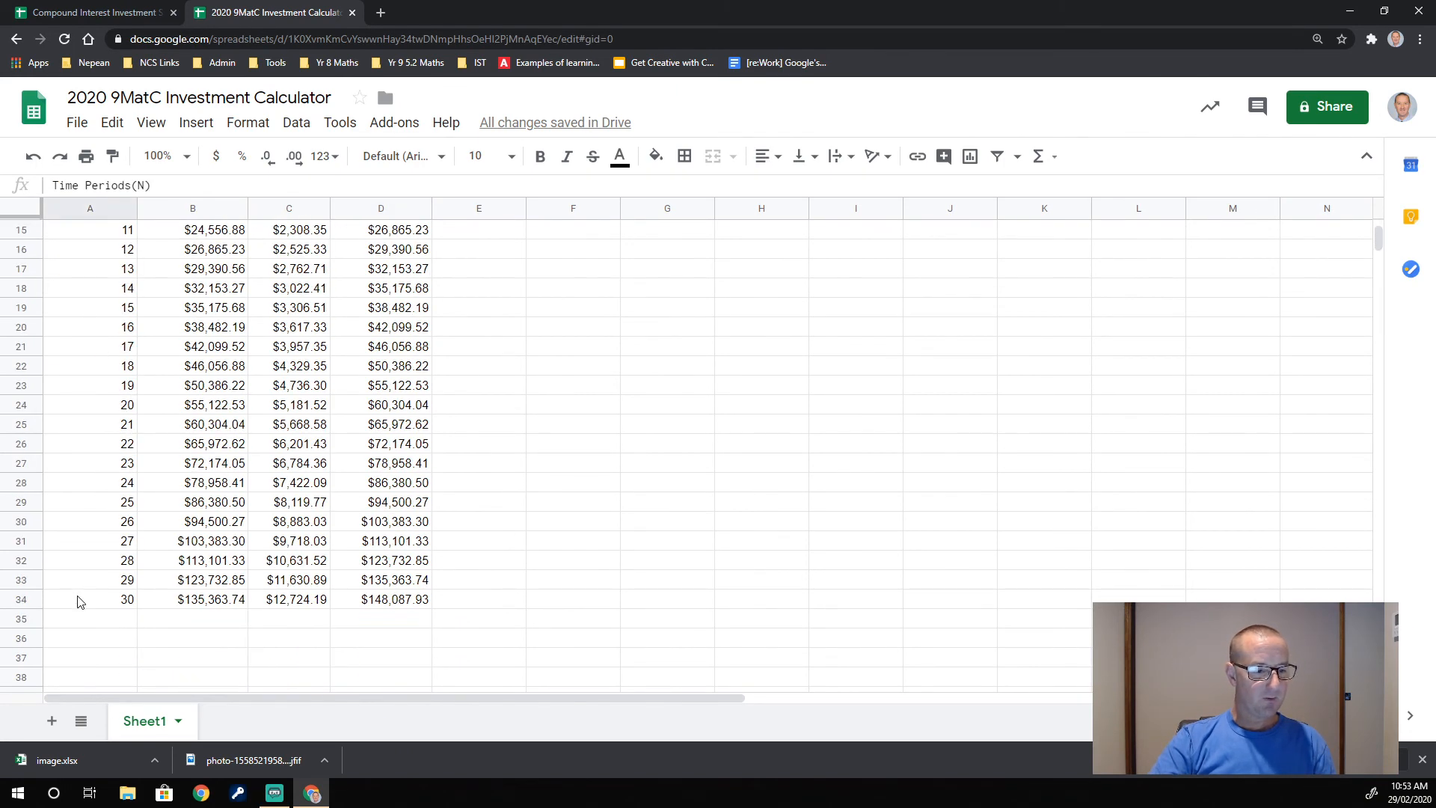
scroll(80, 601, "up", 5)
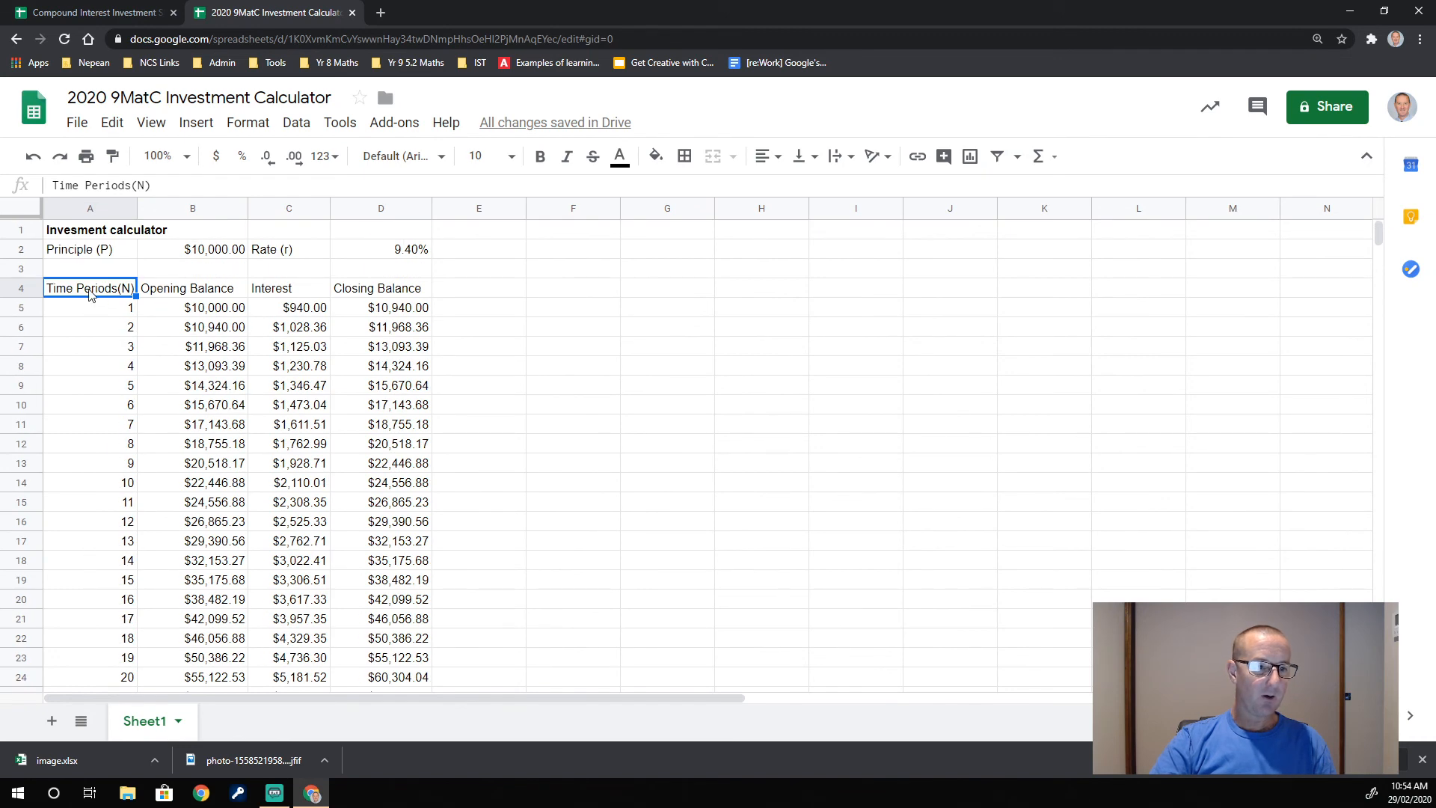
left_click_drag(89, 295, 89, 551)
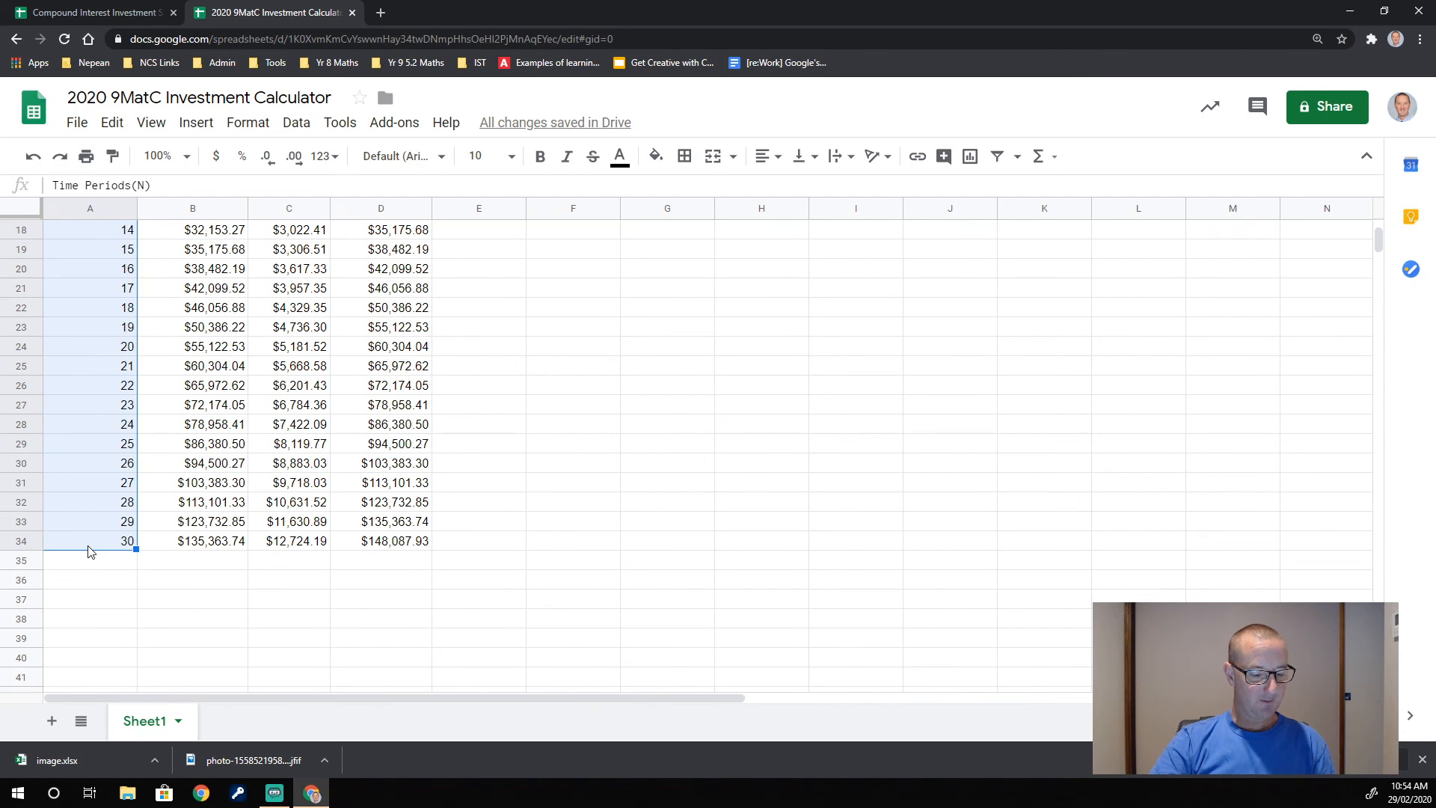
scroll(241, 464, "up", 5)
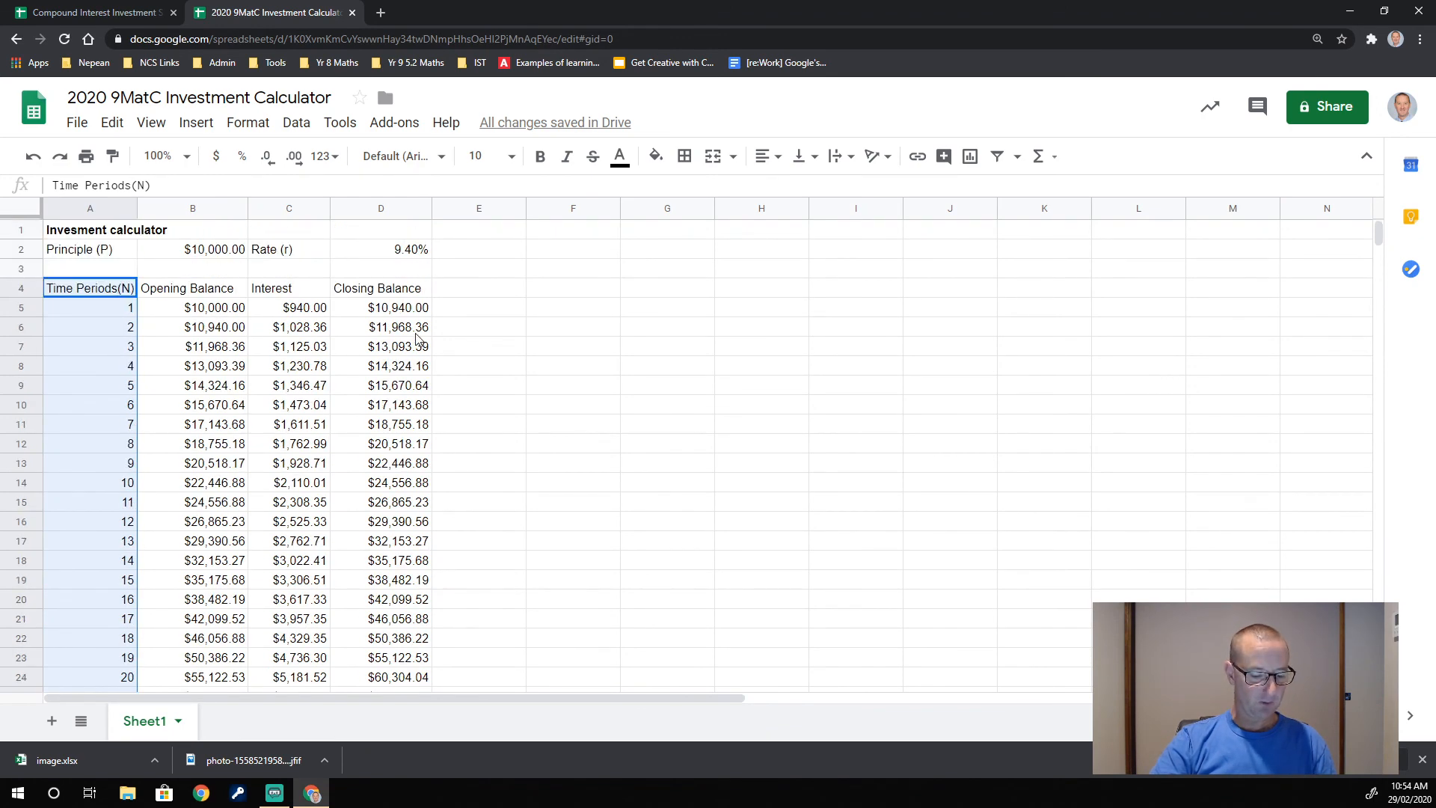
left_click(392, 293, "ctrl")
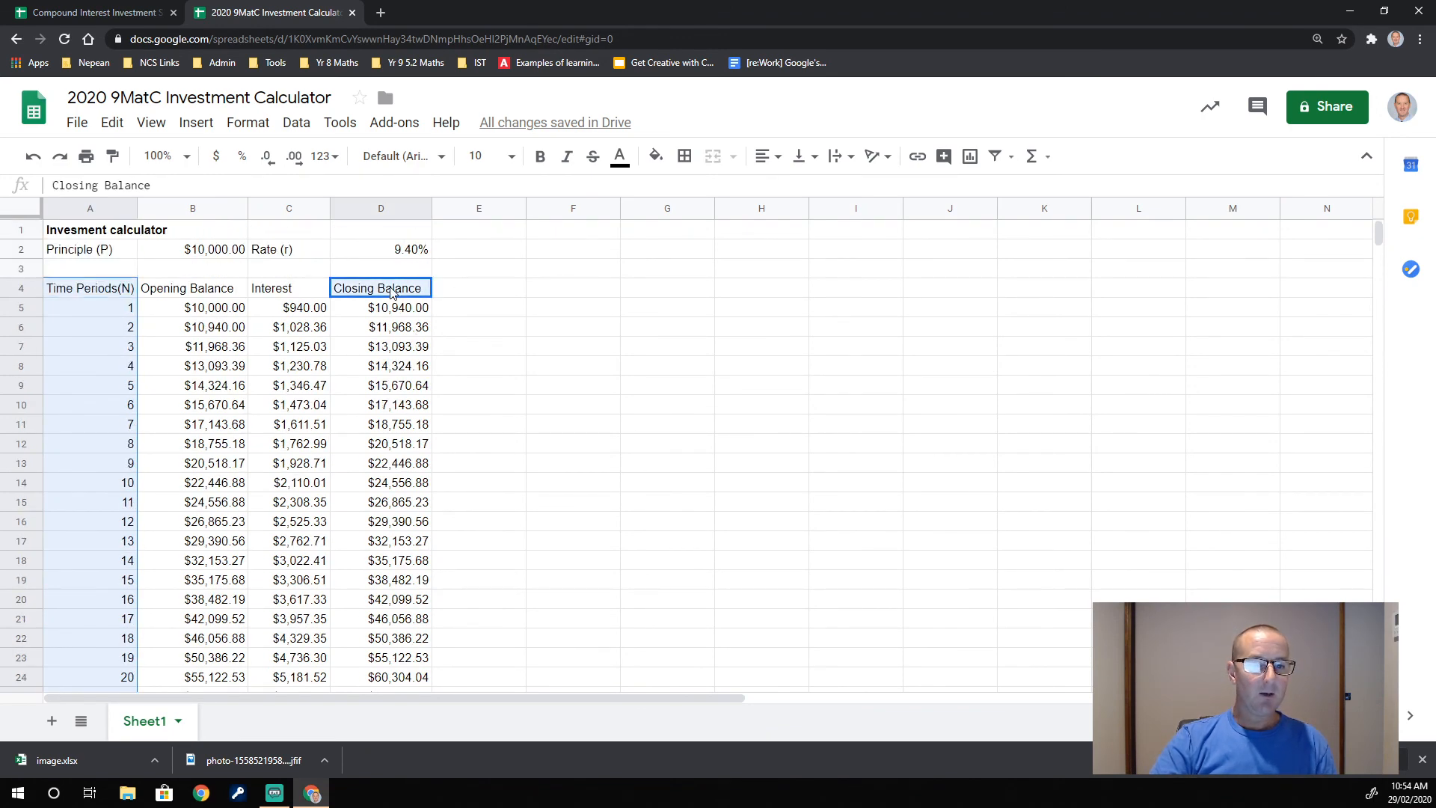
left_click_drag(391, 293, 386, 605)
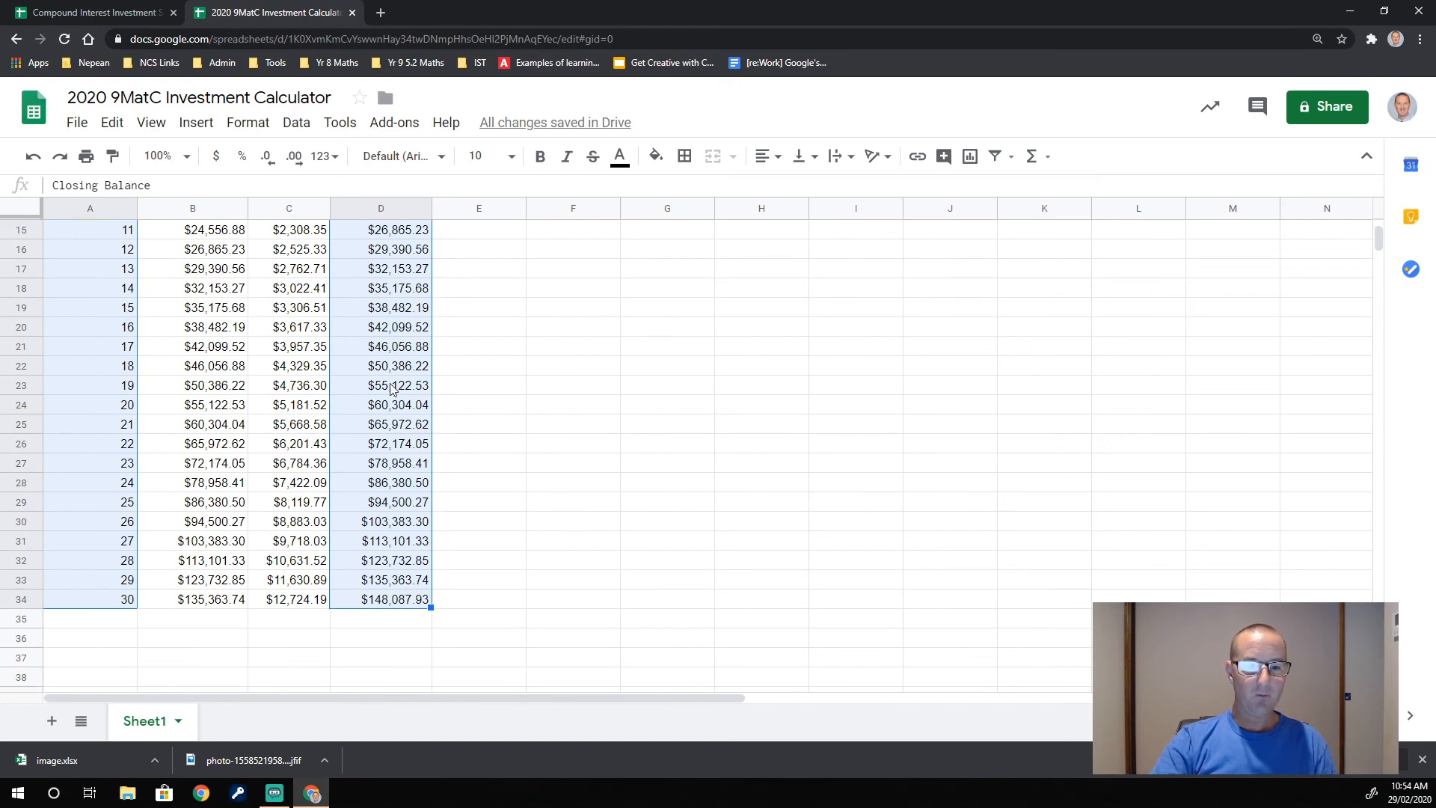
scroll(390, 385, "up", 5)
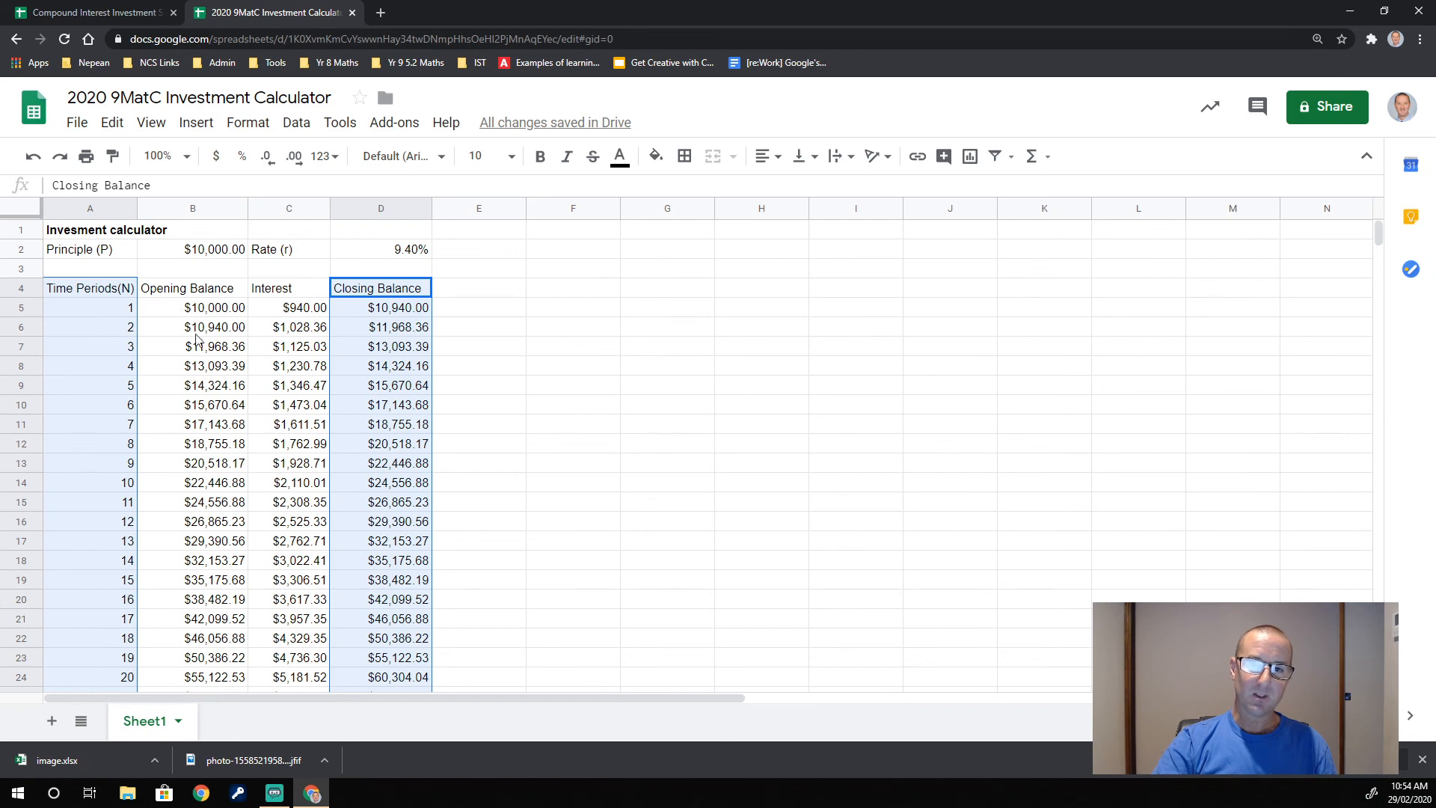
scroll(223, 438, "down", 5)
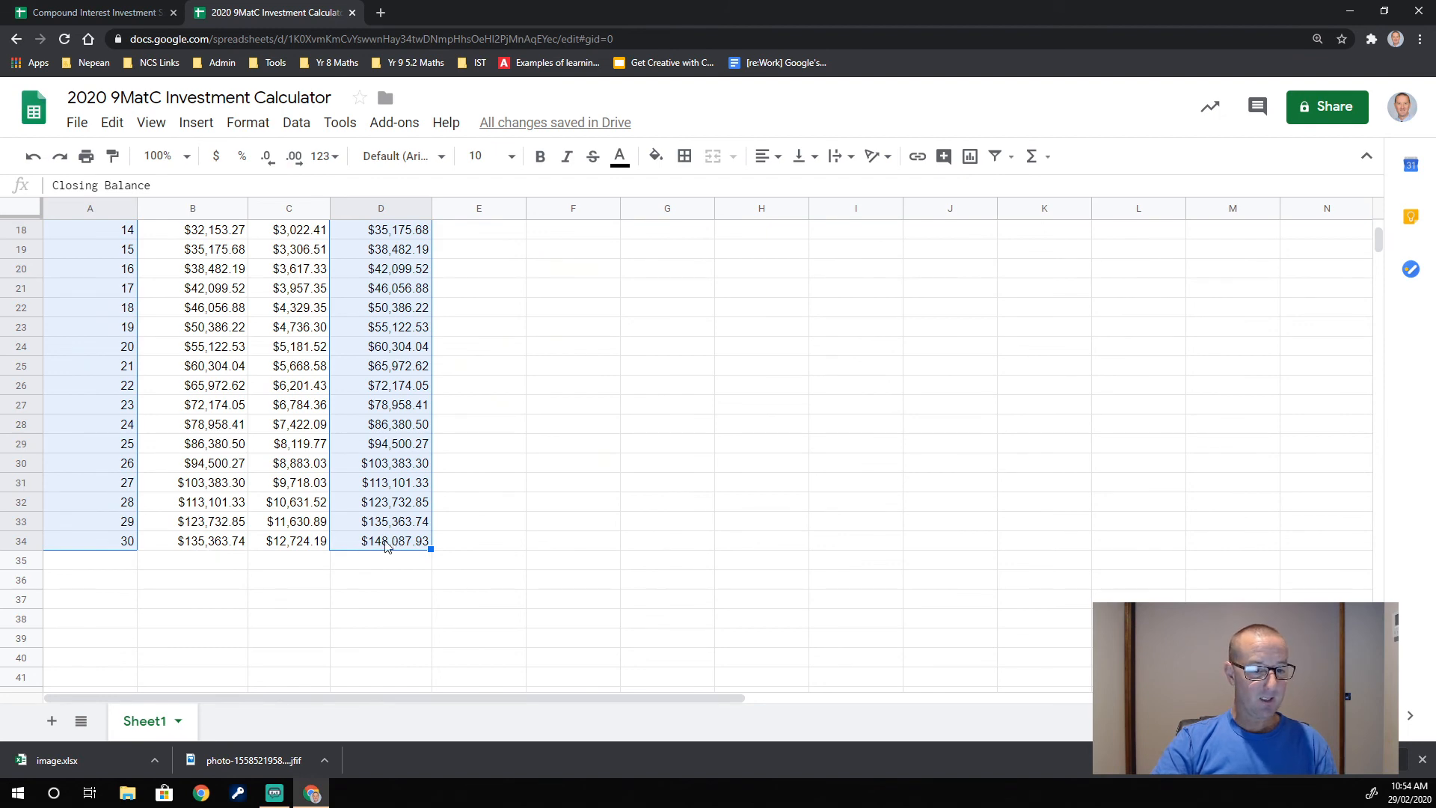
scroll(397, 525, "up", 5)
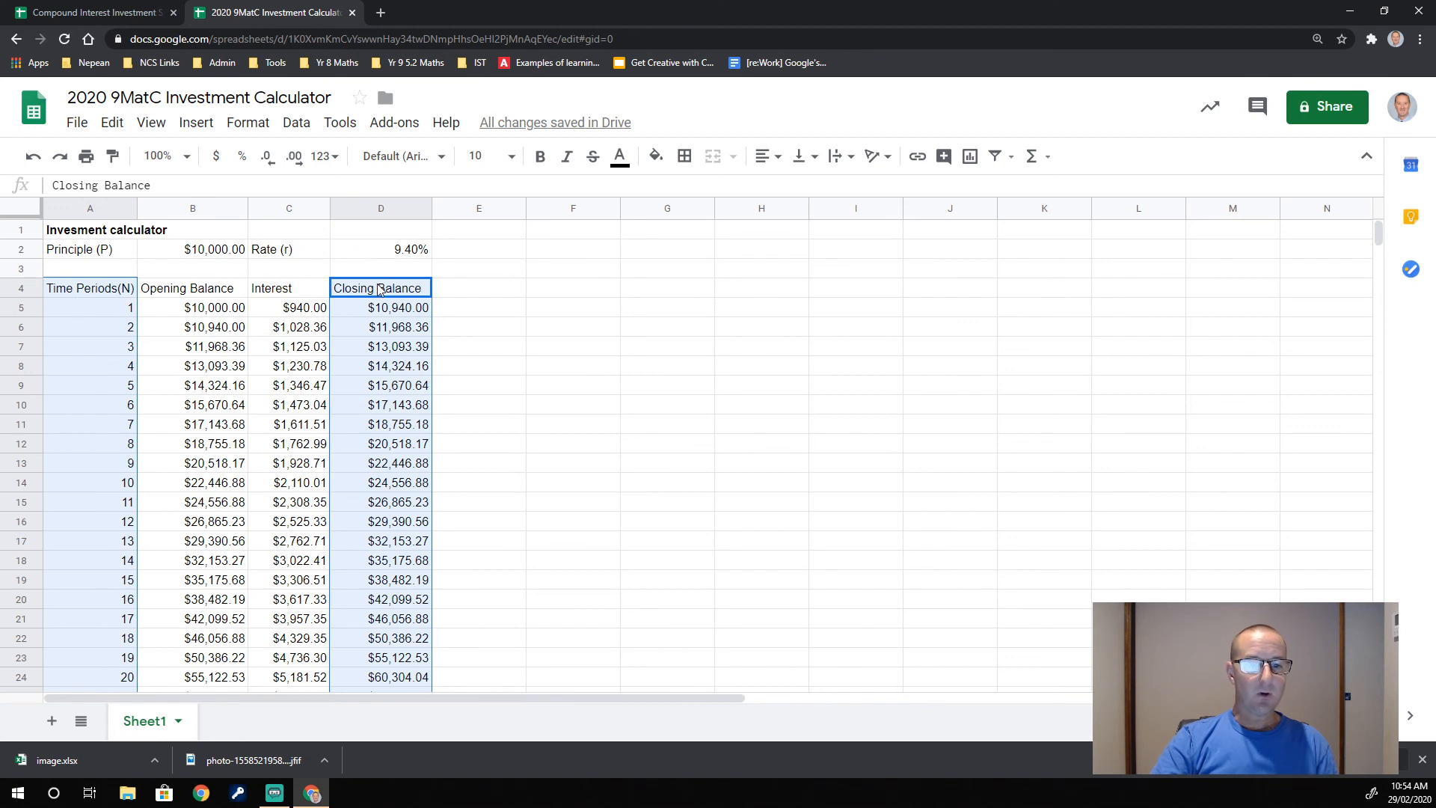
left_click(970, 160)
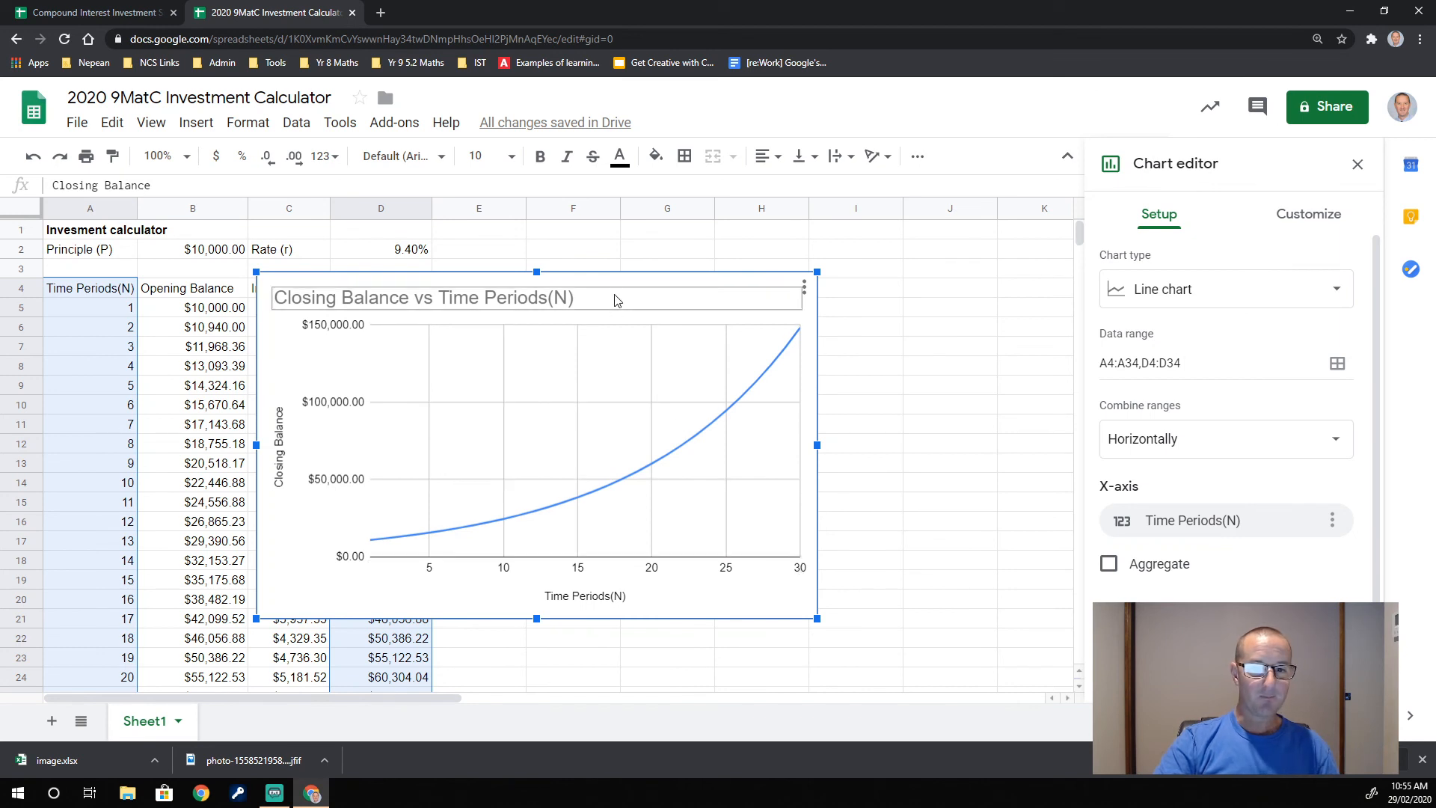
left_click_drag(614, 287, 836, 282)
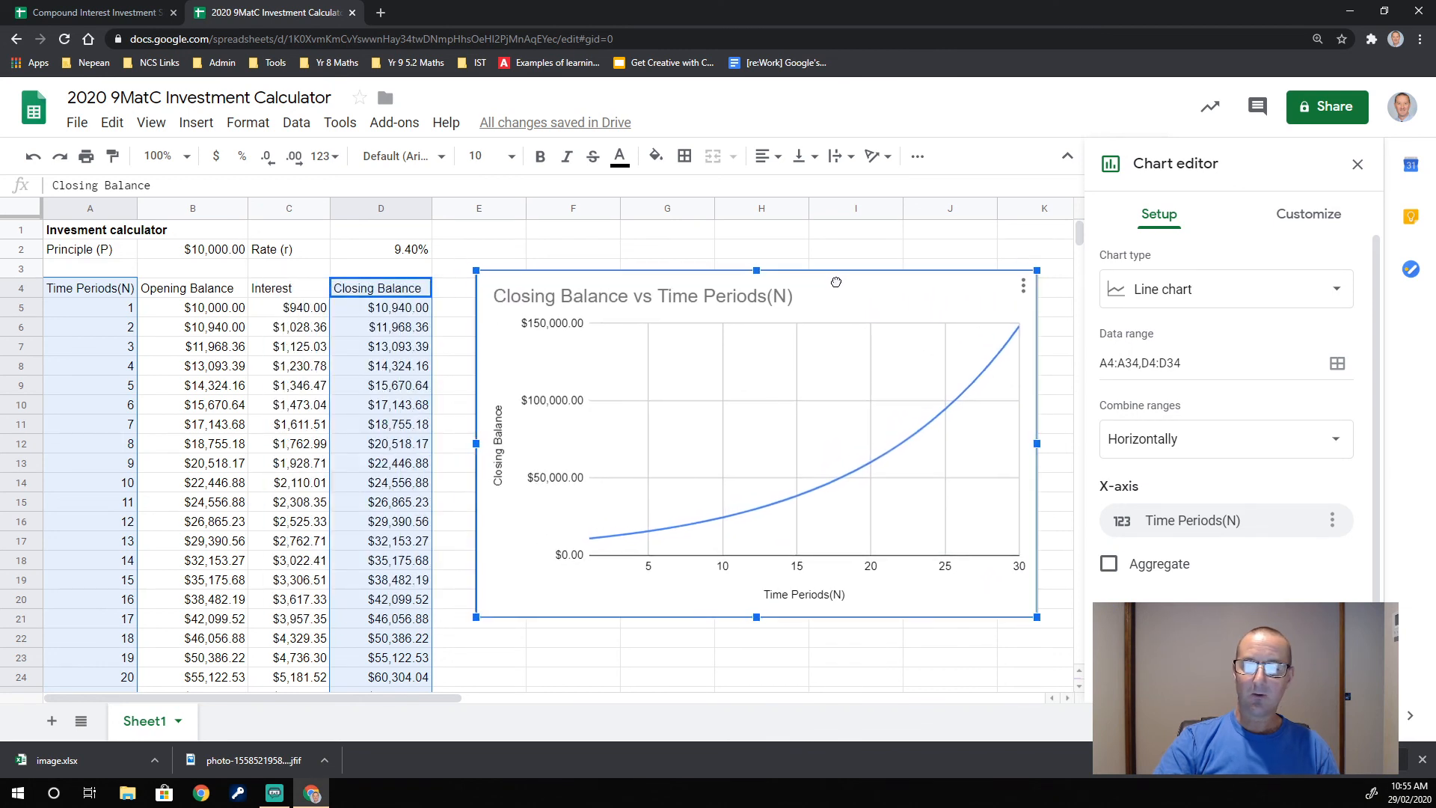
left_click(1162, 296)
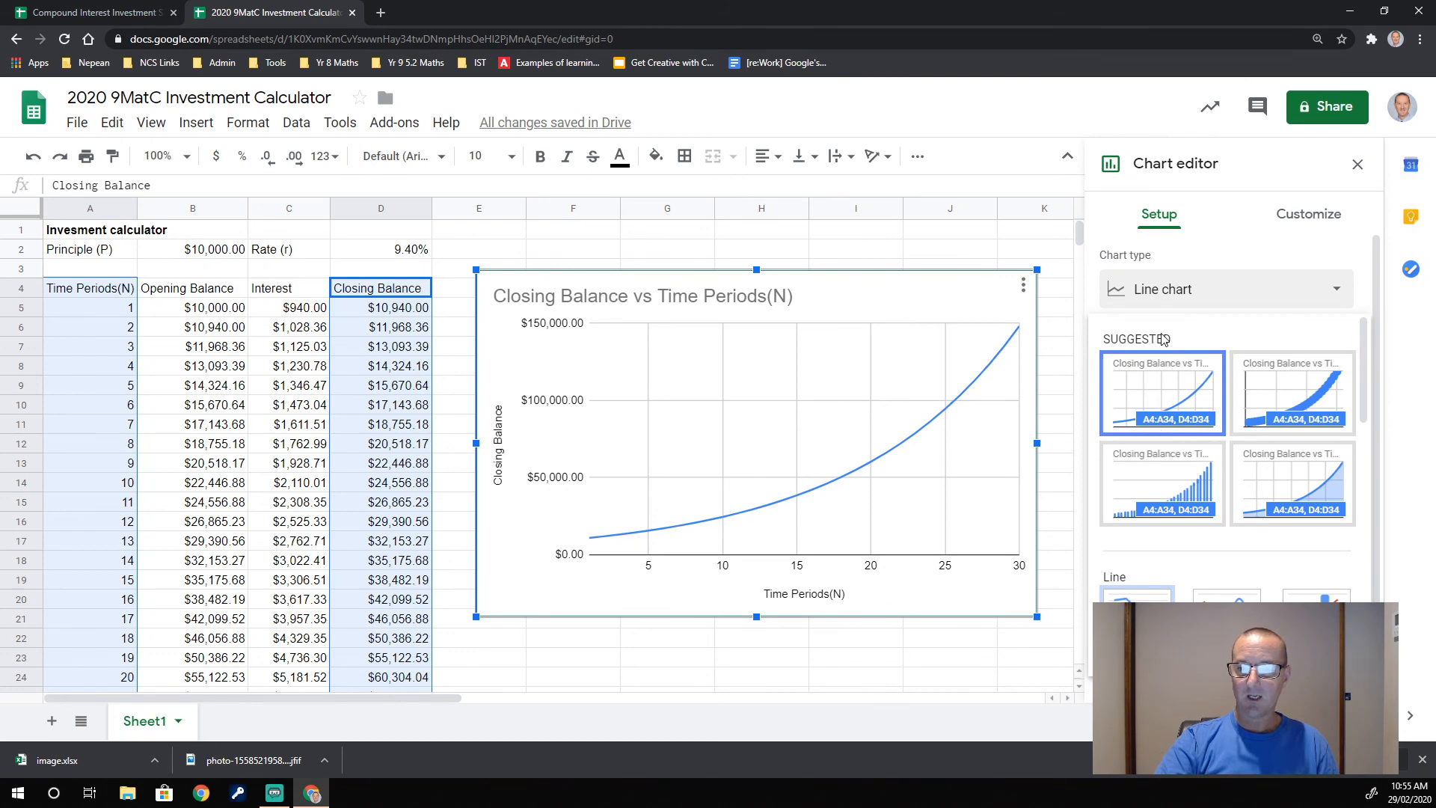
left_click(1233, 247)
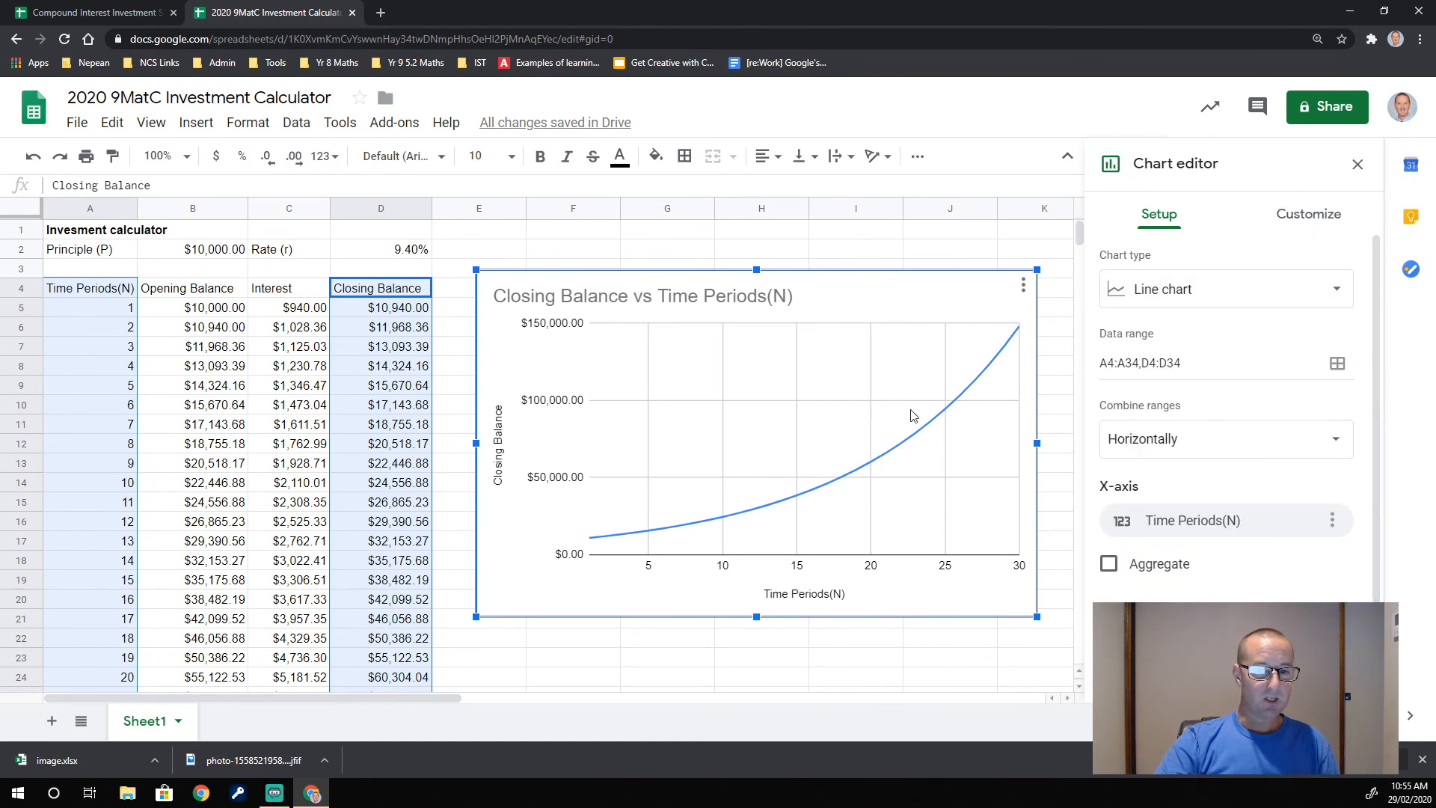
scroll(888, 433, "down", 2)
scroll(889, 433, "up", 2)
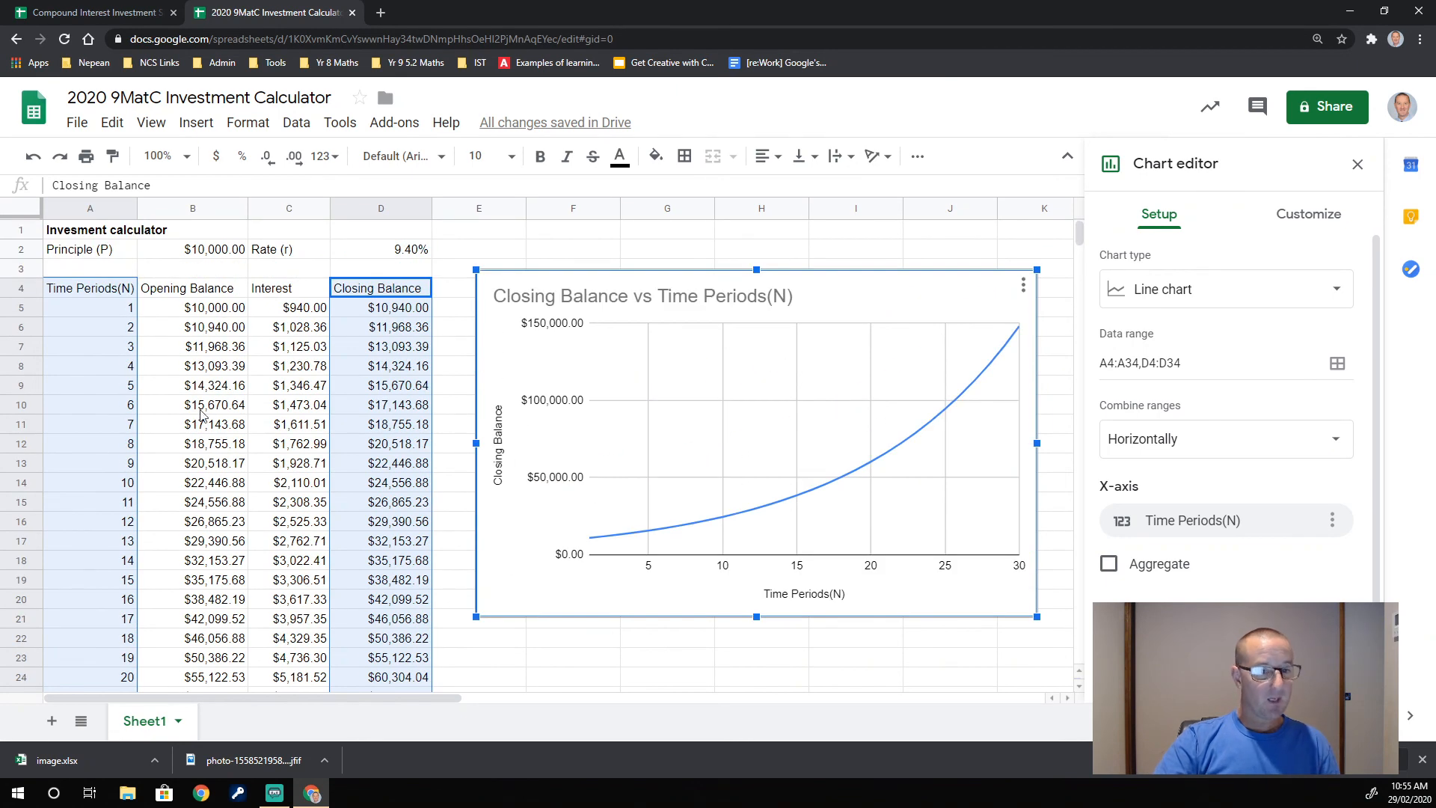
Set the Principle (P) in B2 to 15000 and check its effect on the chart and the period 30 closing balance
left_click(220, 326)
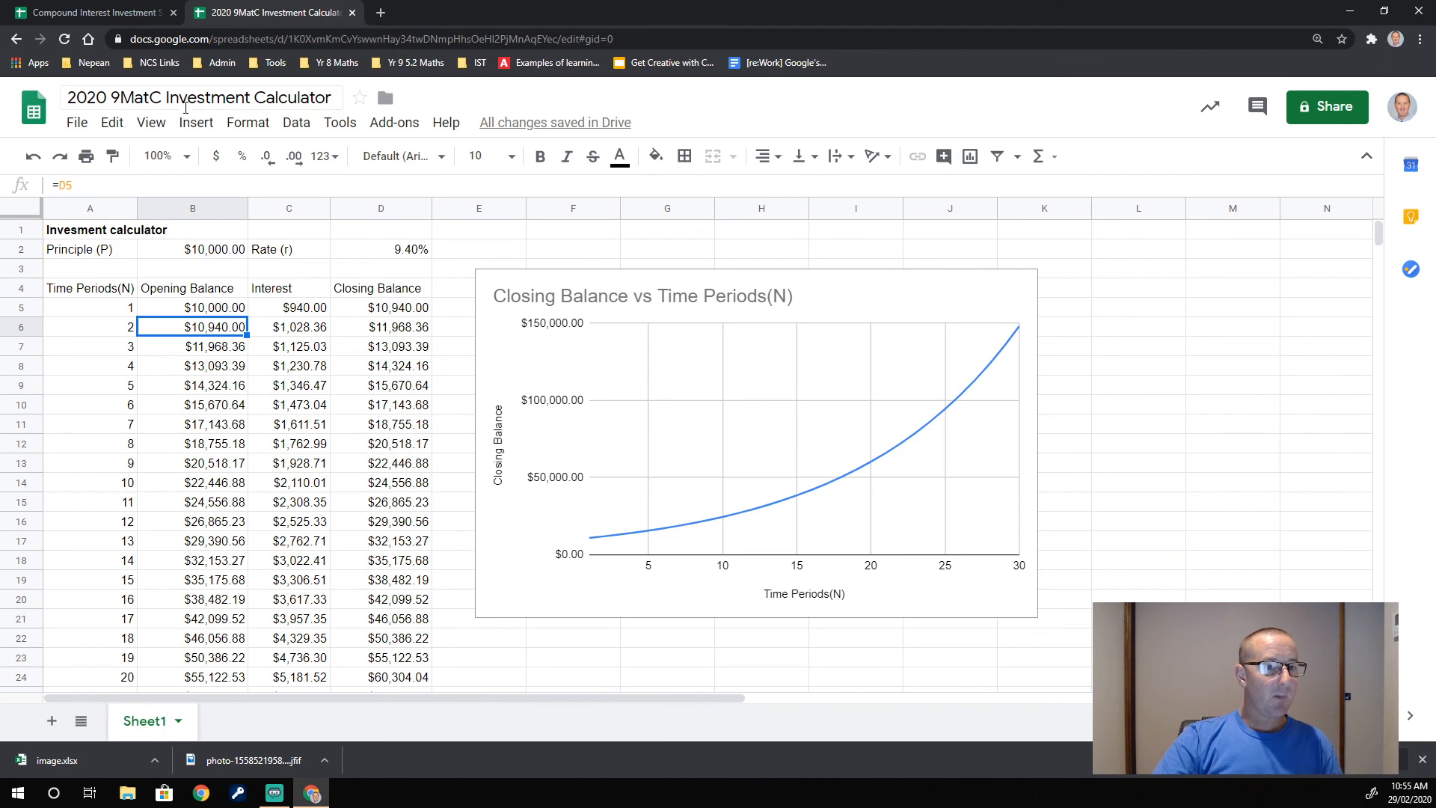
left_click(209, 255)
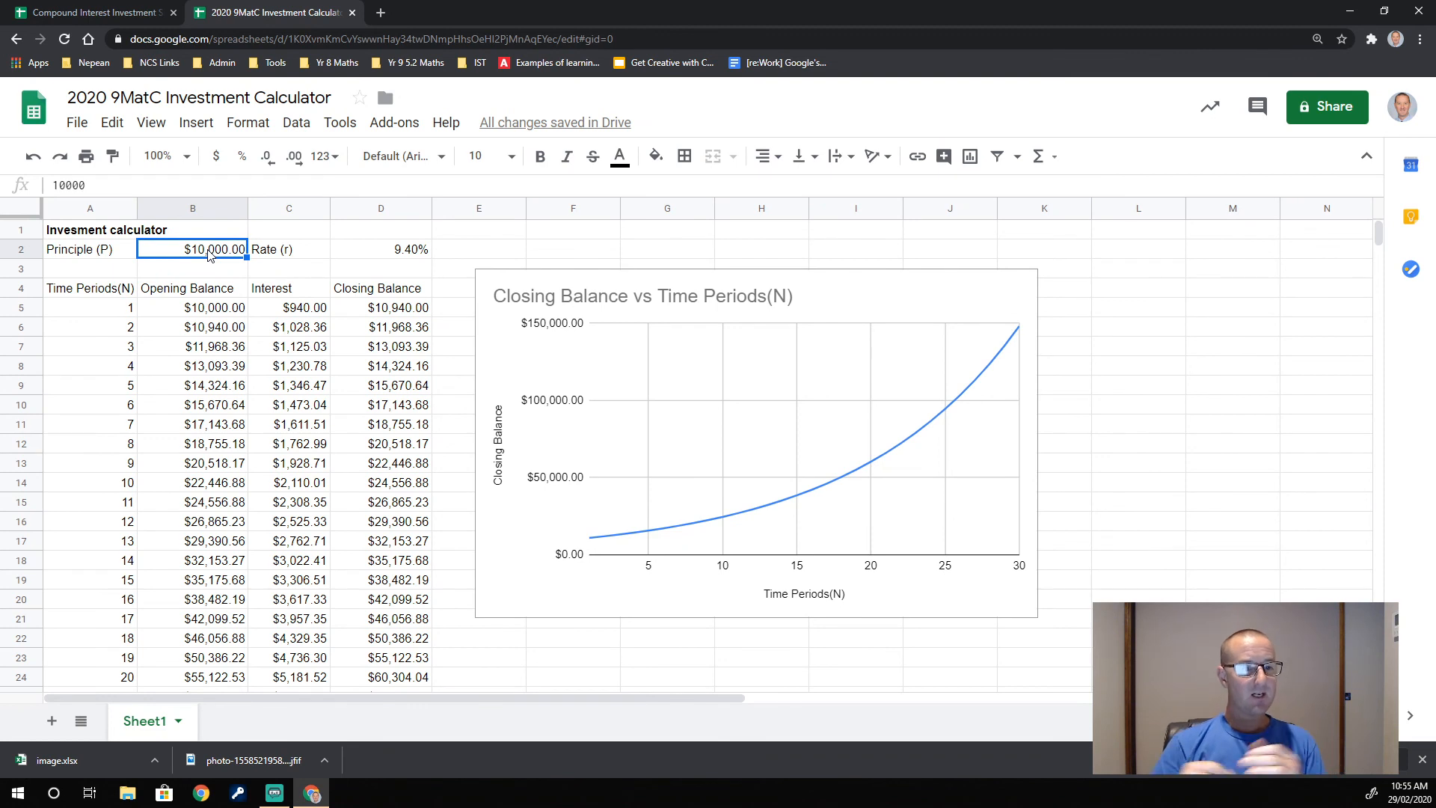
type("15000")
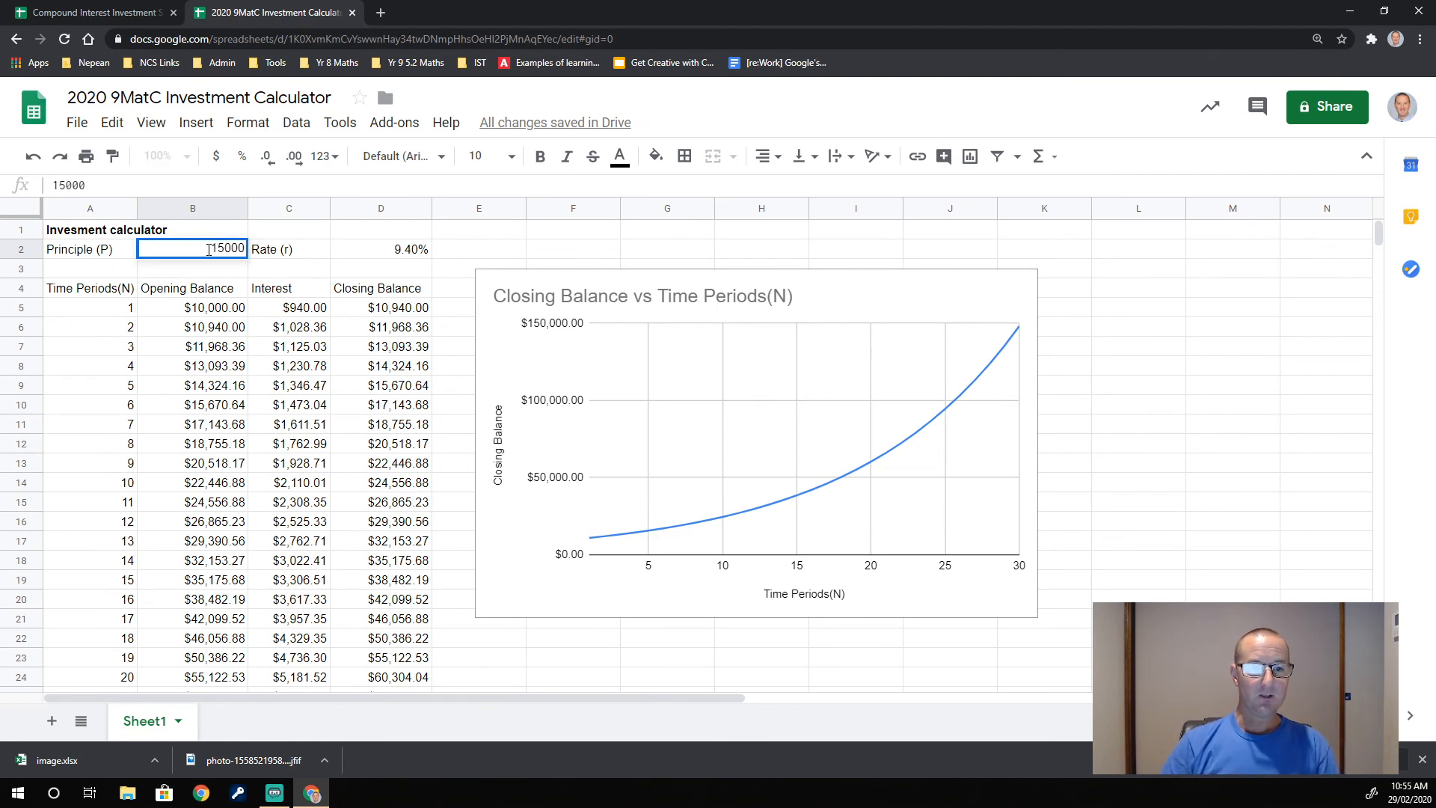
key("Return")
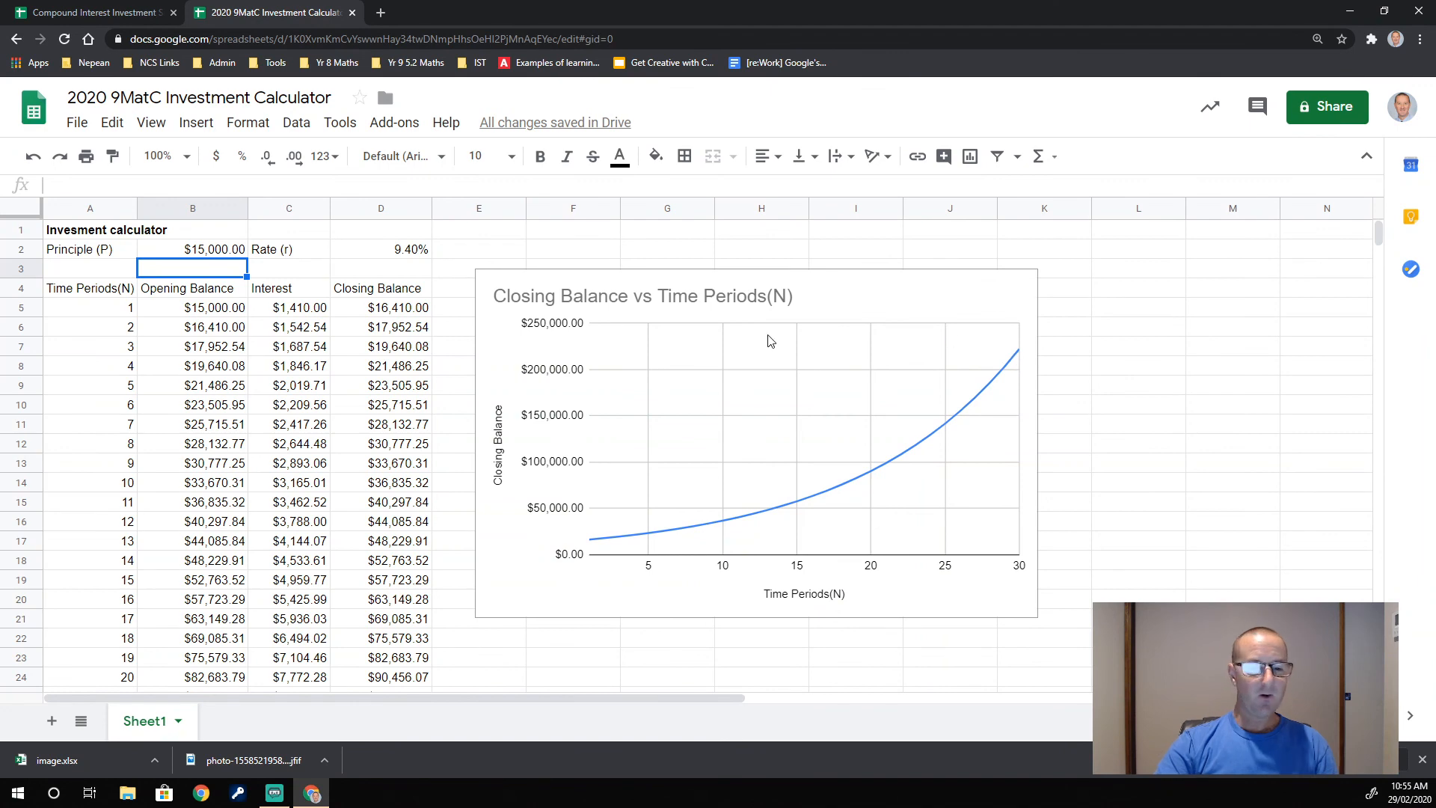
scroll(487, 497, "down", 5)
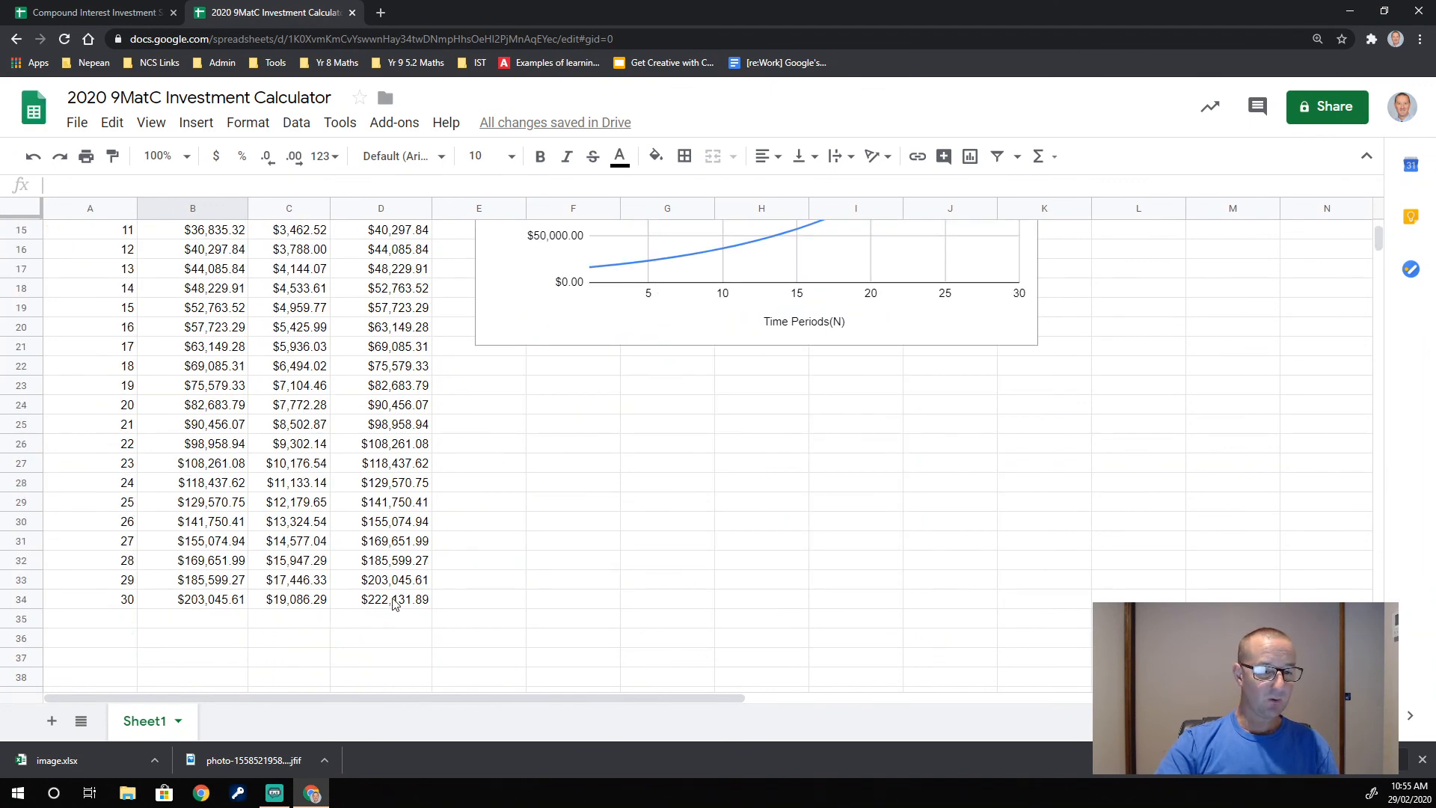
scroll(395, 604, "up", 5)
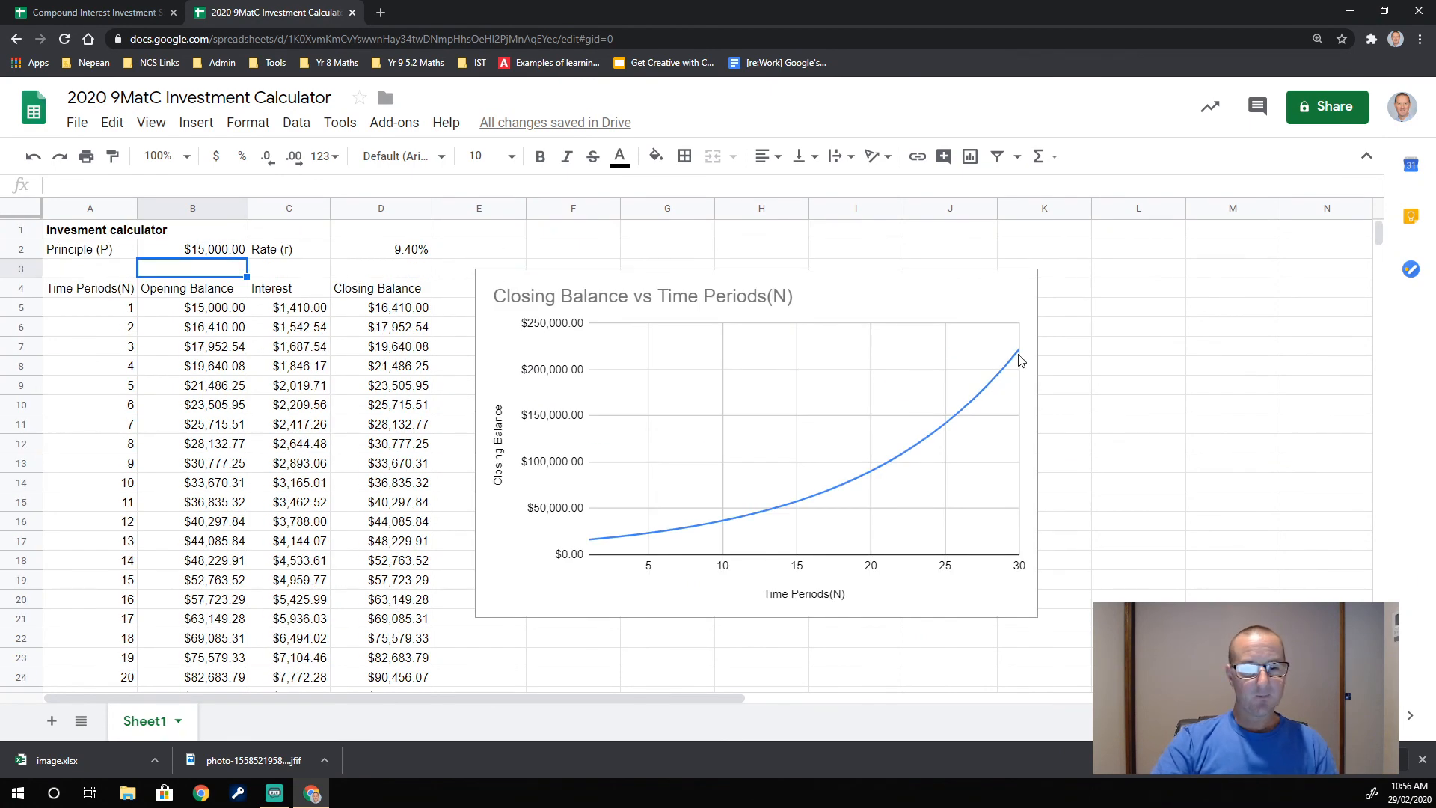
Set the Rate (r) in D2 to 6% and review the resulting growth curve and final closing balance in D34
left_click(387, 255)
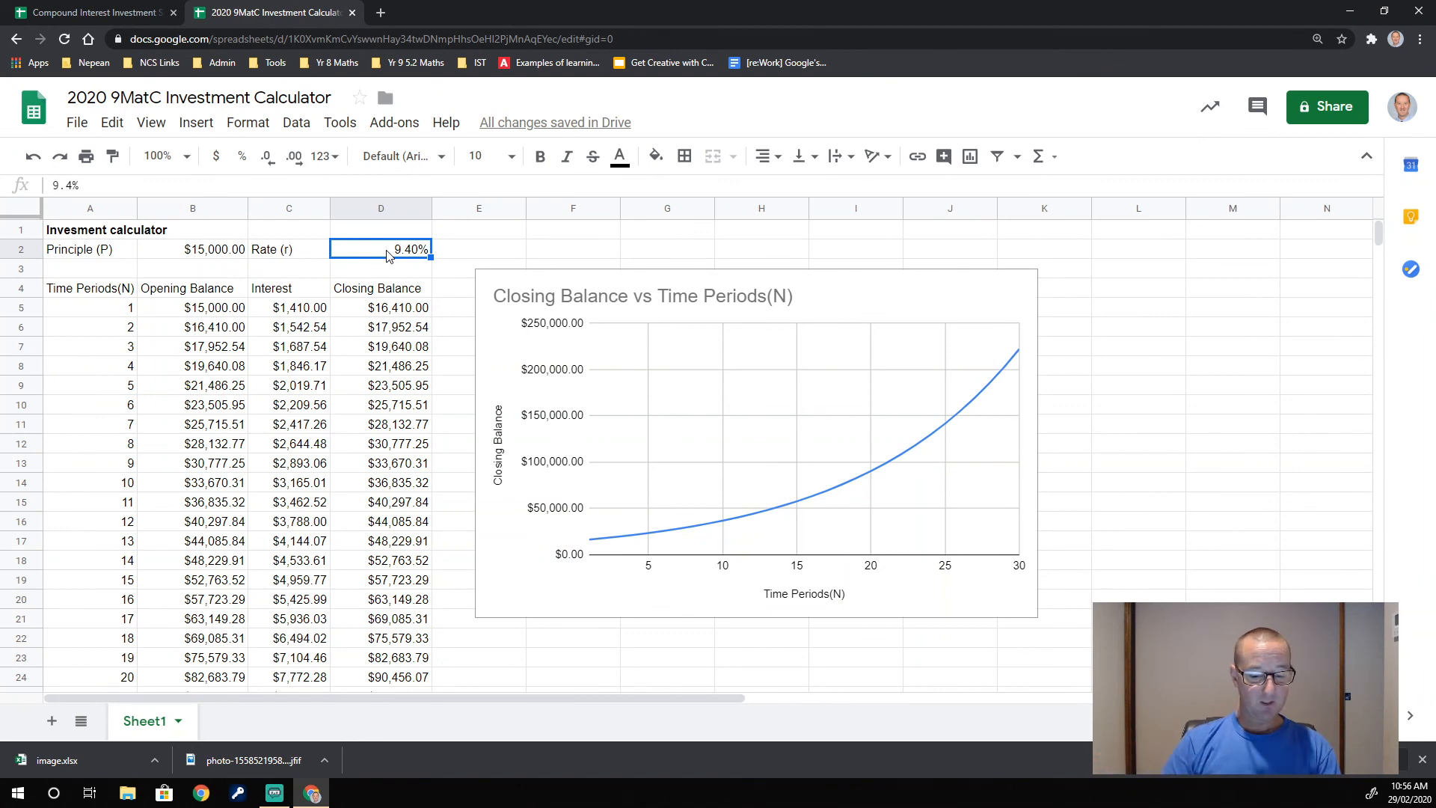
type("6")
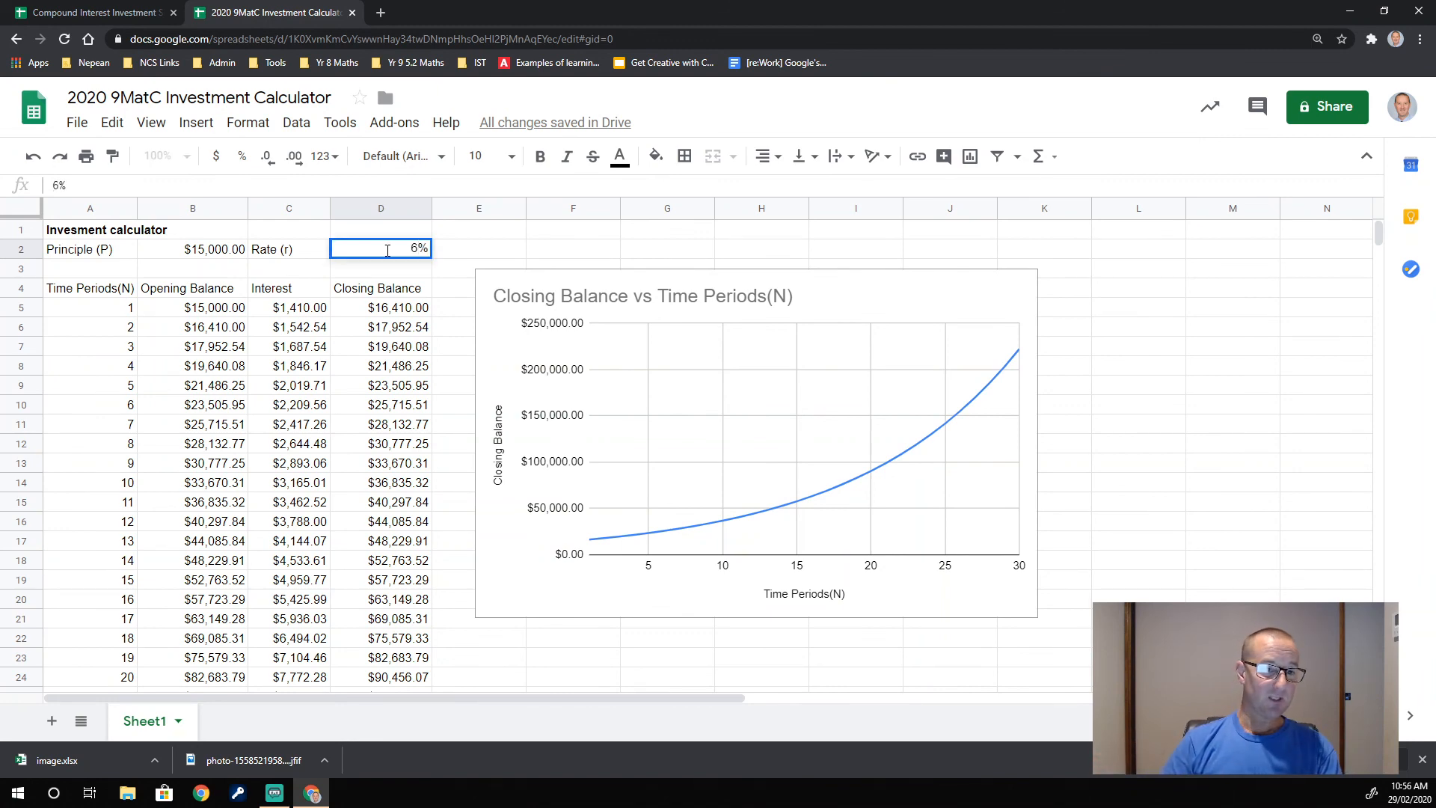
key("Return")
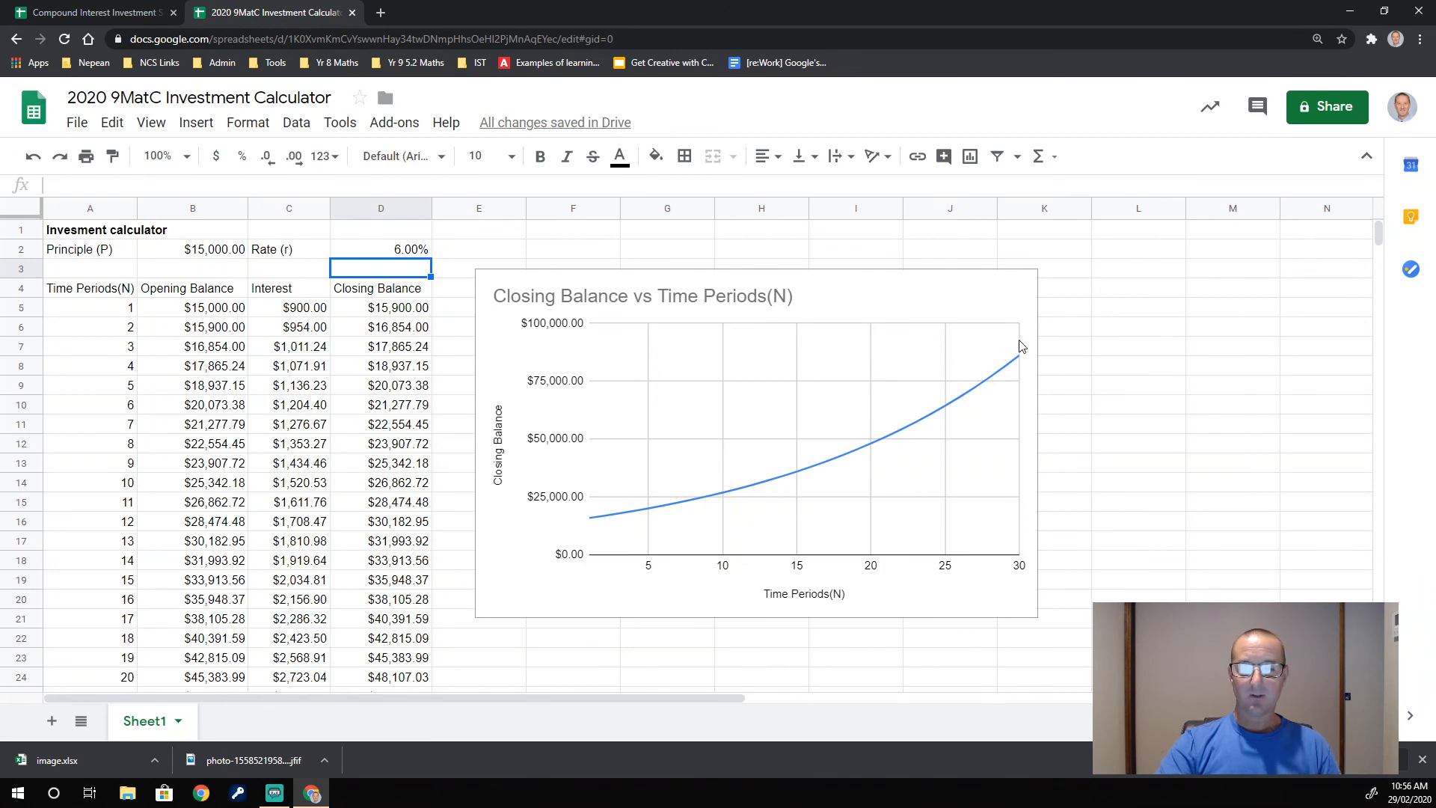
scroll(404, 468, "down", 5)
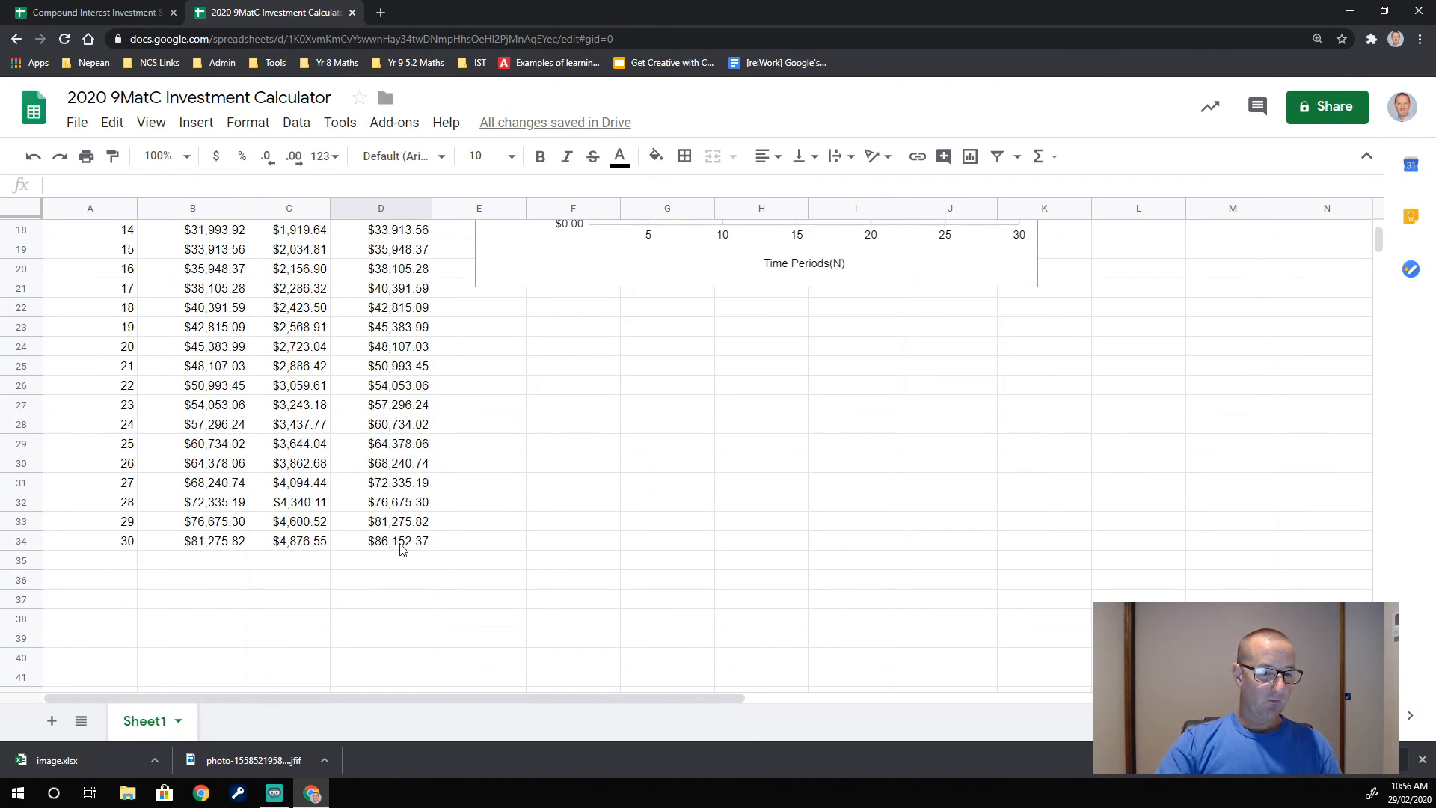
scroll(390, 552, "up", 5)
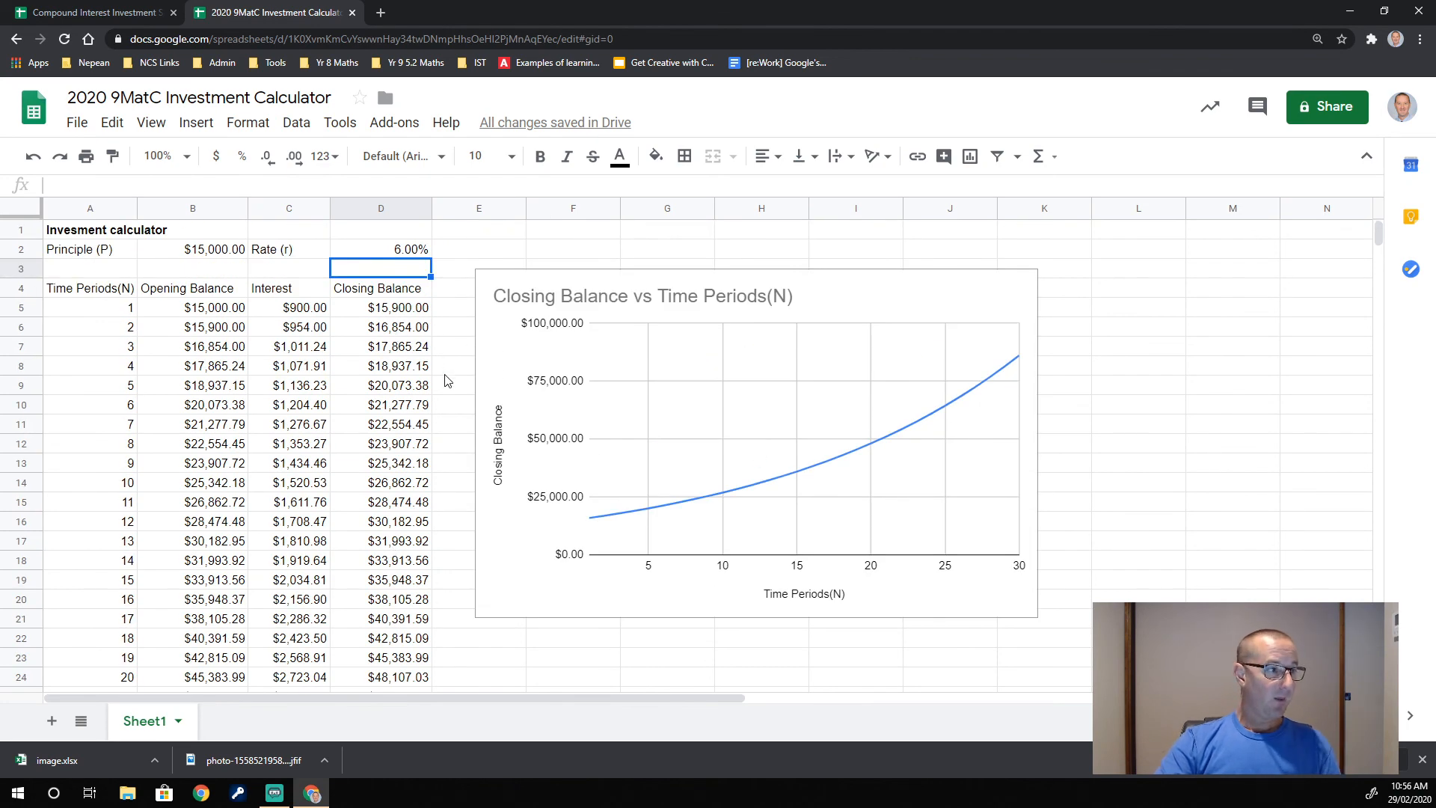
left_click(384, 255)
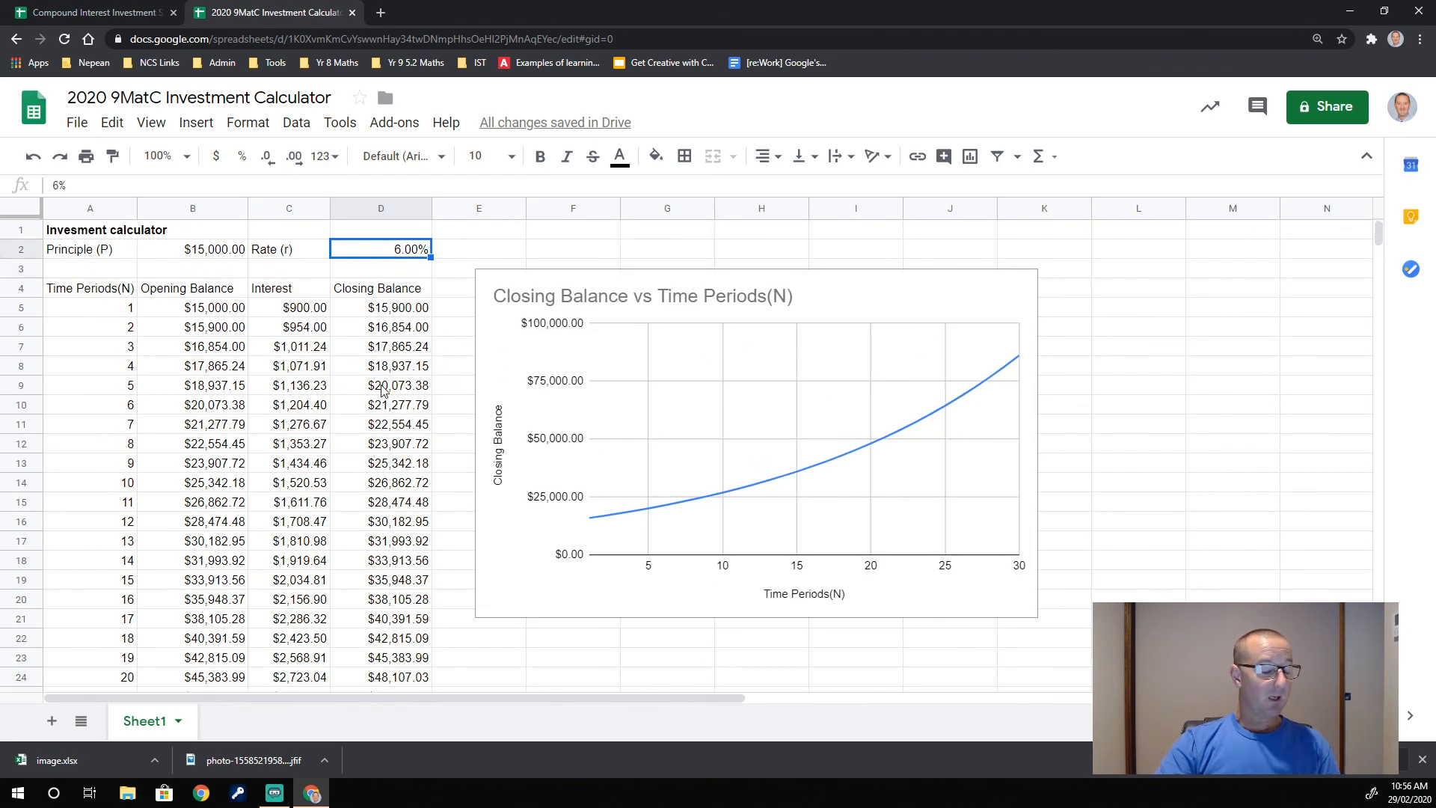